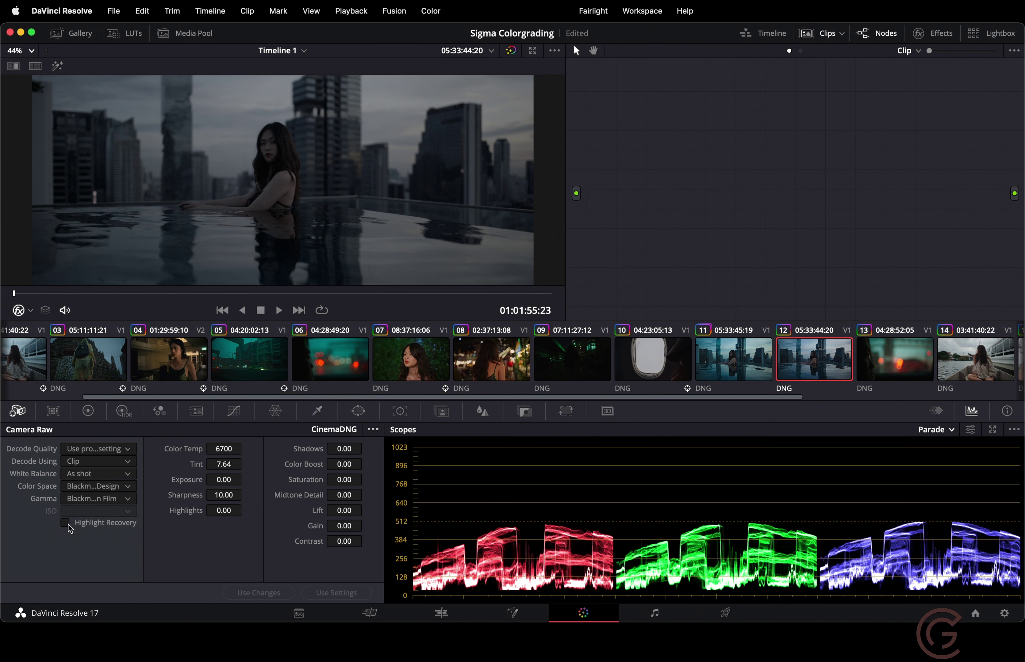
- Enable Highlight Recovery in clip 12's Camera Raw settings and set Highlights to -100
{"action": "left_click", "coordinate": [65, 524]}
{"action": "left_click", "coordinate": [223, 512]}
{"action": "type", "text": "-100"}
{"action": "key", "text": "Return"}
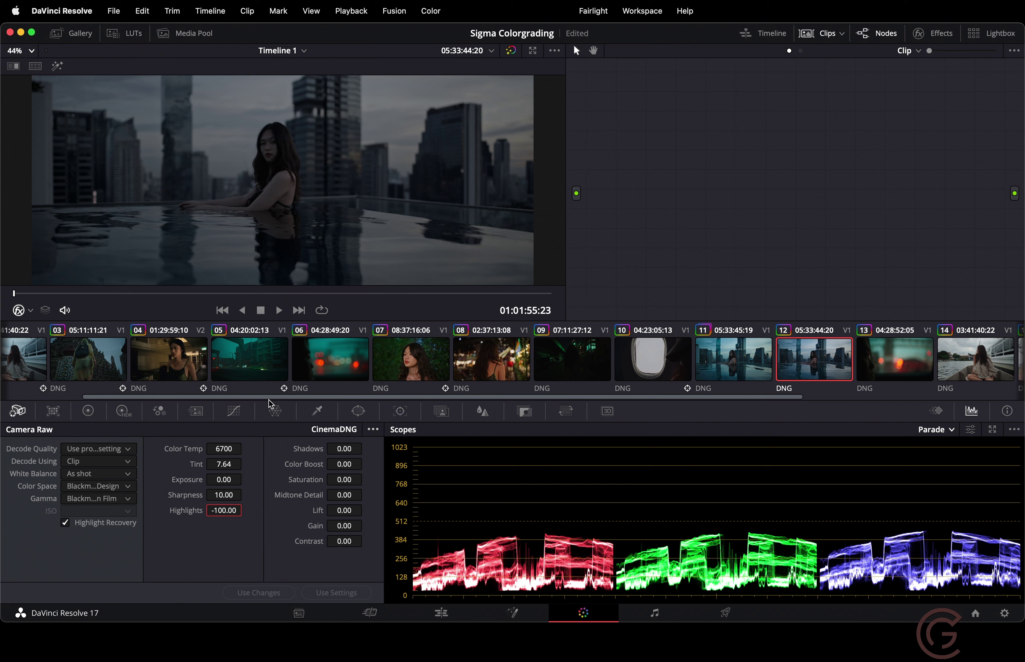
- Add two serial nodes to clip 12's empty node graph
{"action": "key", "text": "alt+s"}
{"action": "left_click_drag", "start_coordinate": [636, 117], "coordinate": [689, 161]}
{"action": "left_click", "coordinate": [714, 224]}
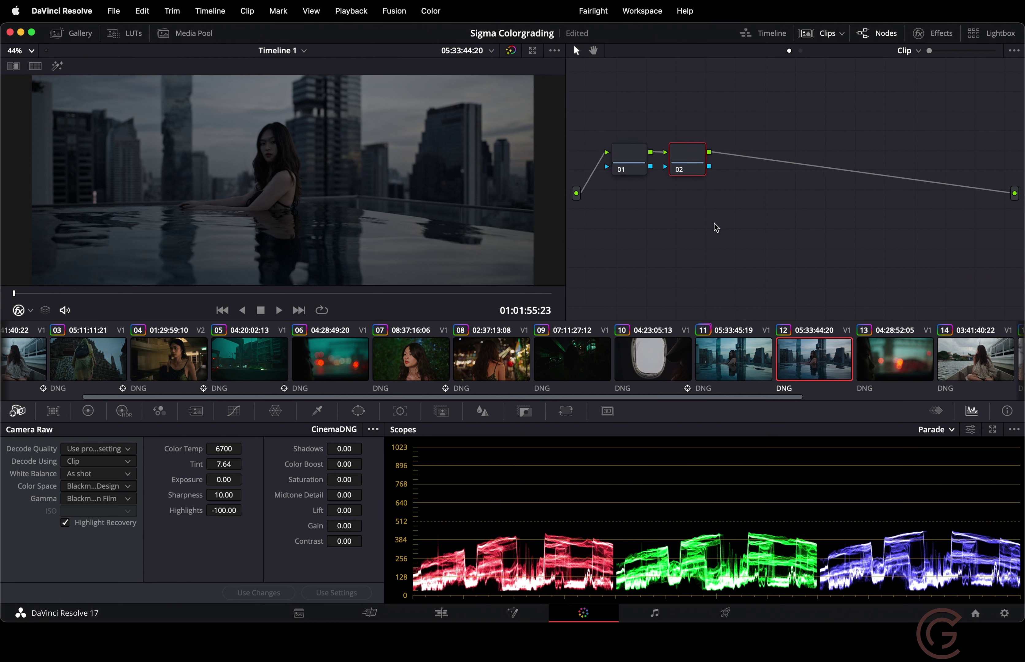
- Apply the Arri Alexa LogC to Rec709 LUT to node 02 and make node 01 the active node
{"action": "right_click", "coordinate": [684, 157]}
{"action": "mouse_move", "coordinate": [709, 286]}
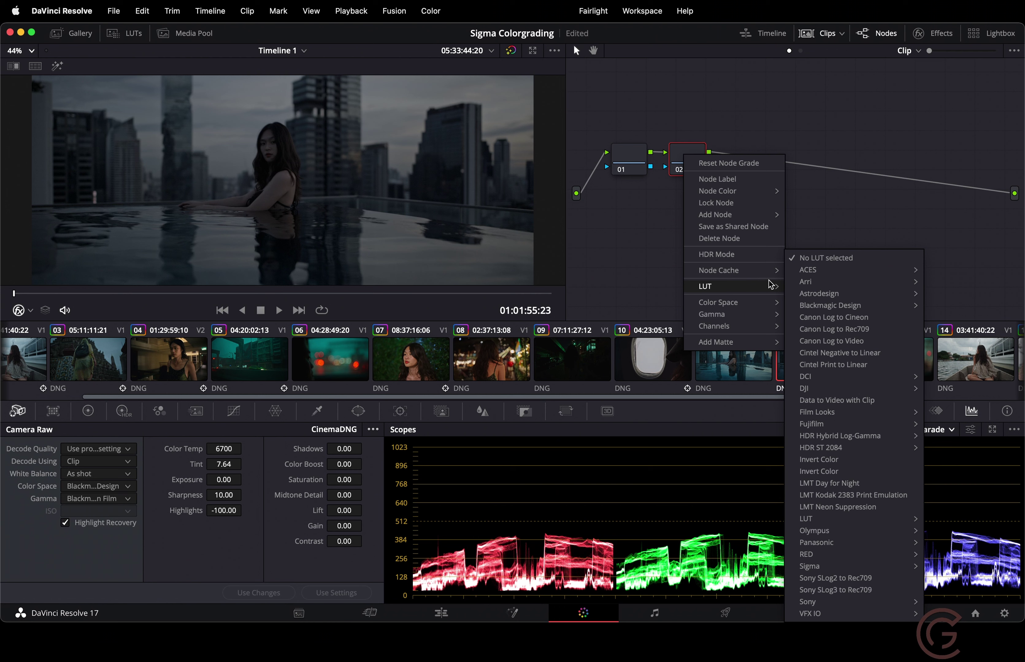
{"action": "mouse_move", "coordinate": [820, 283]}
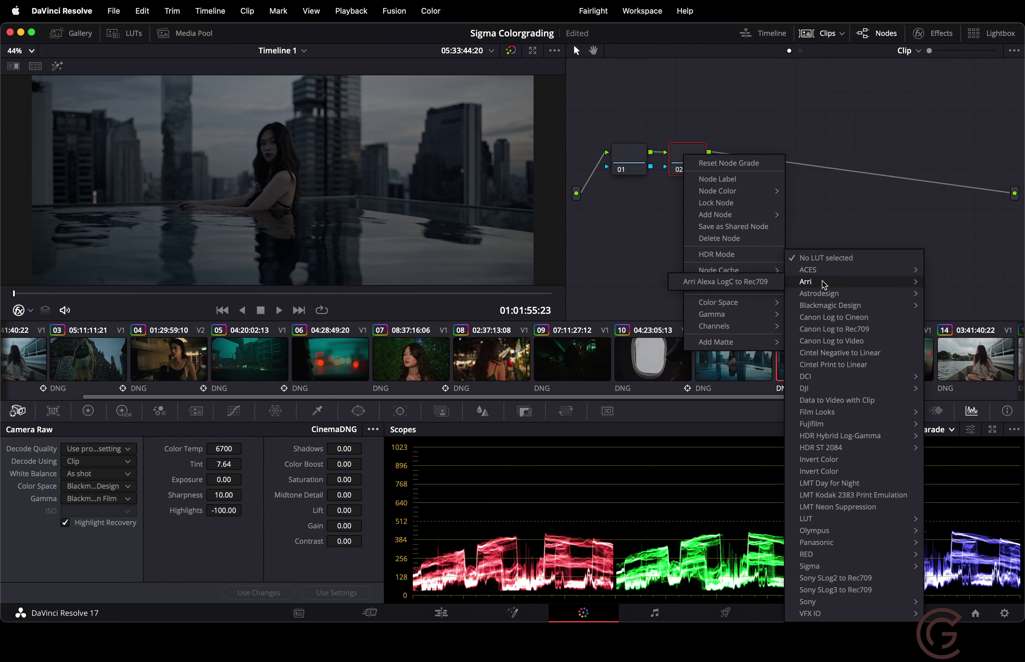
{"action": "left_click", "coordinate": [750, 285]}
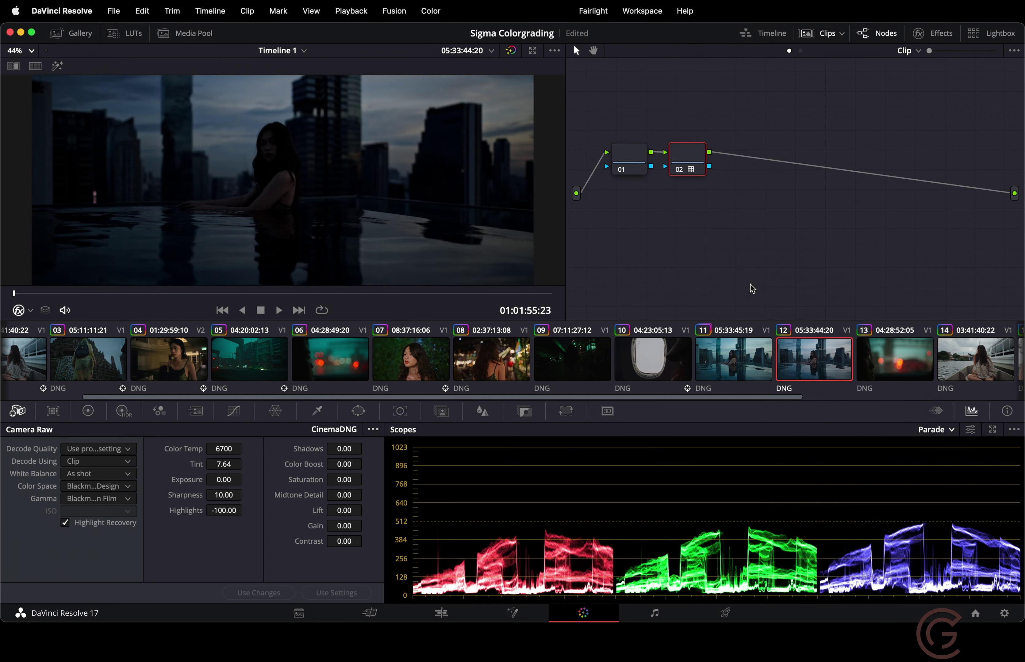
{"action": "left_click", "coordinate": [633, 152]}
- Try raising the clip's Camera Raw exposure to 2.40
{"action": "mouse_move", "coordinate": [225, 480]}
{"action": "left_mouse_down"}
{"action": "mouse_move", "coordinate": [360, 478]}
{"action": "mouse_move", "coordinate": [219, 480]}
{"action": "left_mouse_up"}
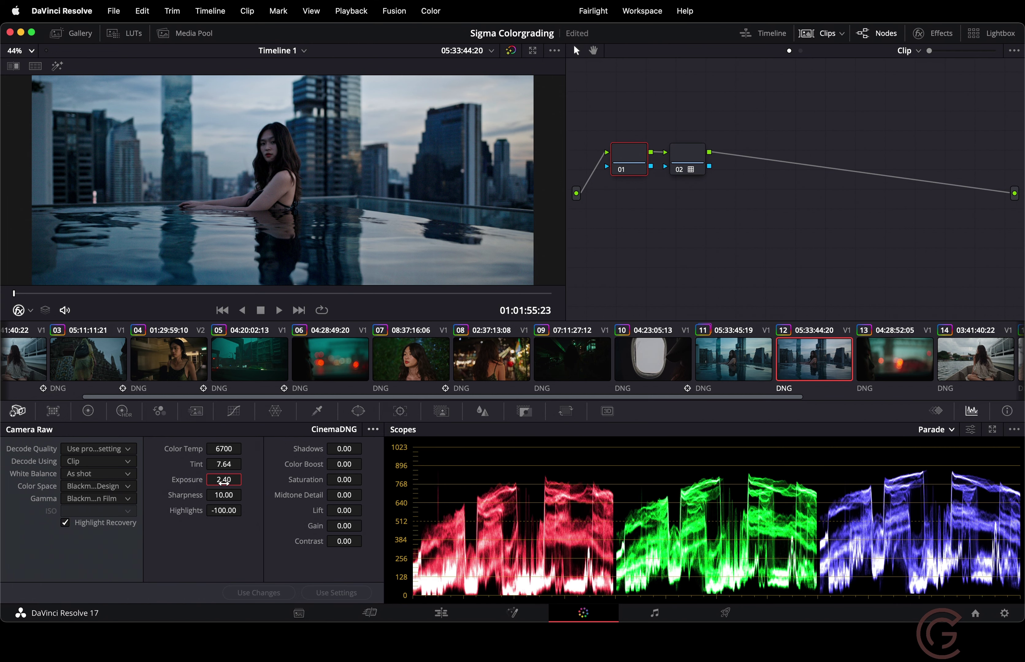
- Raise the Global exposure to 0.50 on node 01 with the High Dynamic Range color wheels
{"action": "left_click", "coordinate": [131, 413]}
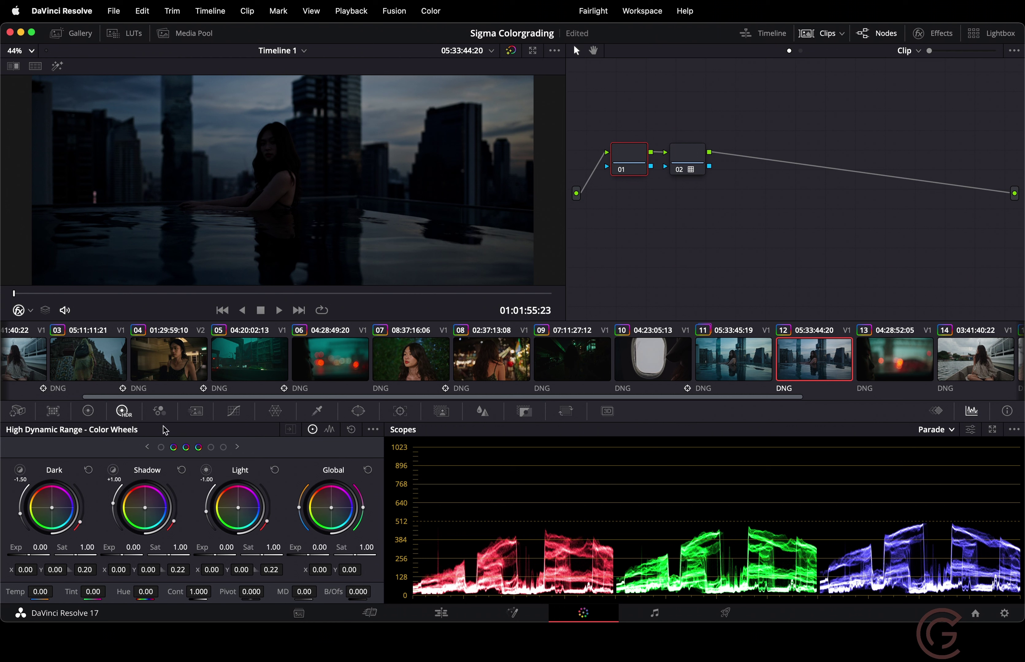
{"action": "left_click_drag", "start_coordinate": [306, 555], "coordinate": [305, 555]}
{"action": "left_click", "coordinate": [237, 447]}
{"action": "left_click", "coordinate": [238, 447]}
{"action": "left_click_drag", "start_coordinate": [314, 556], "coordinate": [436, 557]}
{"action": "left_click_drag", "start_coordinate": [311, 557], "coordinate": [371, 555]}
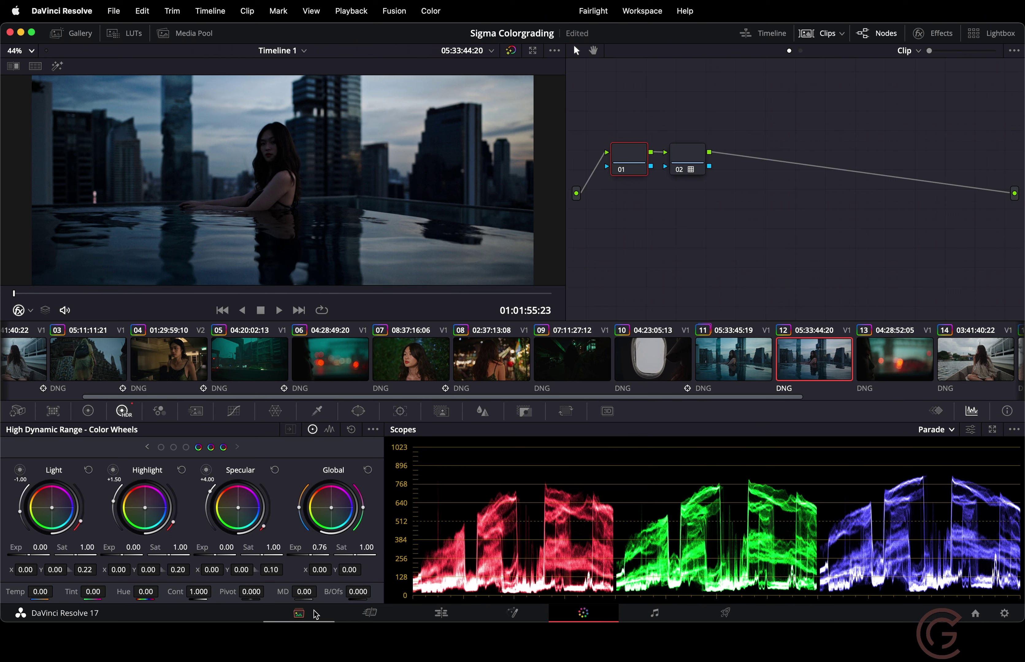
{"action": "left_click_drag", "start_coordinate": [317, 555], "coordinate": [250, 564]}
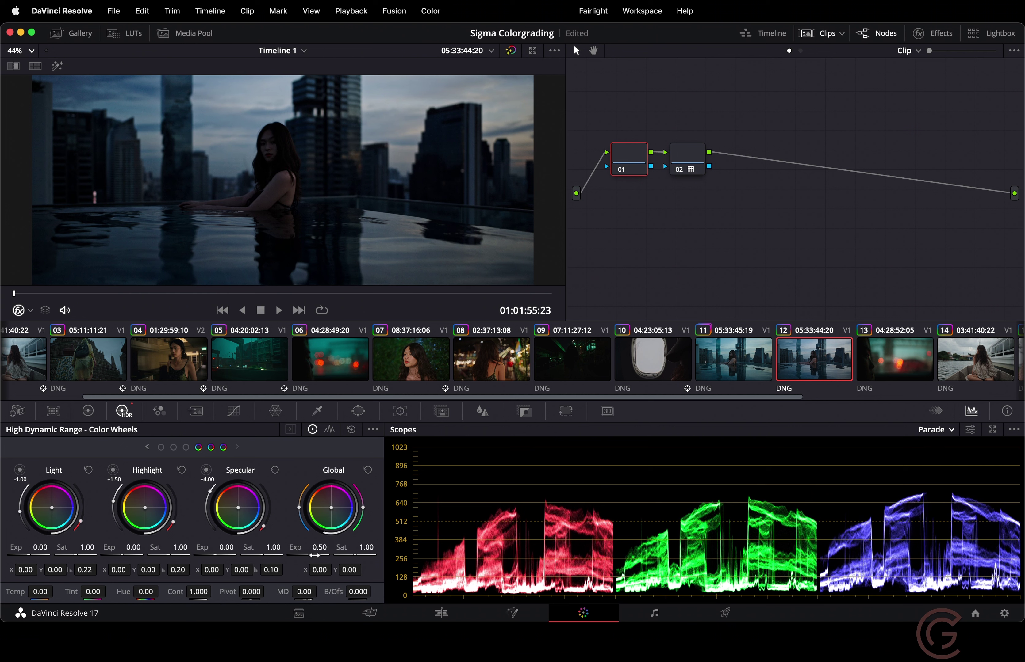
- Raise the primary Gamma to 0.08 on node 01, judging it on the close-up frame near the clip's end
{"action": "left_click", "coordinate": [87, 417]}
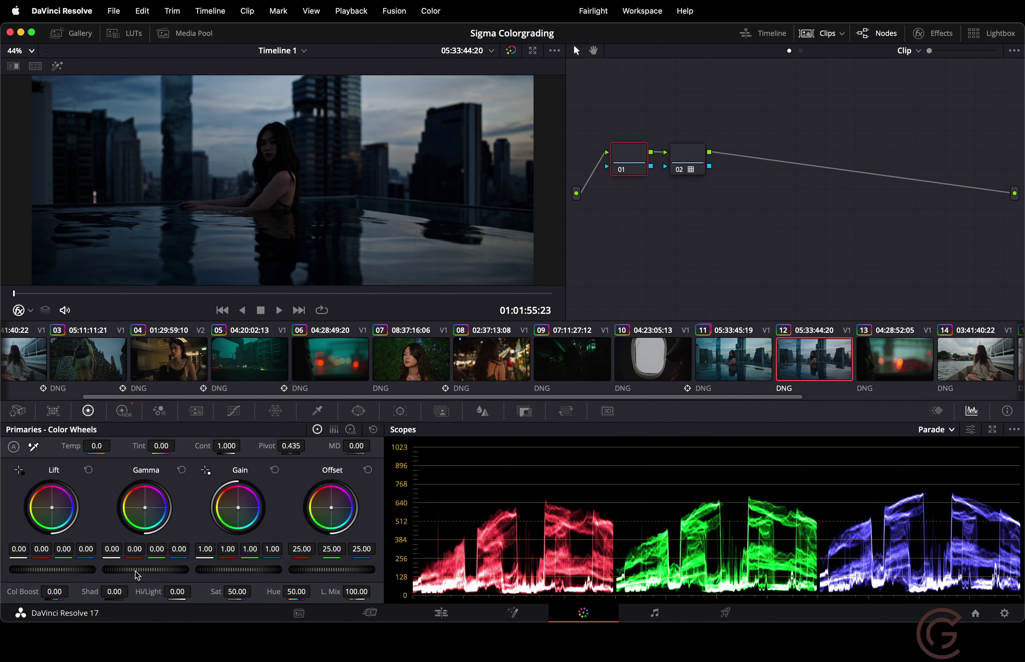
{"action": "left_click_drag", "start_coordinate": [135, 571], "coordinate": [165, 574]}
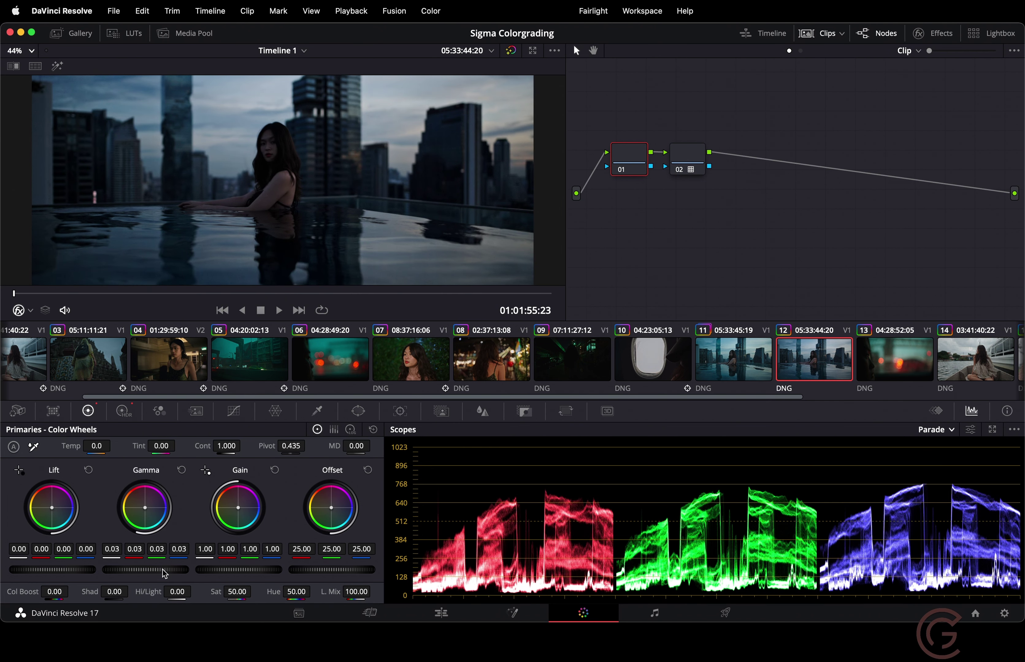
{"action": "left_click_drag", "start_coordinate": [389, 293], "coordinate": [493, 294]}
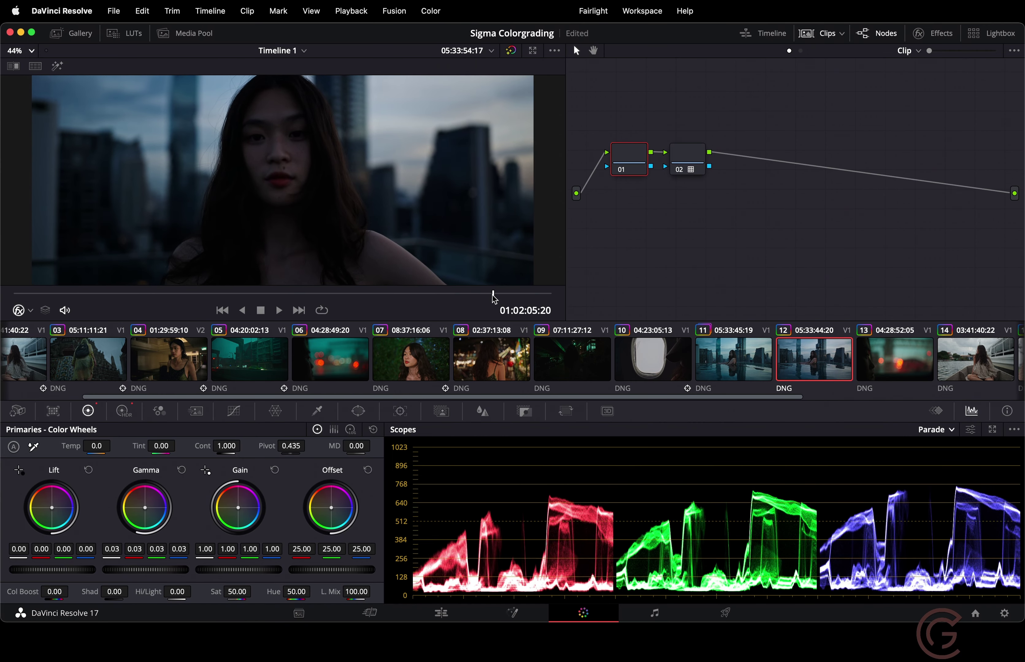
{"action": "left_click_drag", "start_coordinate": [137, 573], "coordinate": [182, 574]}
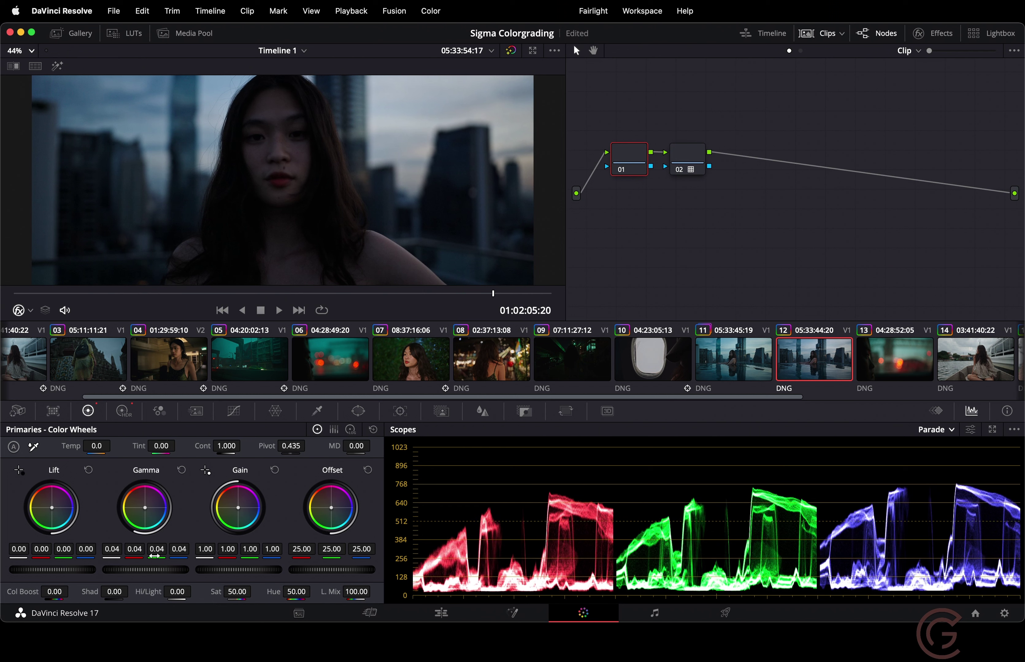
{"action": "left_click_drag", "start_coordinate": [136, 574], "coordinate": [356, 570]}
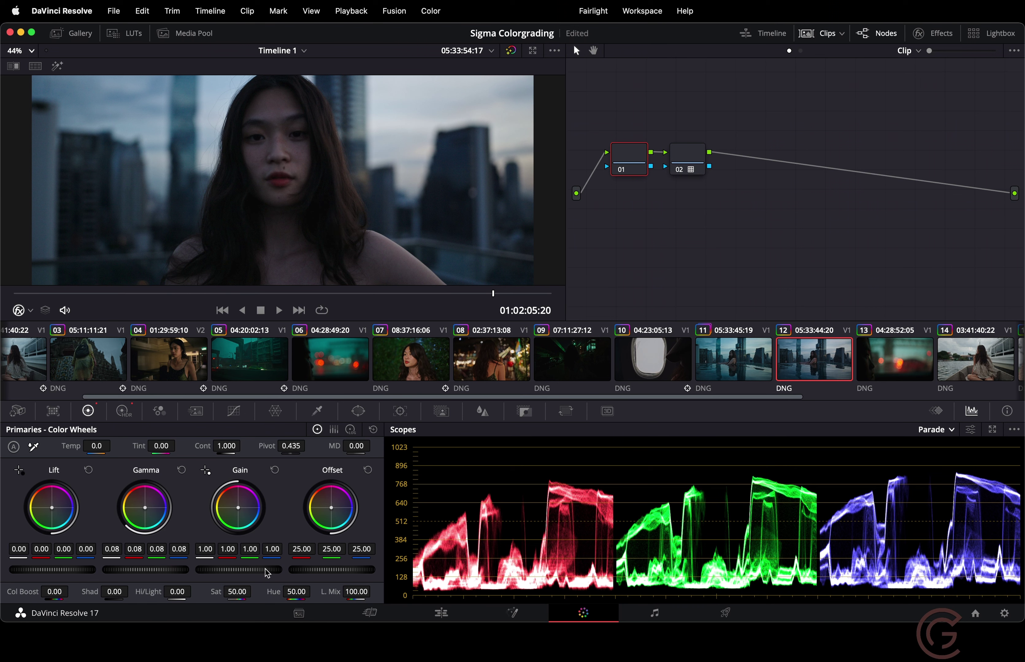
- Lower the primary Gain to 0.93 and set Shadows to 10 on node 01
{"action": "left_click_drag", "start_coordinate": [270, 574], "coordinate": [173, 593]}
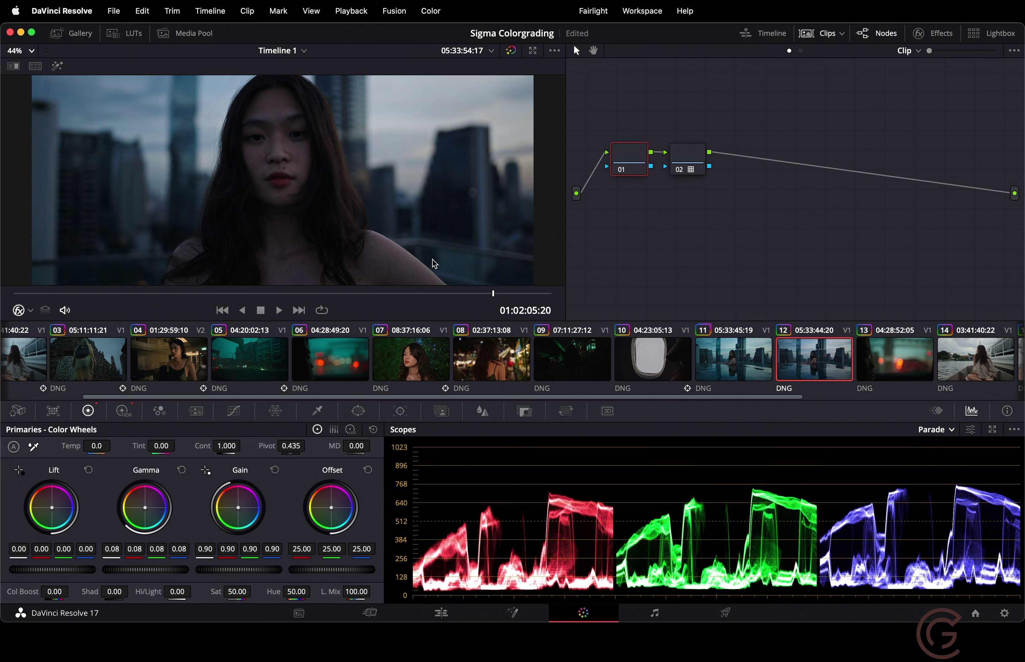
{"action": "mouse_move", "coordinate": [261, 574]}
{"action": "left_mouse_down"}
{"action": "mouse_move", "coordinate": [205, 585]}
{"action": "mouse_move", "coordinate": [253, 577]}
{"action": "left_mouse_up"}
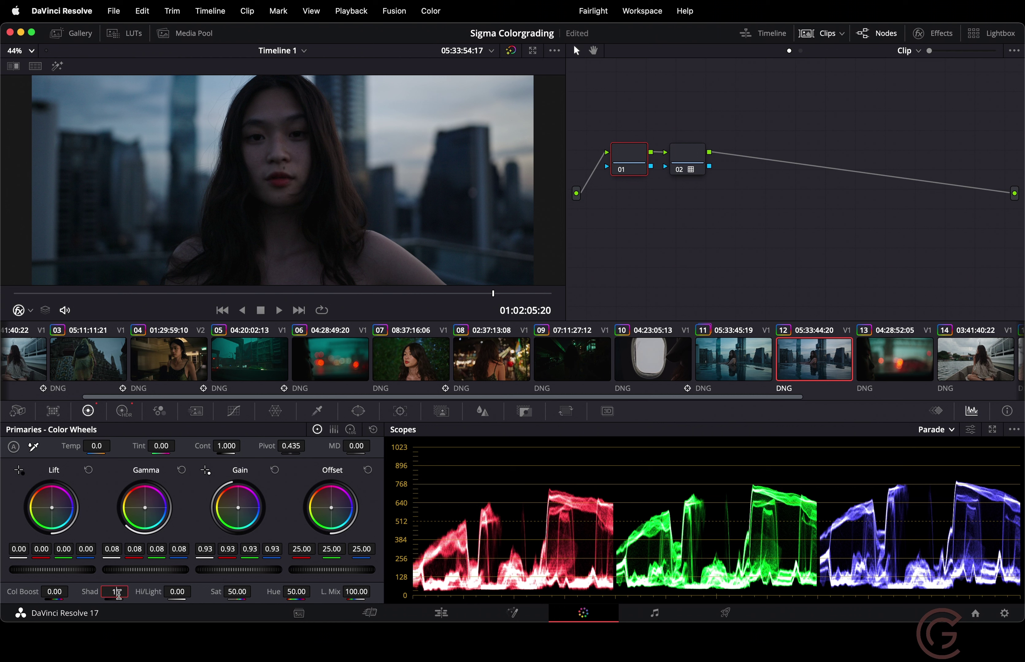
{"action": "left_click_drag", "start_coordinate": [114, 592], "coordinate": [119, 593]}
- Raise the primary Lift to 0.01 on node 01
{"action": "left_click_drag", "start_coordinate": [38, 570], "coordinate": [69, 571]}
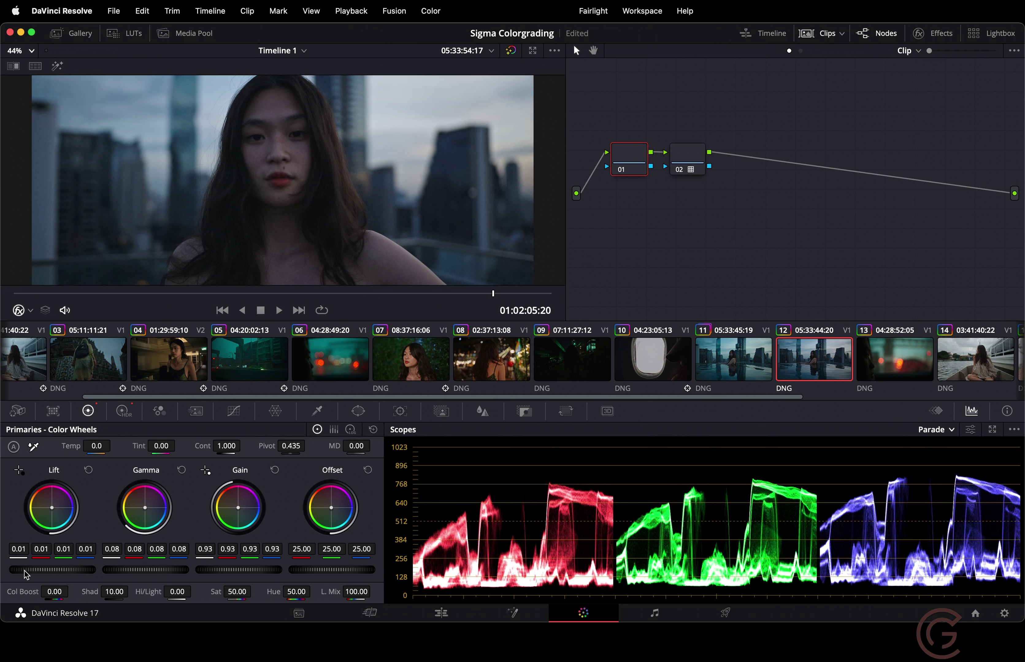
{"action": "left_click_drag", "start_coordinate": [43, 573], "coordinate": [65, 575]}
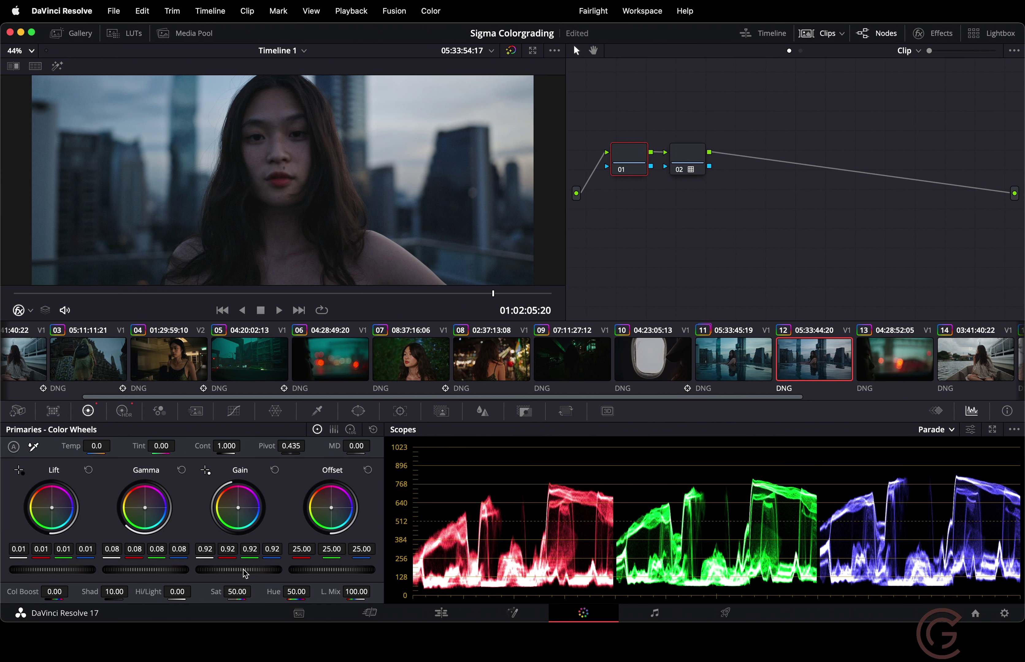
- Rebalance node 01's primaries with Gamma at 0.07 and Gain at 0.95
{"action": "left_click_drag", "start_coordinate": [246, 571], "coordinate": [219, 574]}
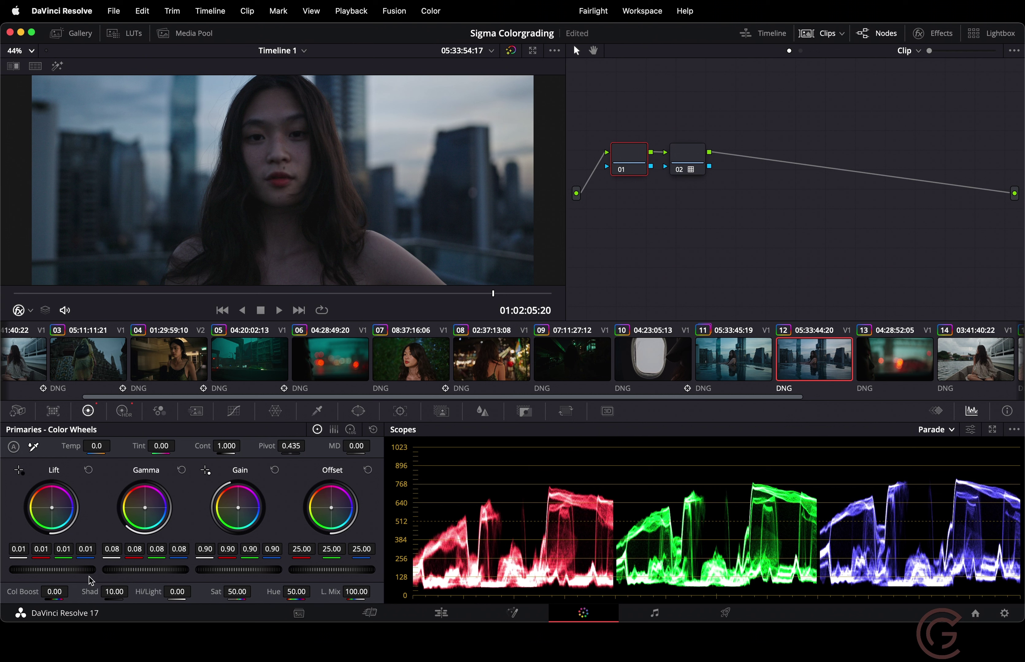
{"action": "left_click_drag", "start_coordinate": [239, 570], "coordinate": [102, 575]}
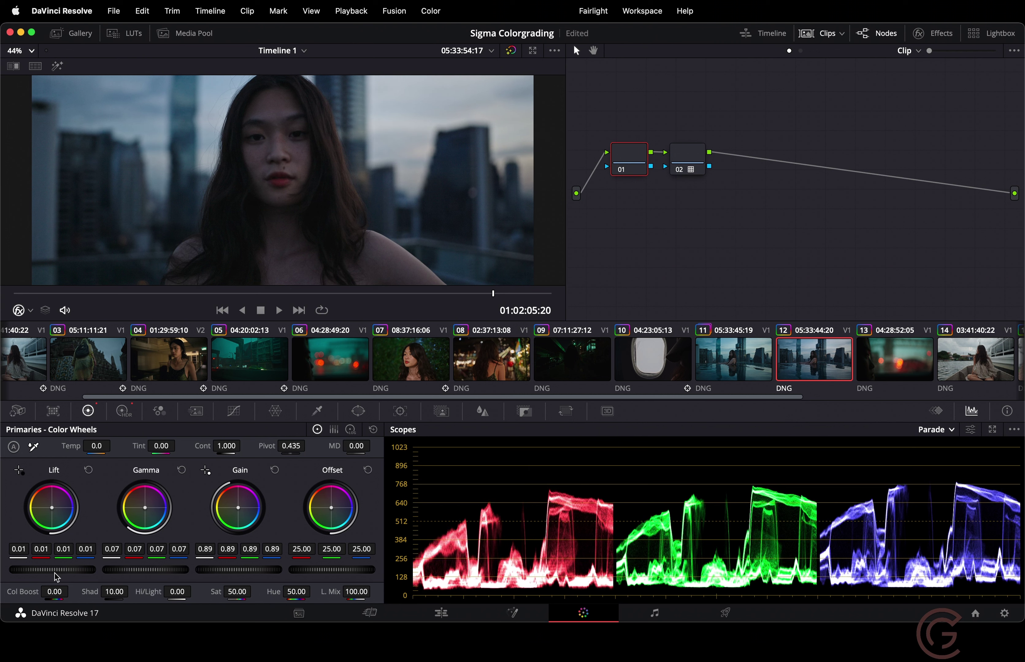
{"action": "left_click_drag", "start_coordinate": [240, 570], "coordinate": [323, 568]}
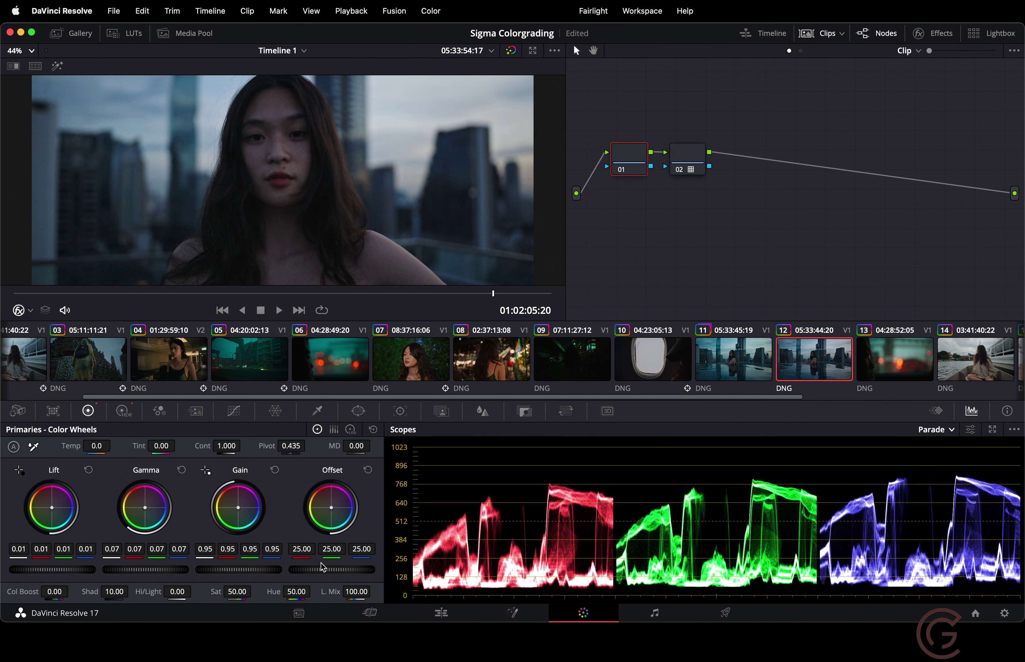
- Play the graded clip full screen, return to grading and lower the primary Gain to 0.92
{"action": "key", "text": "super+f"}
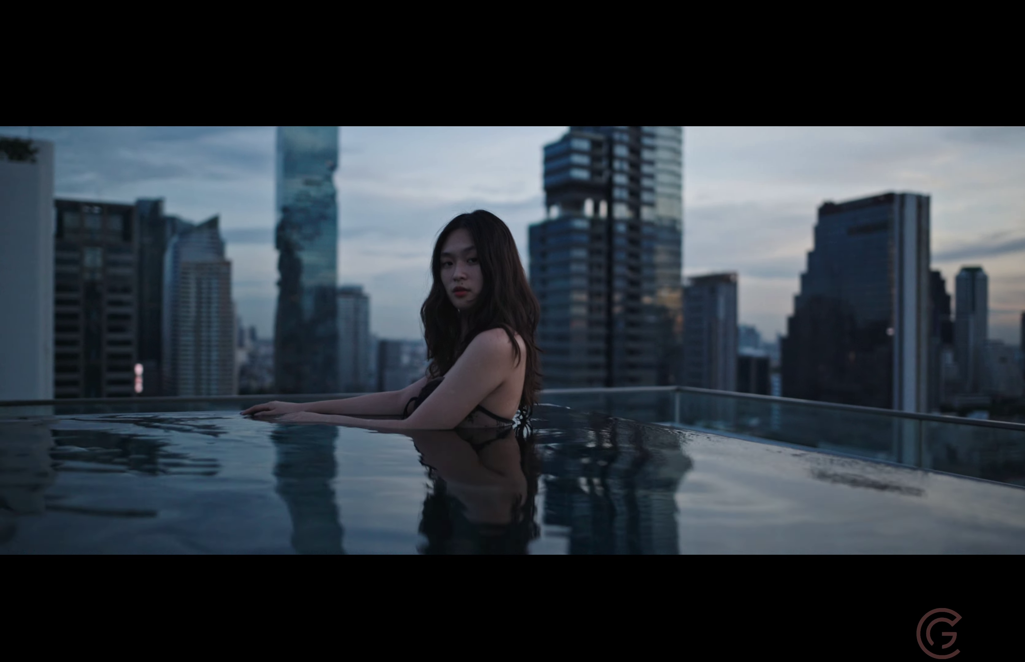
{"action": "key", "text": "space"}
{"action": "key", "text": "super+f"}
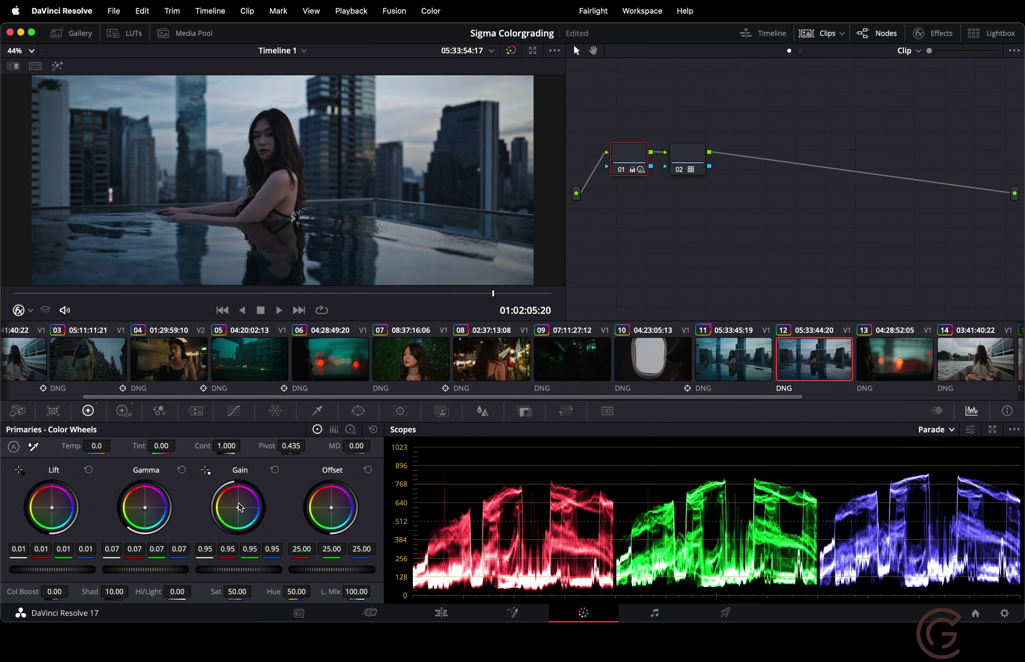
{"action": "left_click_drag", "start_coordinate": [262, 570], "coordinate": [222, 571]}
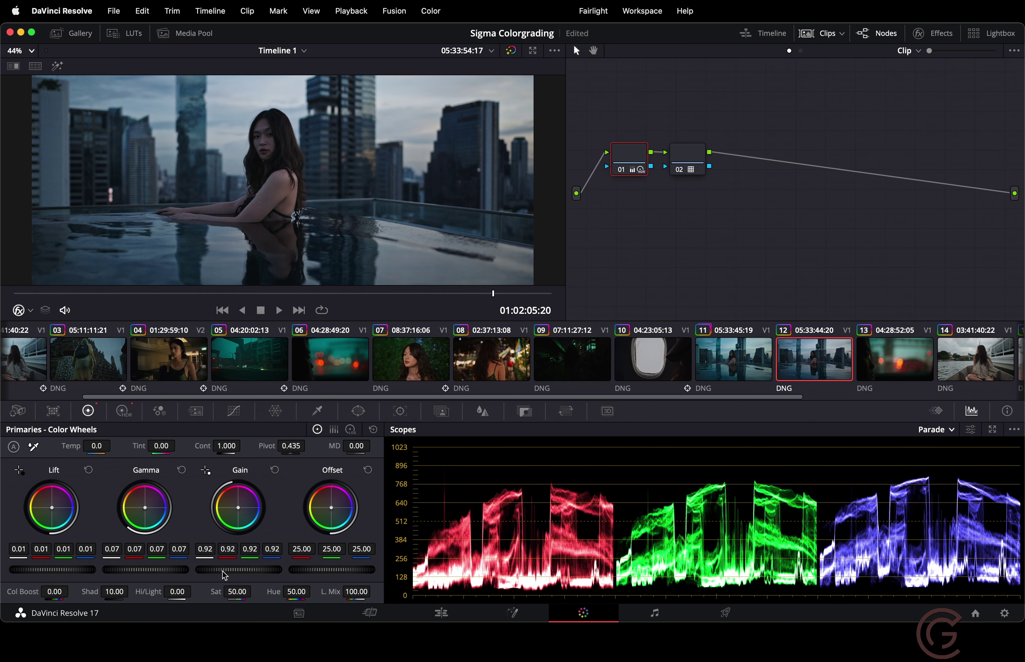
- Set the primary Highlights value of node 01 to -30
{"action": "left_click", "coordinate": [233, 410]}
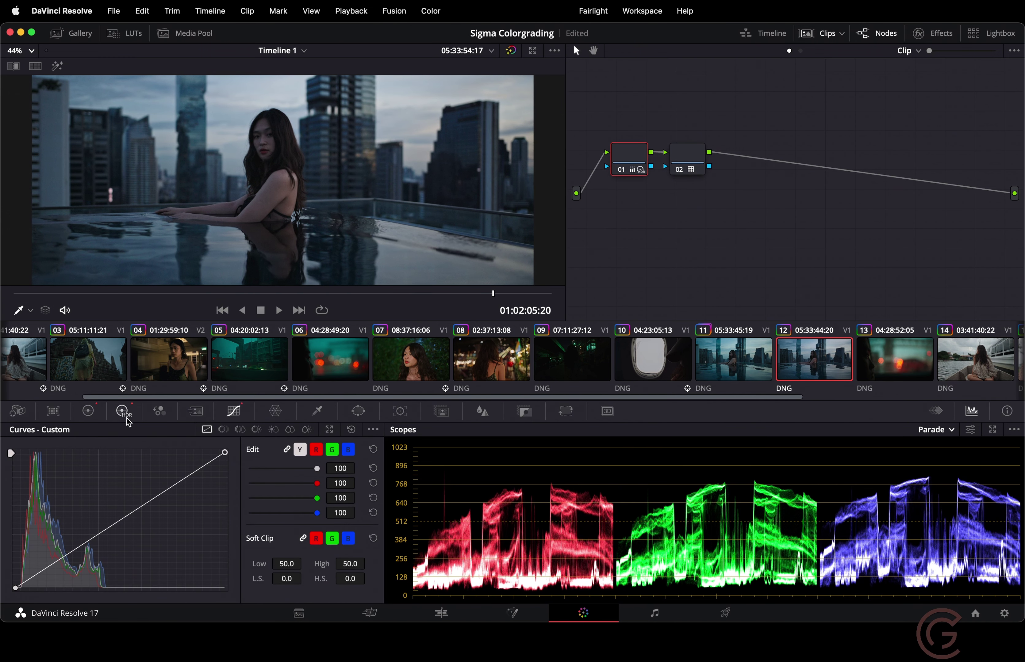
{"action": "left_click", "coordinate": [89, 411]}
{"action": "double_click", "coordinate": [184, 593]}
{"action": "type", "text": "-"}
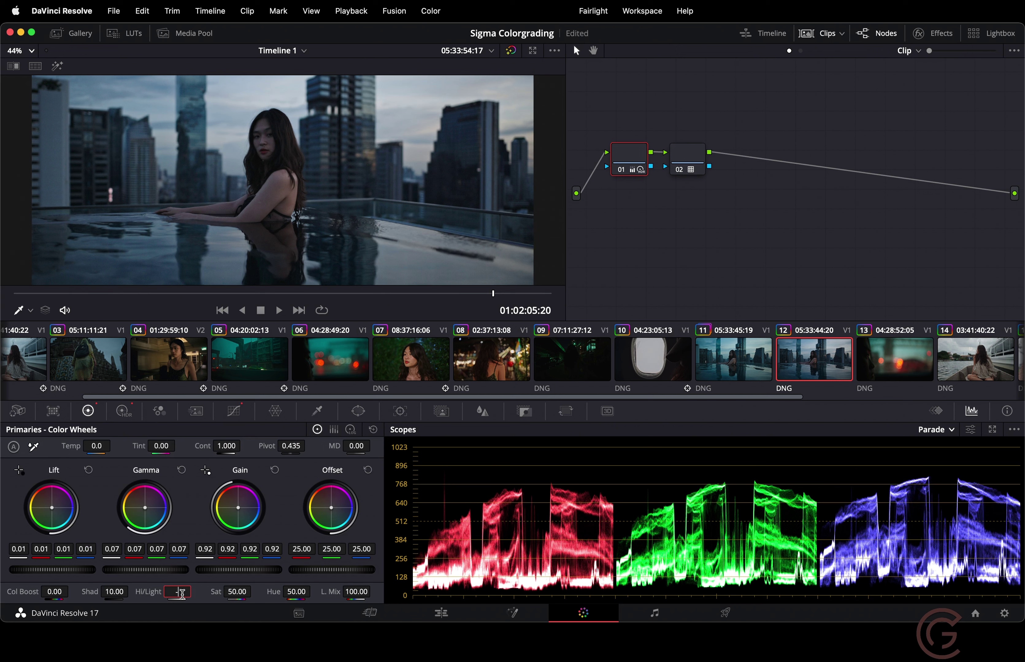
{"action": "type", "text": "30"}
{"action": "key", "text": "Return"}
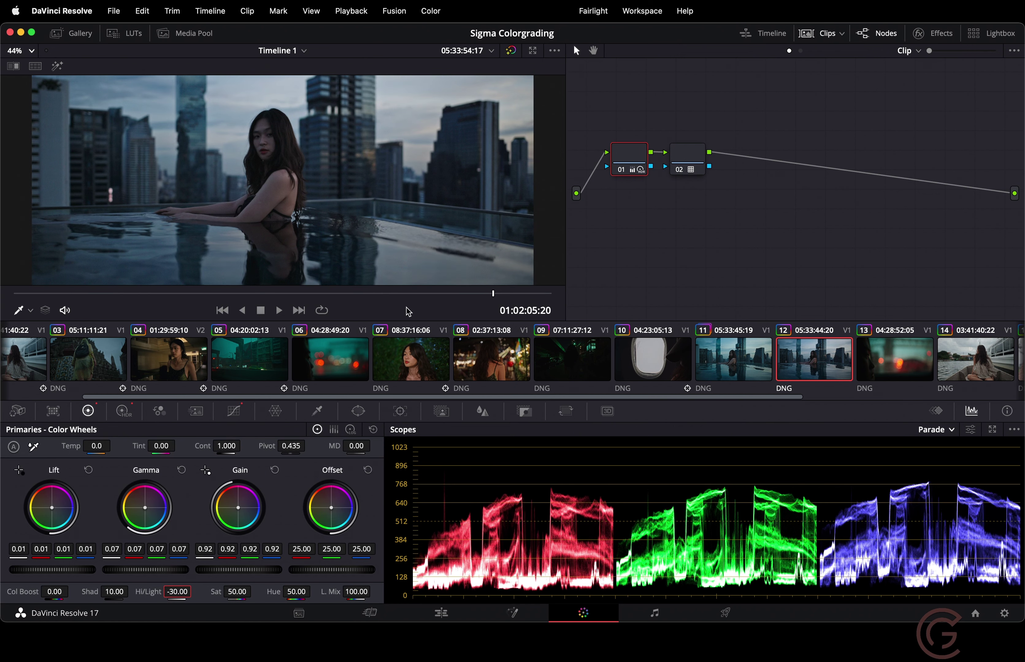
- Play clip 12 full screen from an earlier frame to review the finished grade
{"action": "left_click_drag", "start_coordinate": [411, 293], "coordinate": [87, 287]}
{"action": "key", "text": "super+f"}
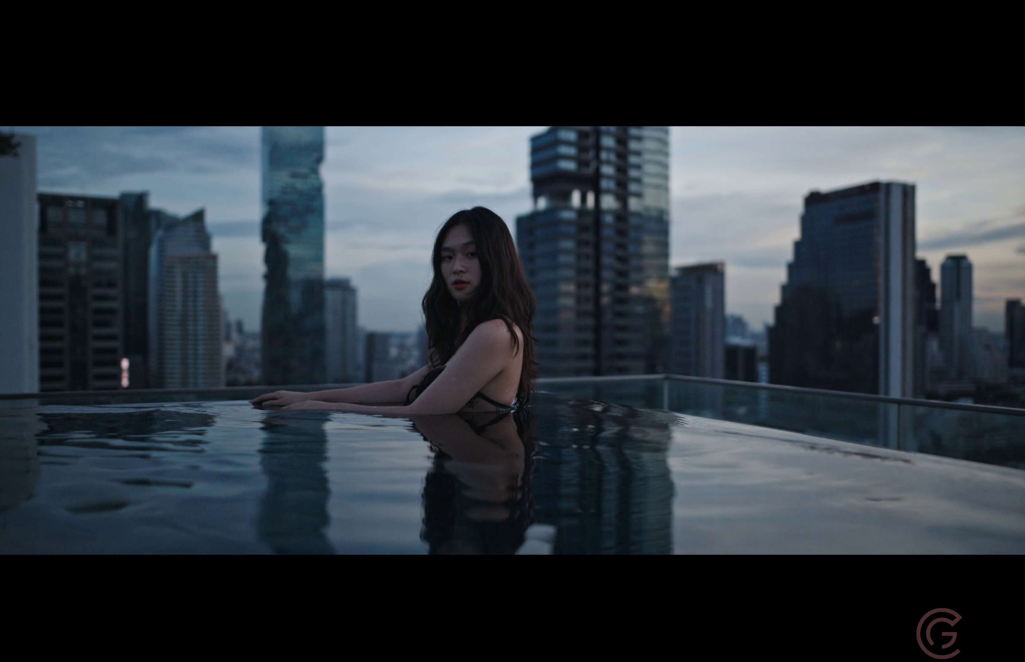
{"action": "mouse_move", "coordinate": [333, 293]}
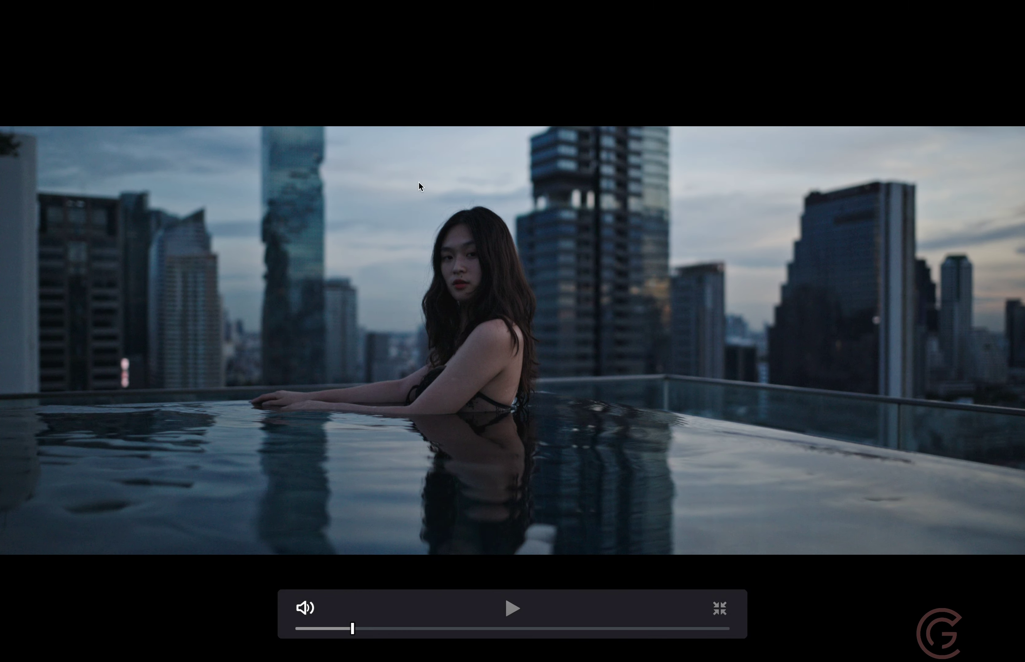
{"action": "key", "text": "space"}
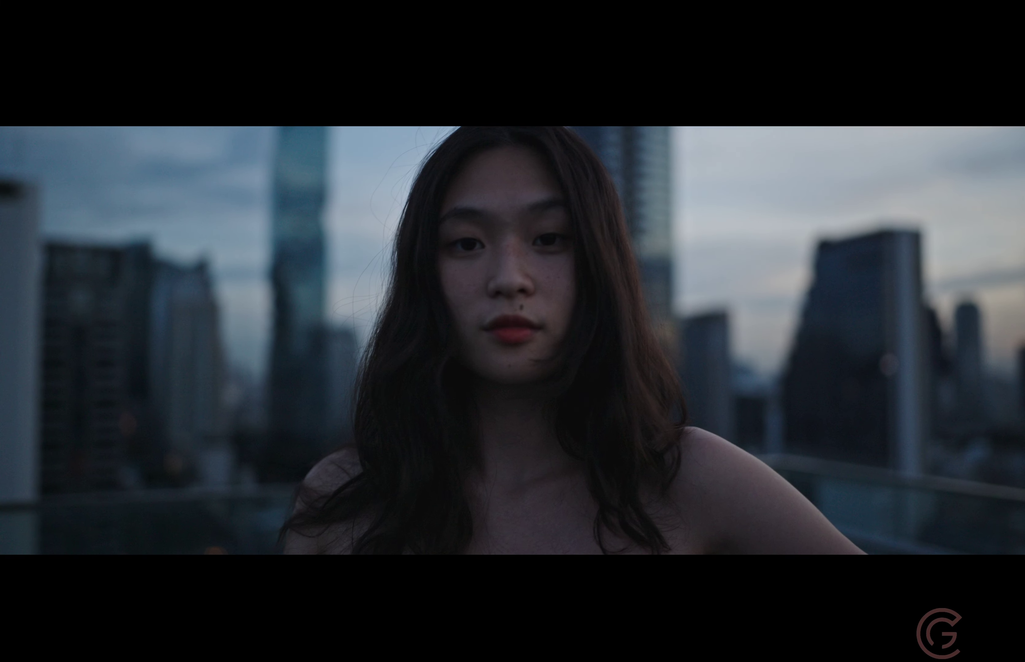
{"action": "key", "text": "Escape"}
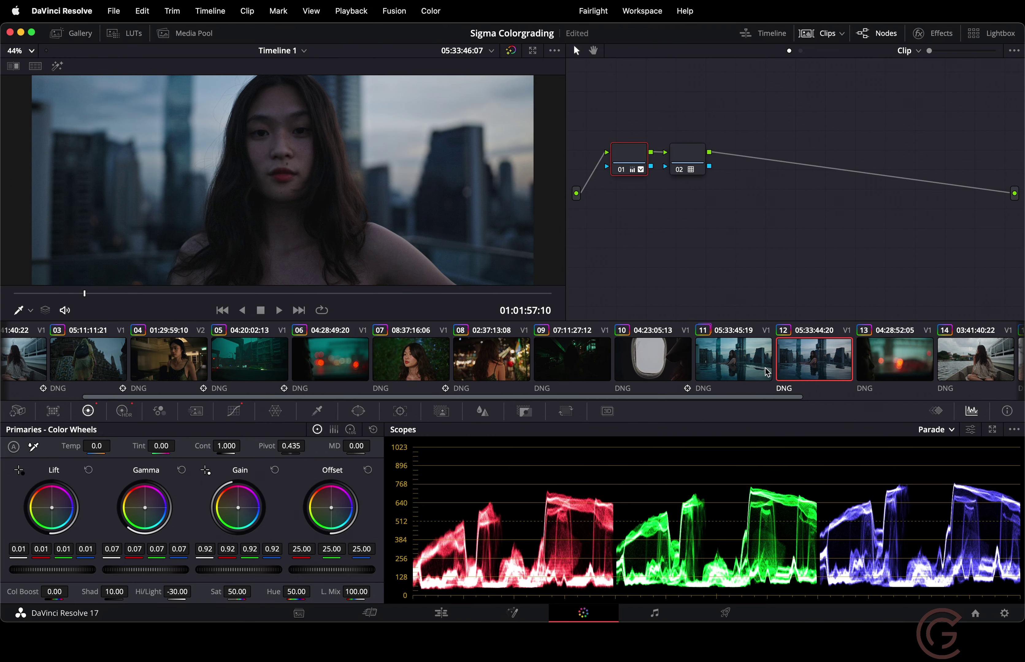
- Apply the grade of clip 12 to clip 13, the blurred traffic lights shot
{"action": "scroll", "coordinate": [725, 372], "scroll_direction": "right", "scroll_amount": 5}
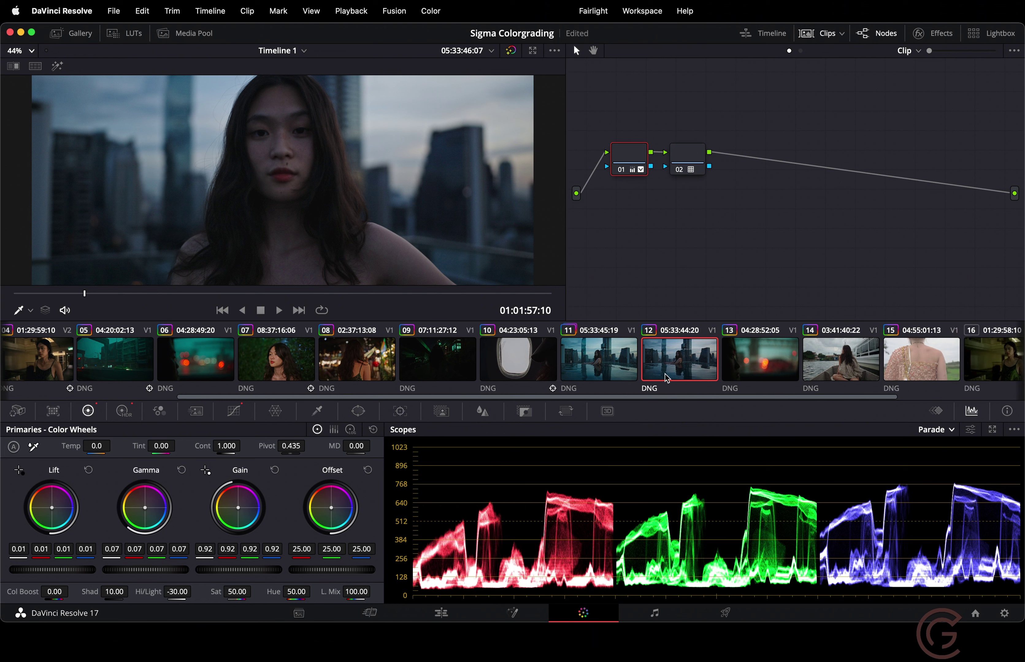
{"action": "left_click", "coordinate": [770, 355]}
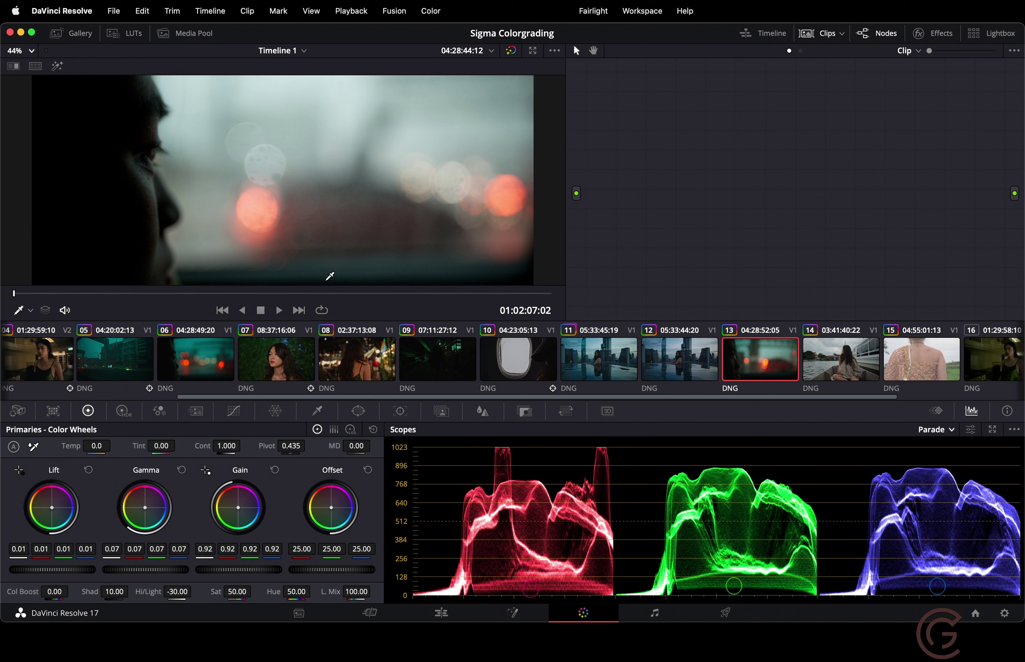
{"action": "right_click", "coordinate": [698, 355]}
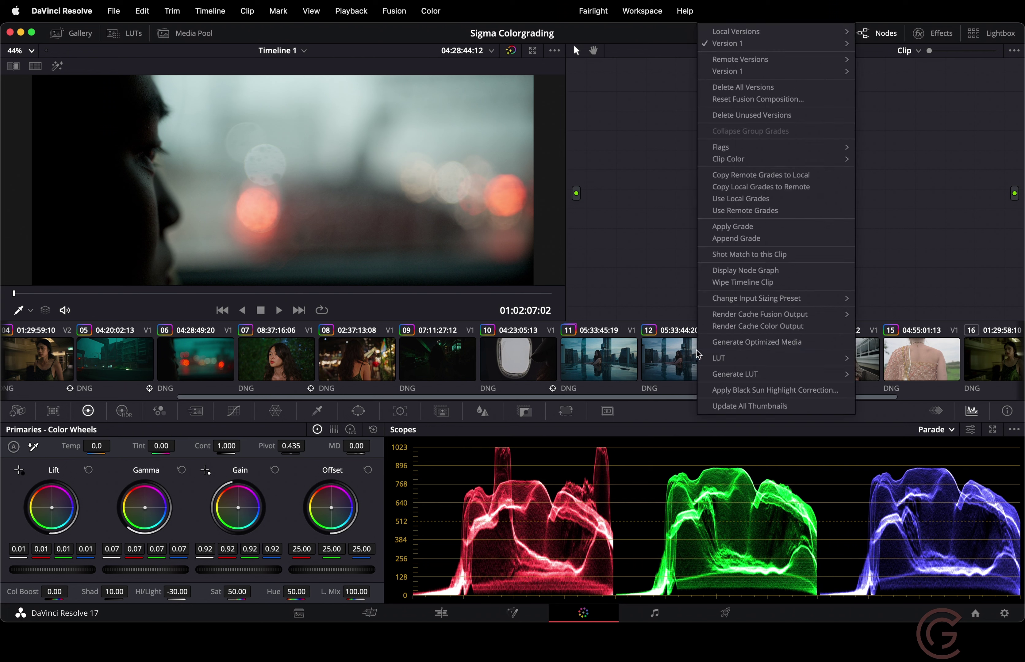
{"action": "left_click", "coordinate": [747, 227]}
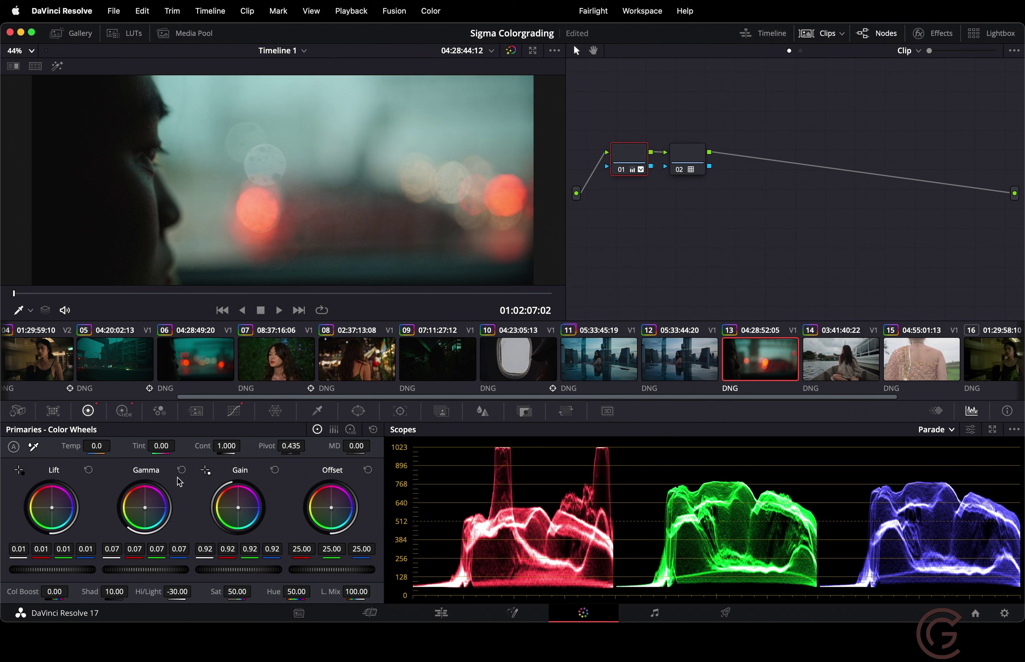
- Reset the primary Lift of clip 13 to 0.00
{"action": "left_click", "coordinate": [123, 411]}
{"action": "left_click", "coordinate": [88, 411]}
{"action": "mouse_move", "coordinate": [43, 570]}
{"action": "left_mouse_down"}
{"action": "mouse_move", "coordinate": [70, 570]}
{"action": "mouse_move", "coordinate": [43, 570]}
{"action": "left_mouse_up"}
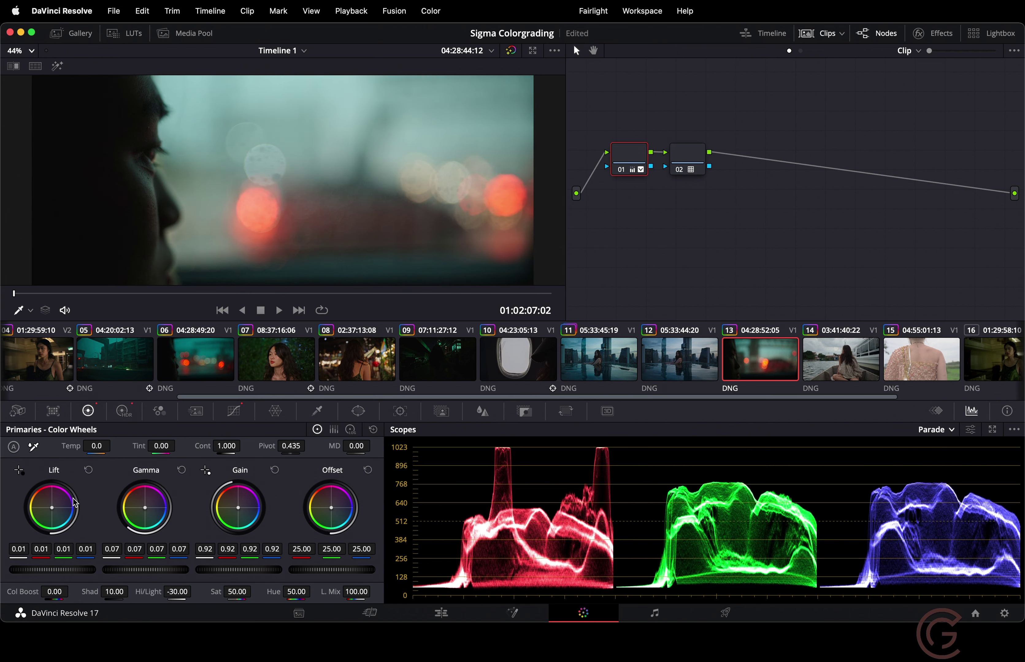
{"action": "left_click", "coordinate": [88, 471]}
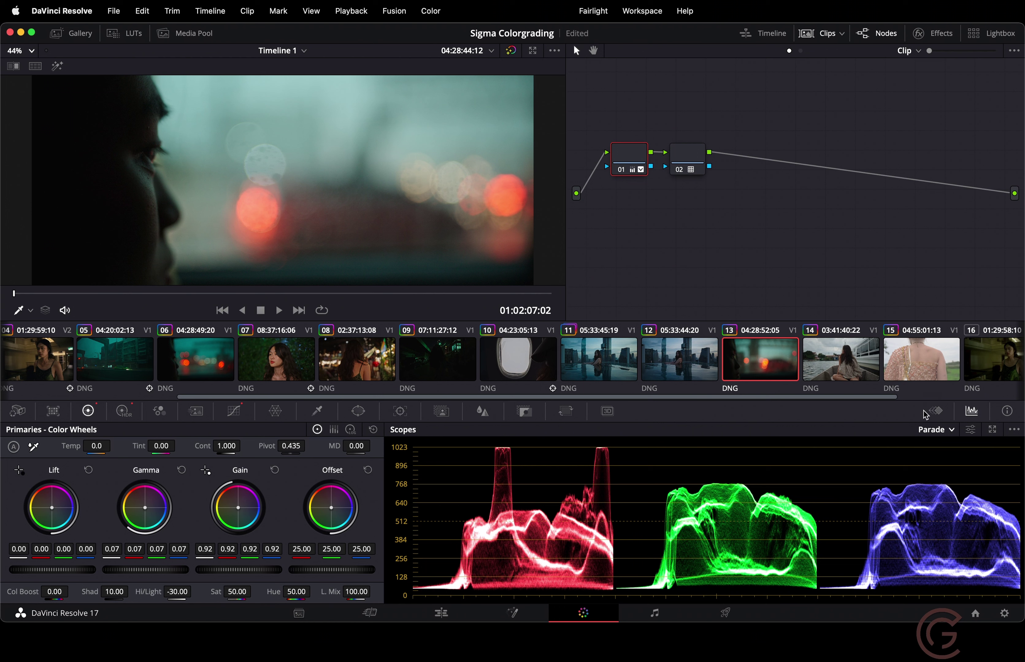
- Try a primary Lift of 0.01 on clip 13 and judge it full screen
{"action": "left_click_drag", "start_coordinate": [24, 567], "coordinate": [72, 571]}
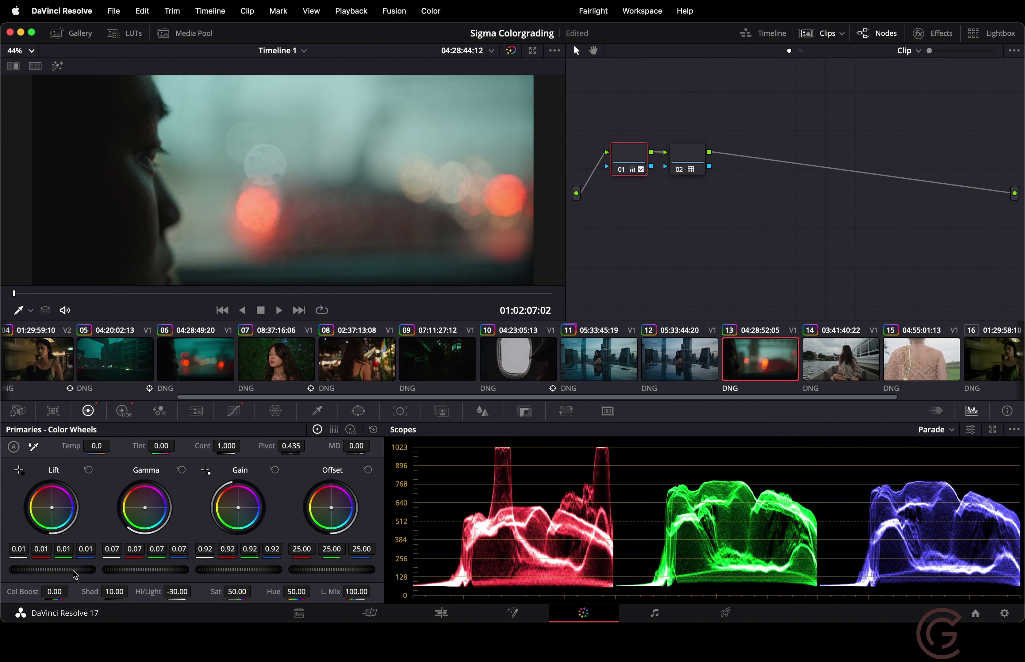
{"action": "key", "text": "super+f"}
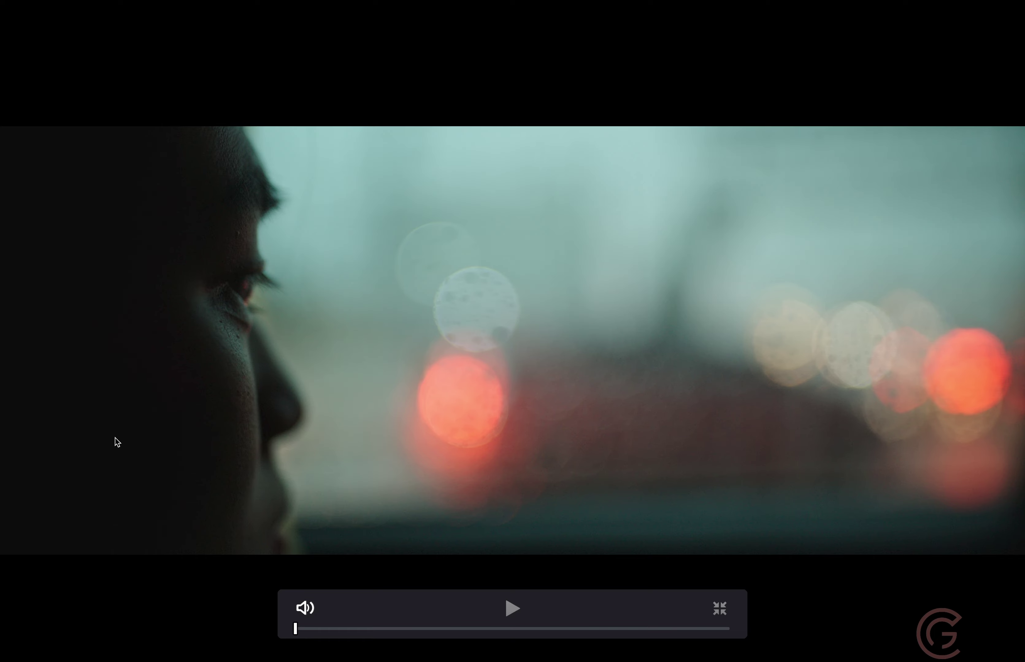
{"action": "key", "text": "super+f"}
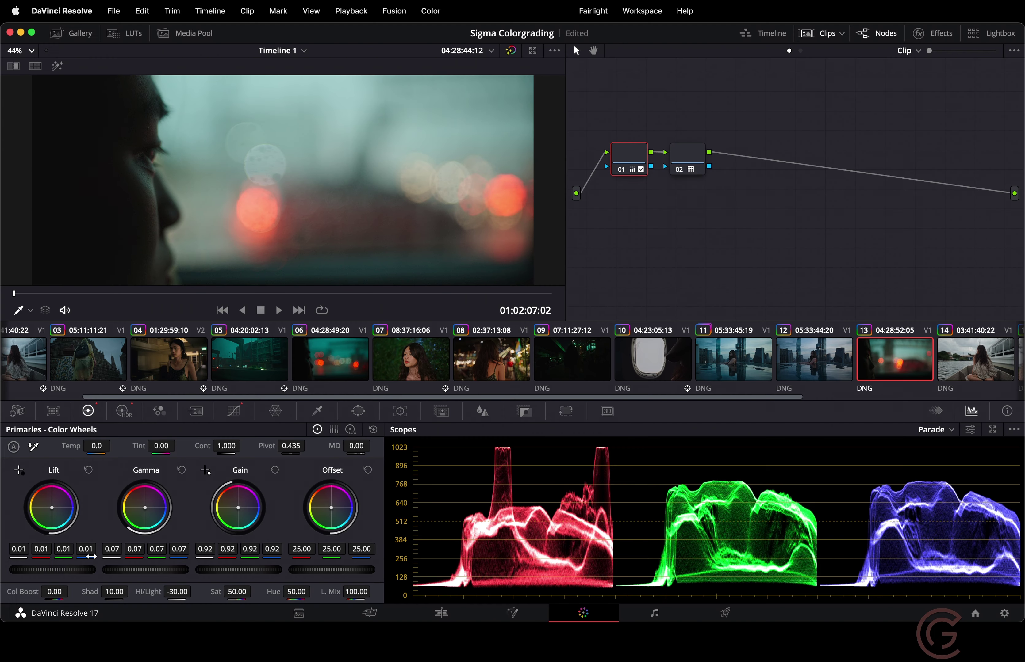
{"action": "left_click", "coordinate": [89, 471]}
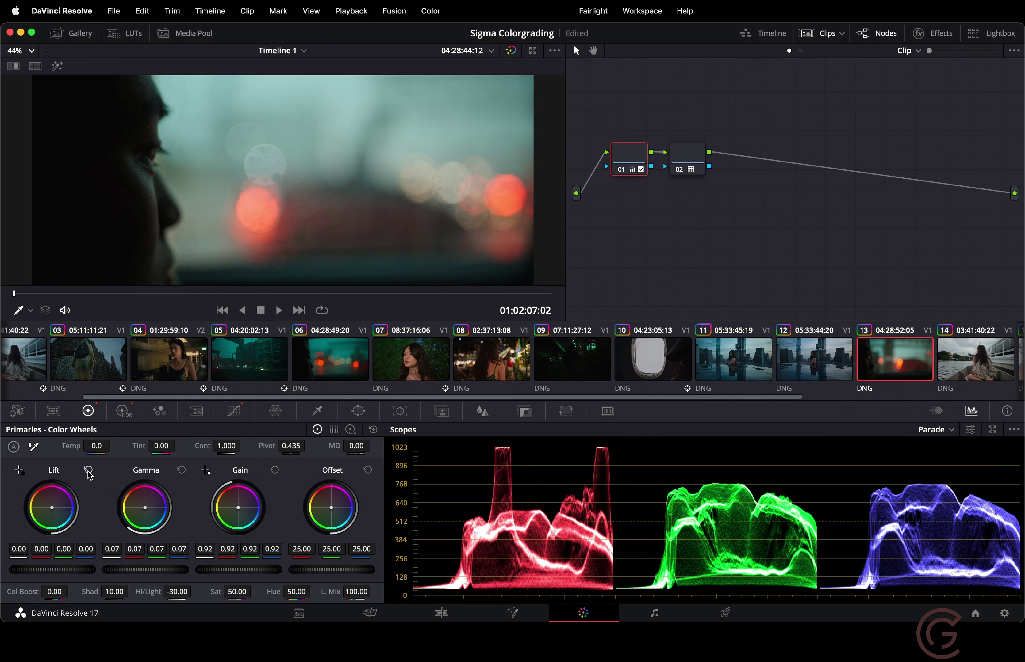
- Set the primary Shadows of clip 13 to 0, Gamma to 0.08 and Gain to 0.80
{"action": "double_click", "coordinate": [115, 593]}
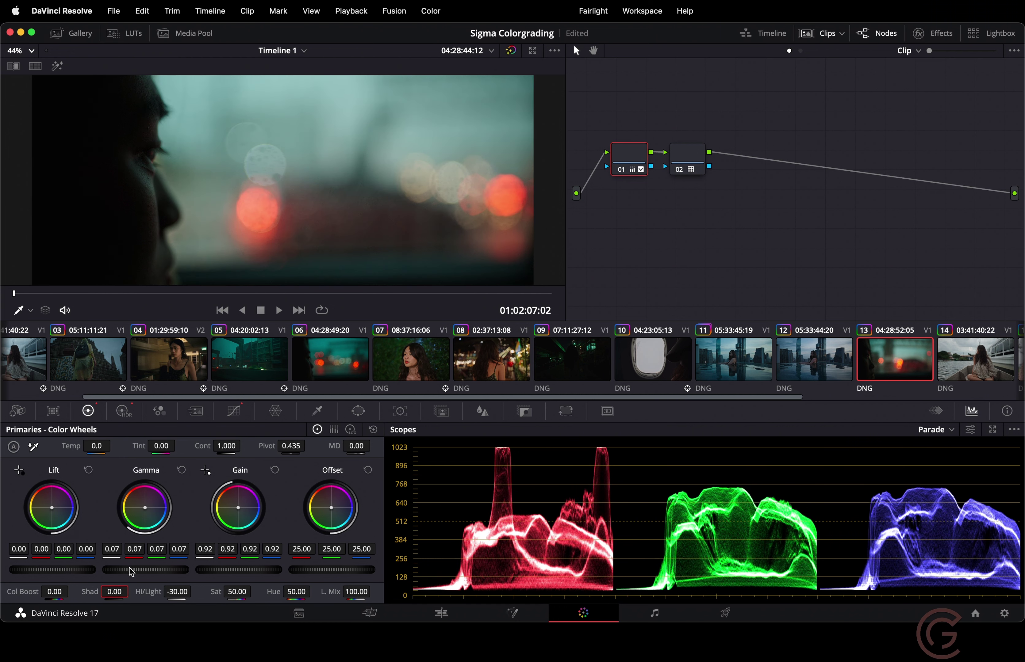
{"action": "left_click_drag", "start_coordinate": [156, 568], "coordinate": [190, 570]}
{"action": "left_click_drag", "start_coordinate": [259, 576], "coordinate": [150, 589]}
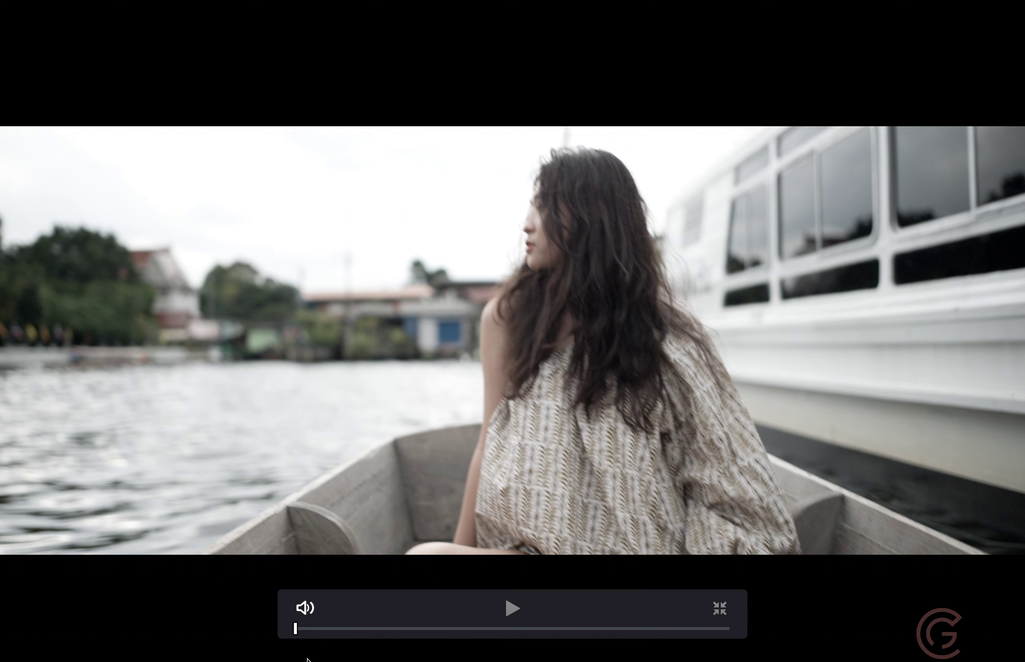
- Return from full screen and apply the grade of clip 13 to clip 14, the woman in the boat, checking its raw settings
{"action": "key", "text": "super+w"}
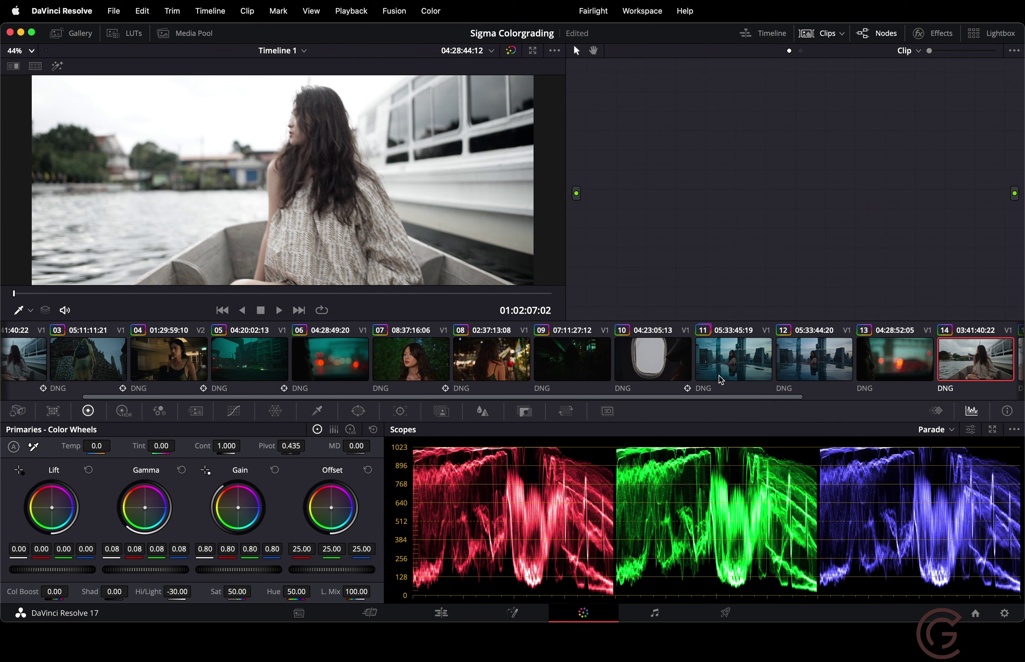
{"action": "right_click", "coordinate": [894, 351]}
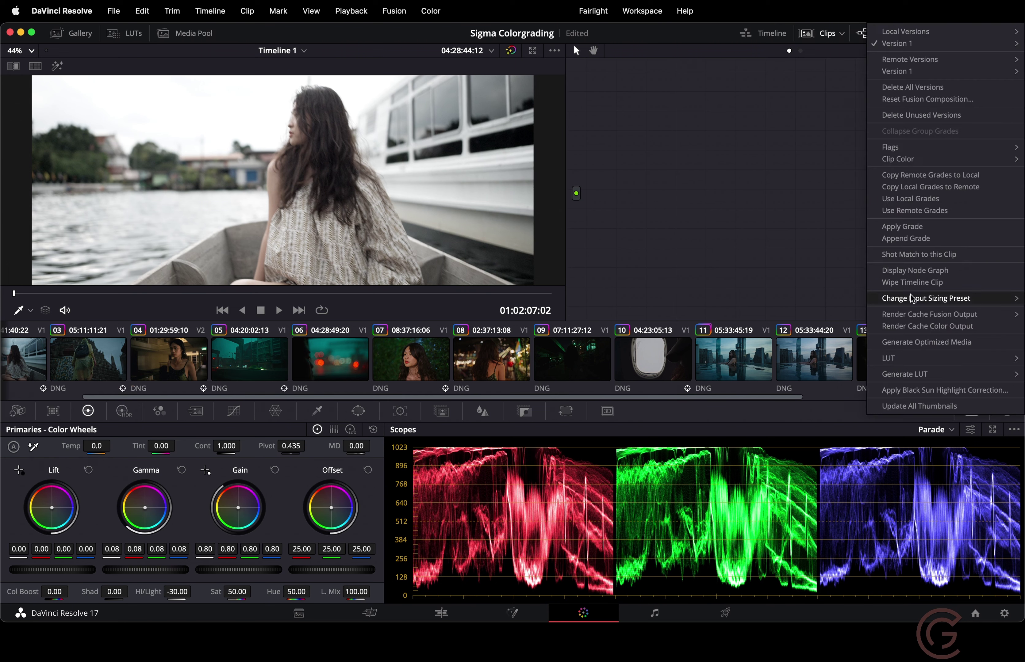
{"action": "left_click", "coordinate": [908, 222]}
{"action": "left_click", "coordinate": [18, 411]}
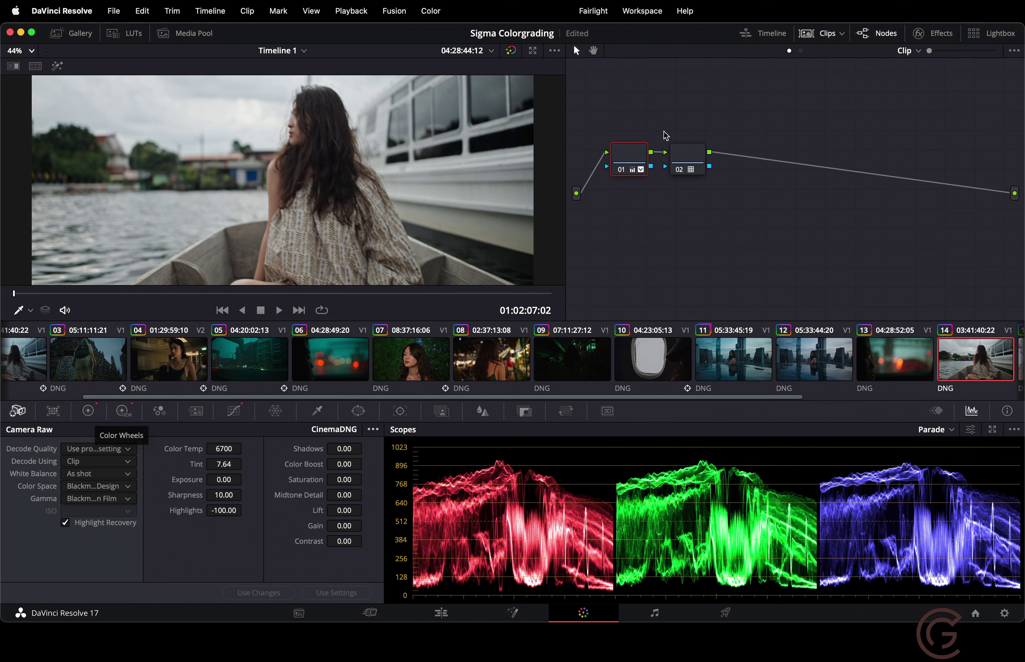
- Replace node 01 of clip 14 with a fresh, ungraded node placed before the LUT node
{"action": "left_click", "coordinate": [91, 415]}
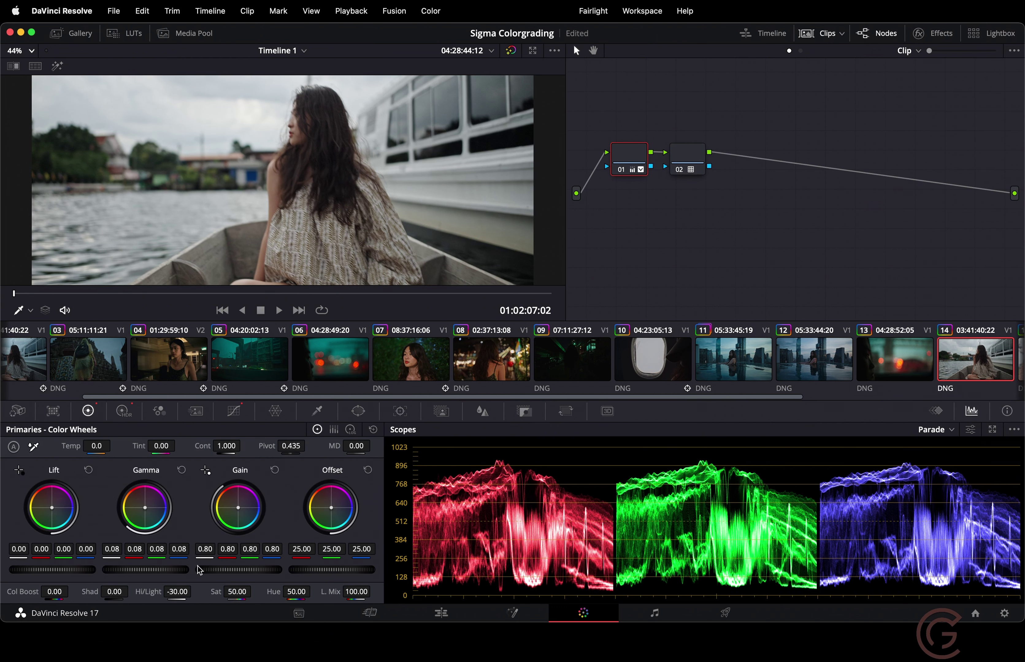
{"action": "key", "text": "Delete"}
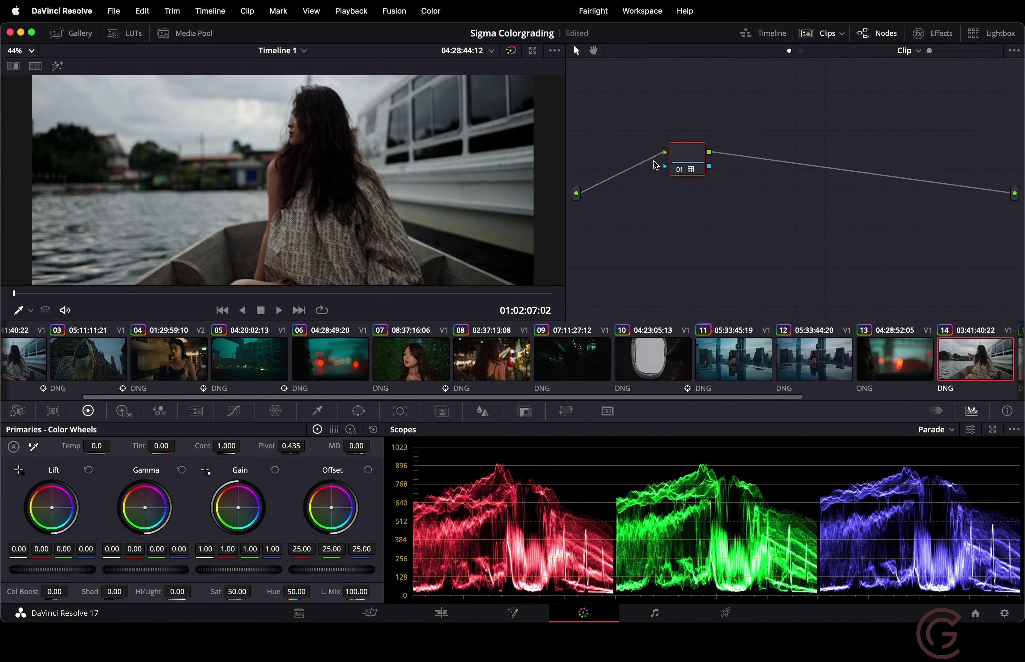
{"action": "key", "text": "shift+s"}
{"action": "left_click_drag", "start_coordinate": [676, 194], "coordinate": [617, 185]}
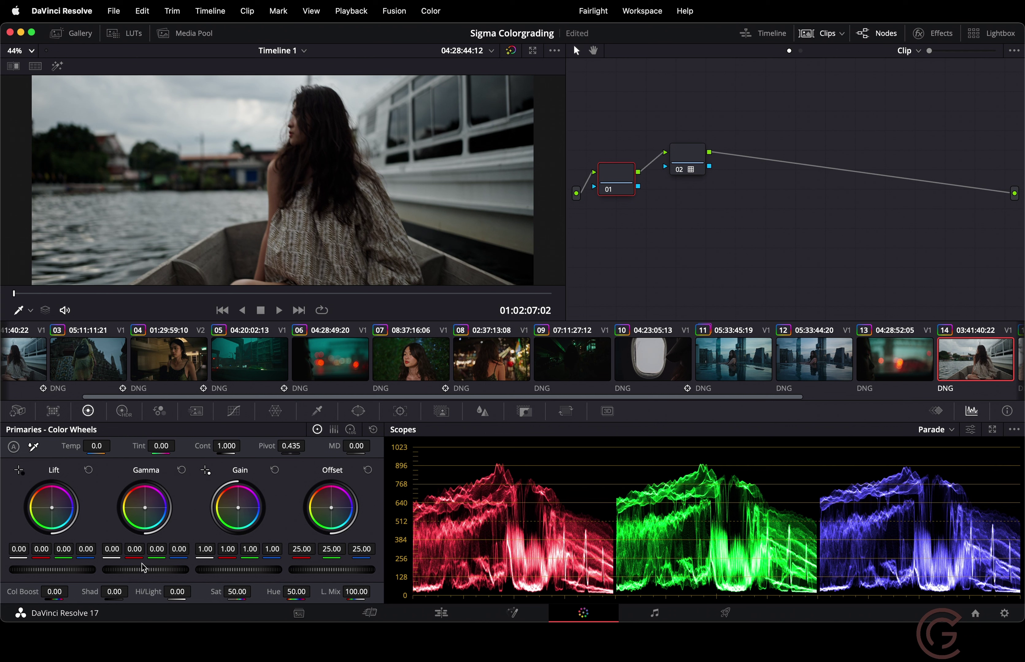
- Raise the primary Gamma of node 01 to 0.06, judging the woman's face at 100% on a later frame
{"action": "mouse_move", "coordinate": [130, 571]}
{"action": "left_mouse_down"}
{"action": "mouse_move", "coordinate": [216, 573]}
{"action": "mouse_move", "coordinate": [136, 570]}
{"action": "left_mouse_up"}
{"action": "left_click_drag", "start_coordinate": [340, 294], "coordinate": [493, 295]}
{"action": "left_click", "coordinate": [17, 51]}
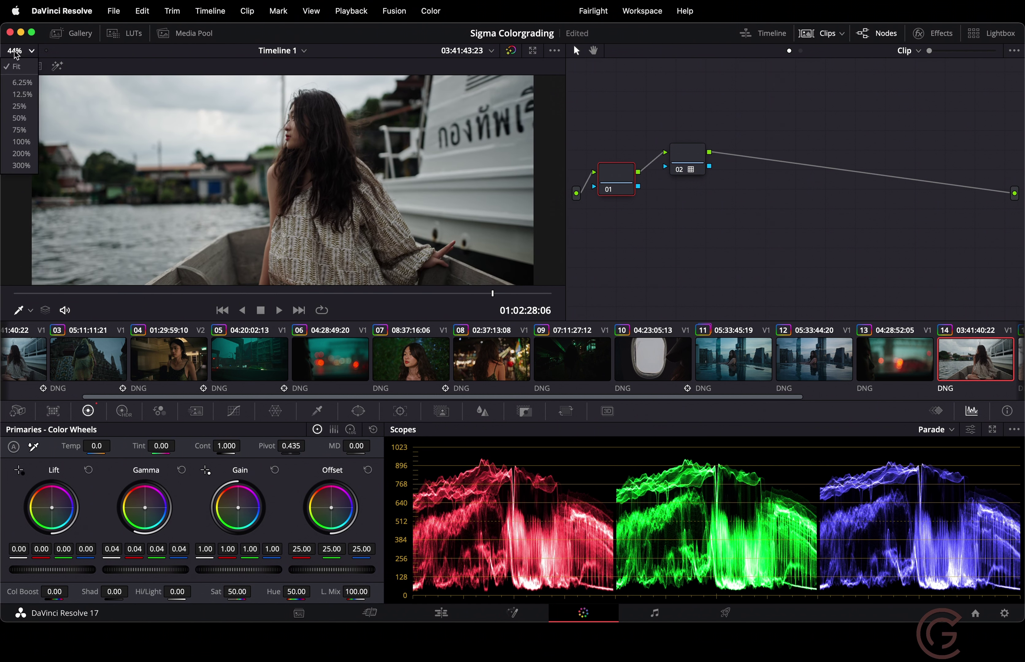
{"action": "left_click", "coordinate": [19, 145]}
{"action": "scroll", "coordinate": [363, 122], "scroll_direction": "up", "scroll_amount": 5}
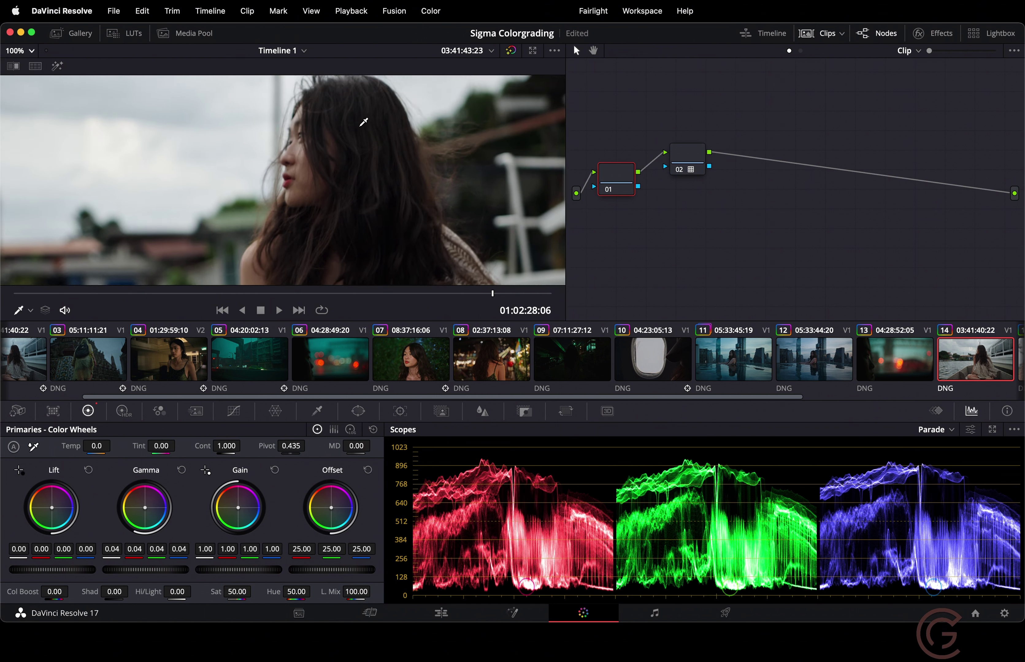
{"action": "left_click_drag", "start_coordinate": [134, 572], "coordinate": [177, 570]}
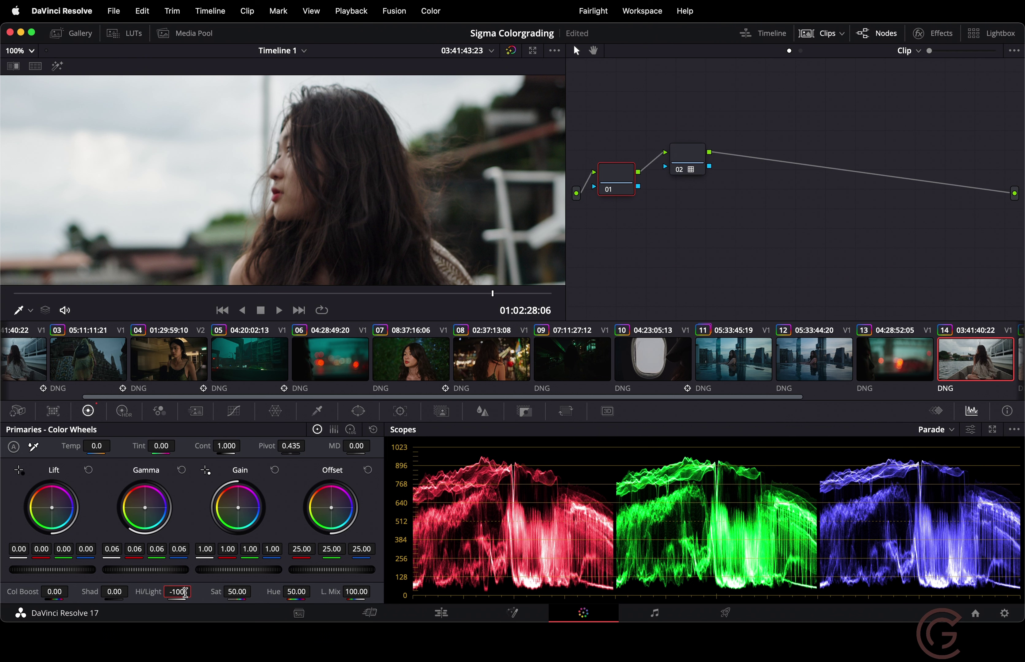
- Try primary Highlights of -100 on node 01 and inspect the woman and the background at 100%
{"action": "key", "text": "Return"}
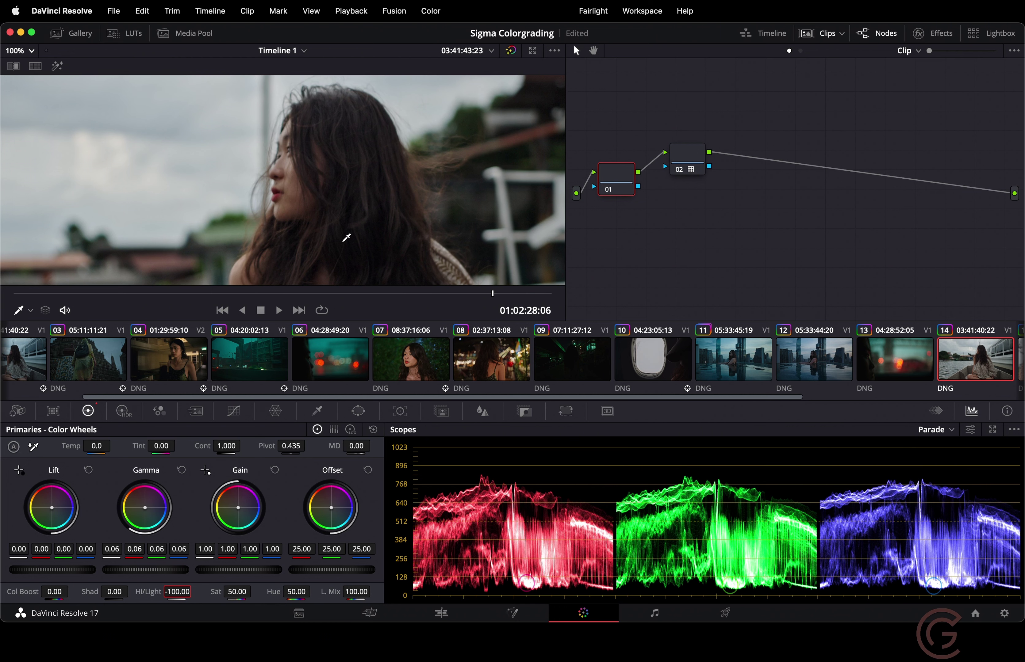
{"action": "scroll", "coordinate": [252, 256], "scroll_direction": "up", "scroll_amount": 2}
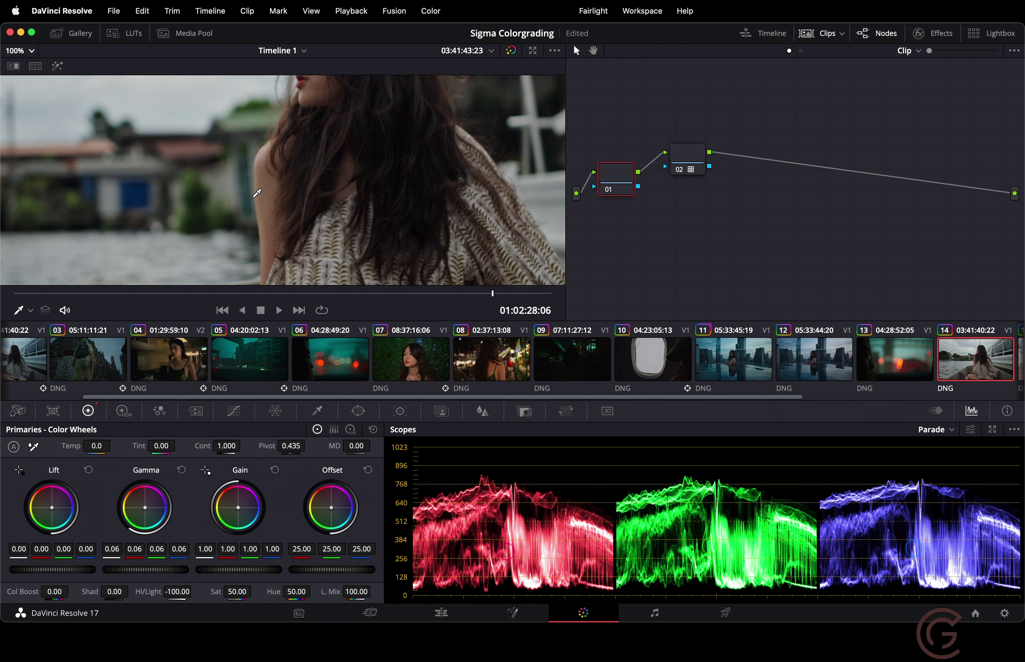
{"action": "scroll", "coordinate": [267, 156], "scroll_direction": "up", "scroll_amount": 3}
{"action": "scroll", "coordinate": [267, 177], "scroll_direction": "up", "scroll_amount": 3}
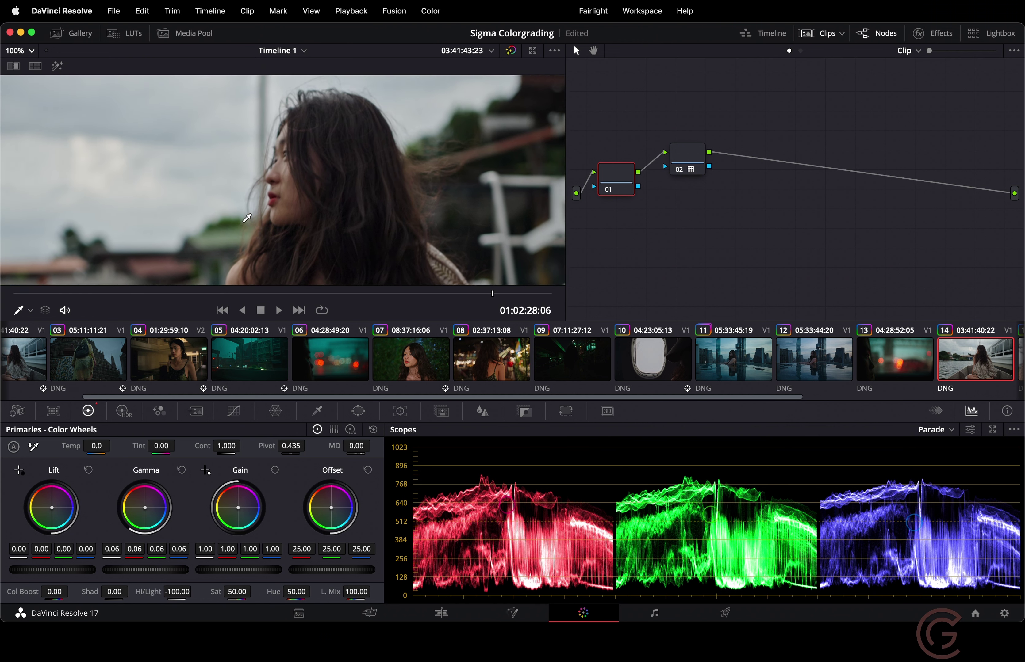
- Set the primary Highlights of node 01 to -30 and lower the Gain to 0.88
{"action": "double_click", "coordinate": [177, 592]}
{"action": "type", "text": "-30"}
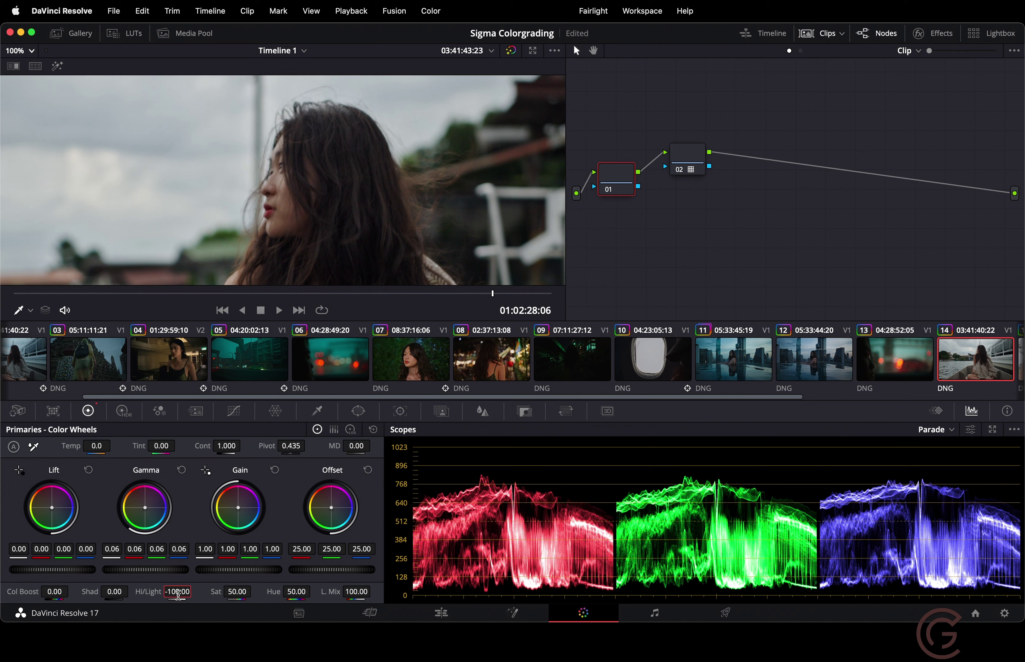
{"action": "key", "text": "Return"}
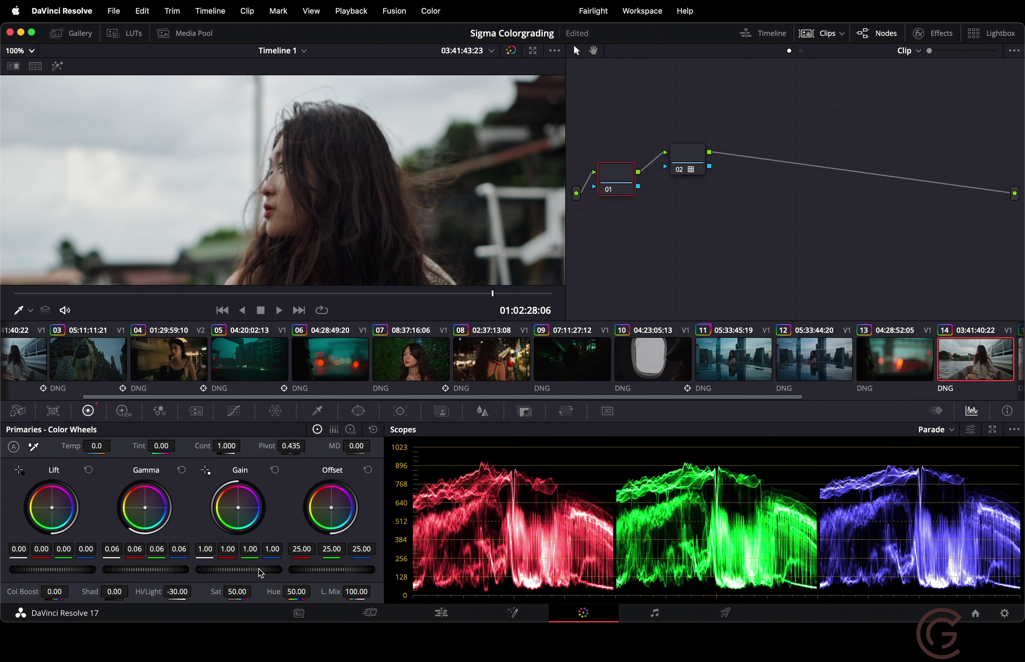
{"action": "left_click_drag", "start_coordinate": [261, 571], "coordinate": [186, 573]}
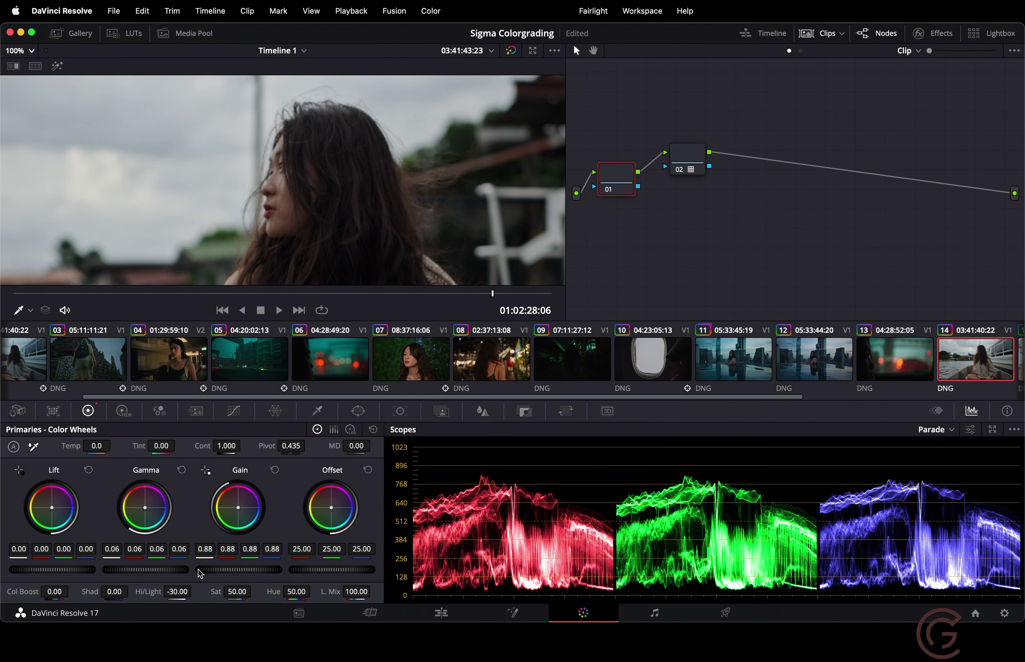
- Set the primary Shadows of node 01 to 10 and fine-tune Lift to 0.00, Gamma to 0.06 and the Gain
{"action": "mouse_move", "coordinate": [107, 198]}
{"action": "key", "text": "shift+z"}
{"action": "double_click", "coordinate": [115, 592]}
{"action": "type", "text": "10"}
{"action": "key", "text": "Return"}
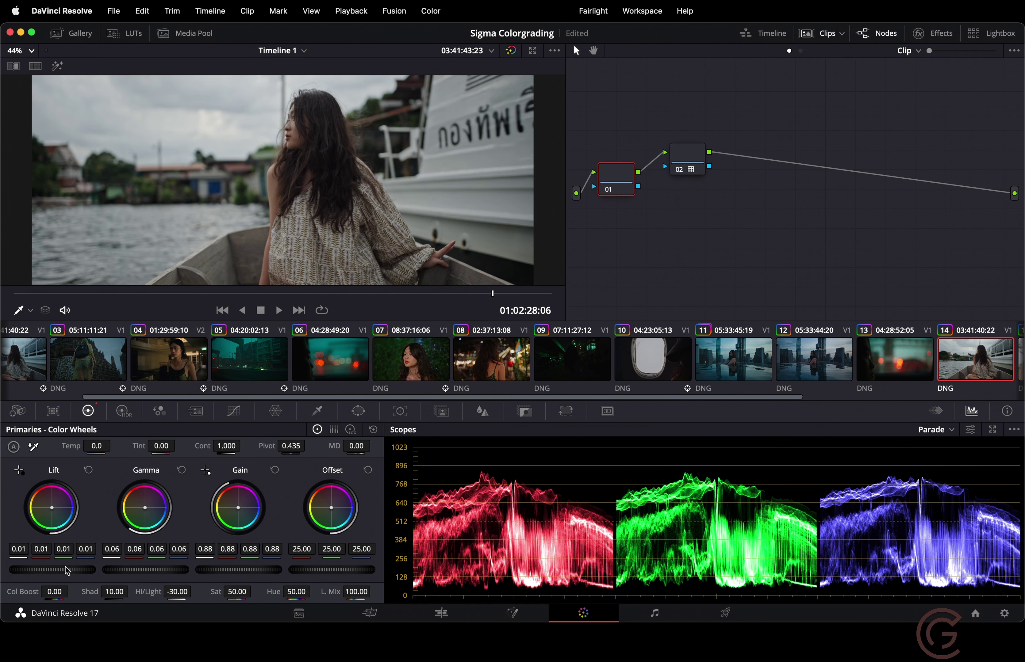
{"action": "left_click_drag", "start_coordinate": [57, 570], "coordinate": [49, 570]}
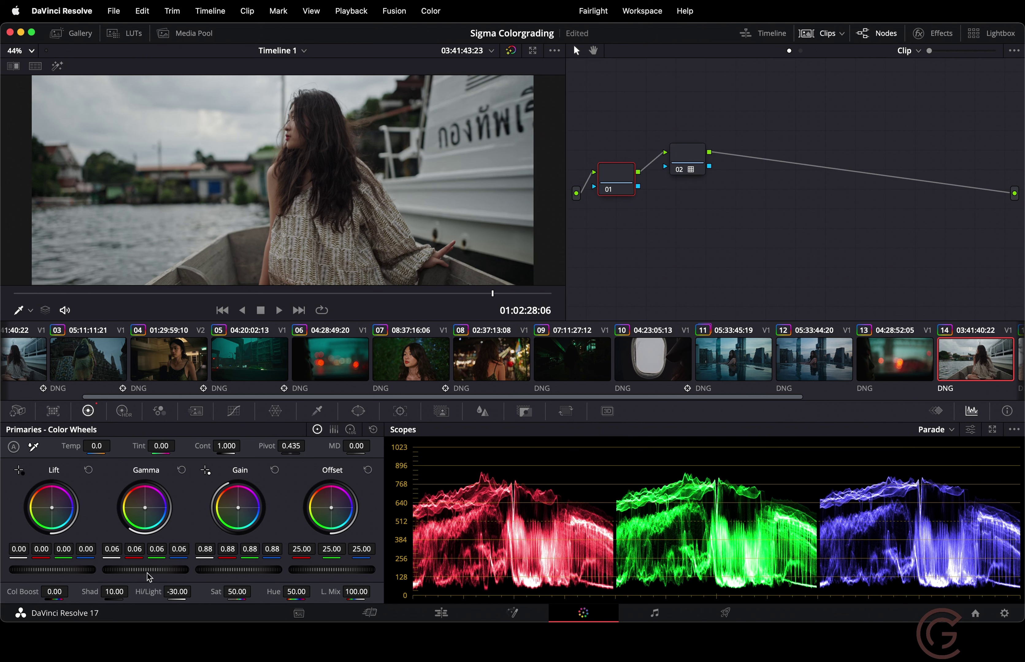
{"action": "left_click_drag", "start_coordinate": [138, 570], "coordinate": [100, 575]}
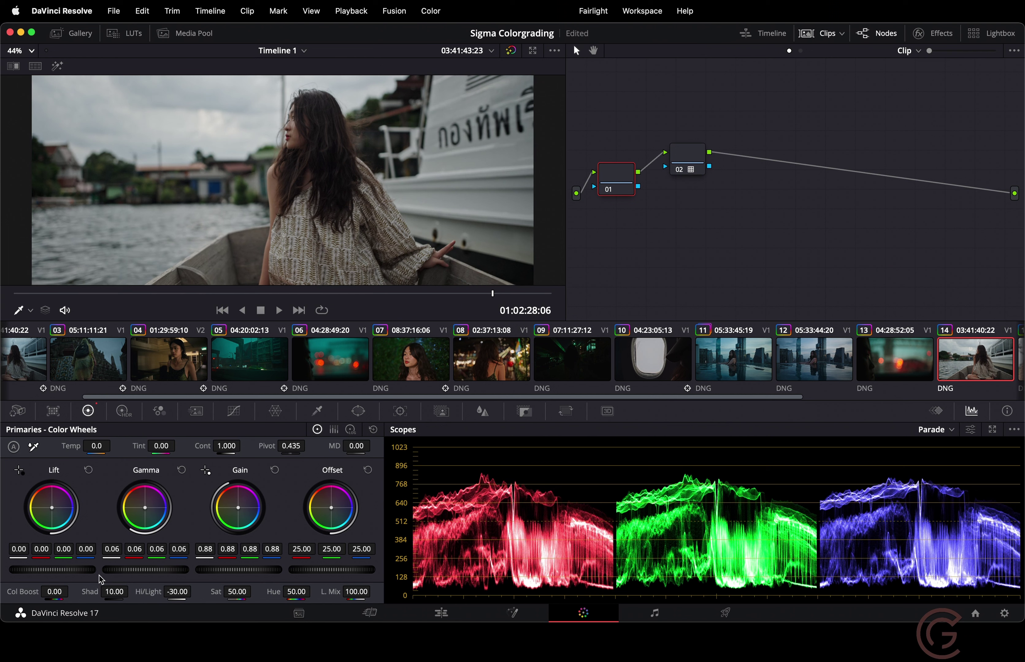
{"action": "left_click_drag", "start_coordinate": [270, 570], "coordinate": [220, 572]}
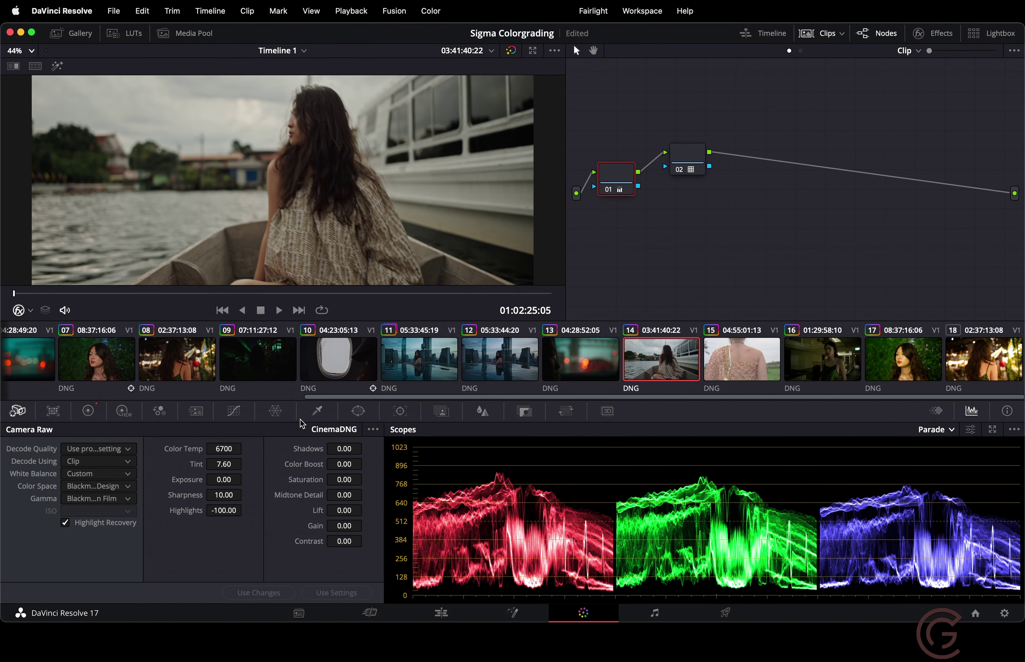
- Try raw color temperatures of 5700 and 5000 on clip 14
{"action": "left_click", "coordinate": [228, 450]}
{"action": "type", "text": "5700"}
{"action": "key", "text": "Return"}
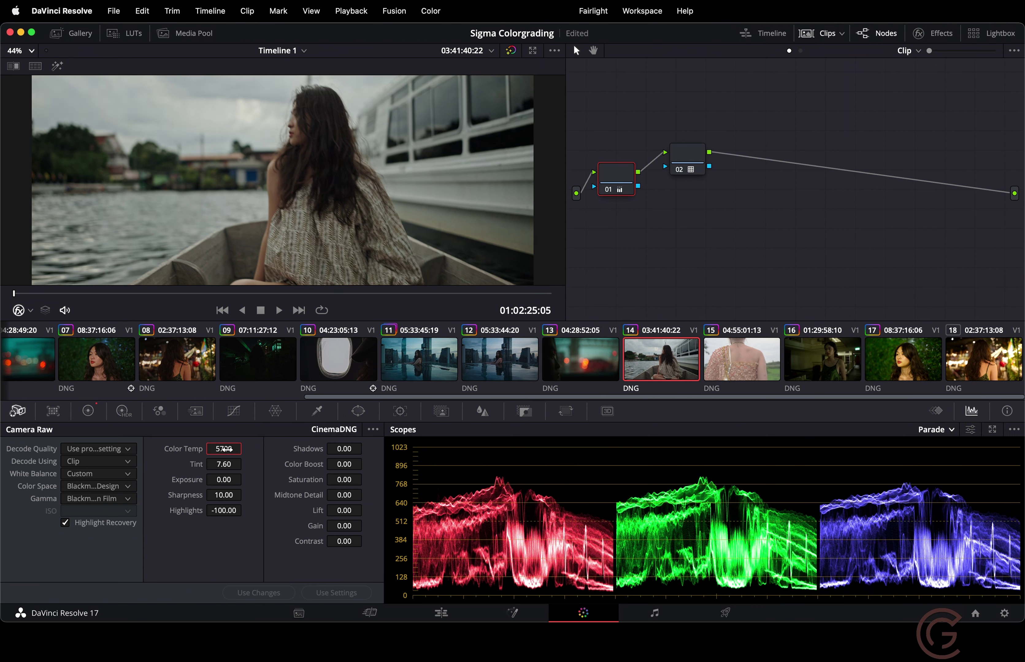
{"action": "left_click", "coordinate": [225, 449]}
{"action": "type", "text": "5000"}
{"action": "key", "text": "Return"}
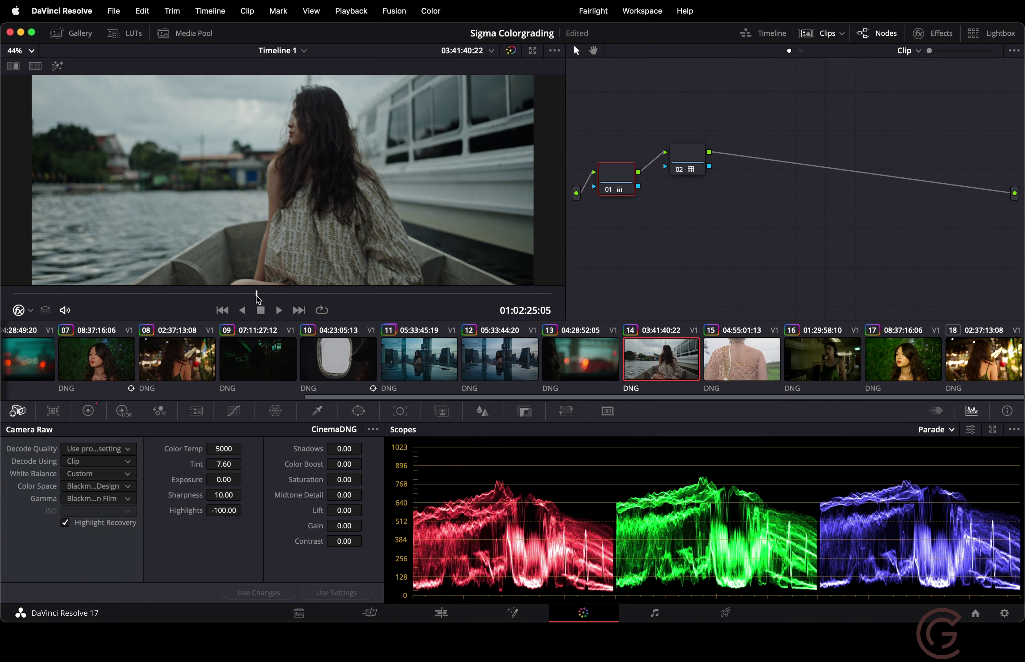
- Set the raw Color Temp of clip 14 to 4600 and the Tint to 12, judging on a later frame
{"action": "left_click", "coordinate": [278, 310]}
{"action": "left_click_drag", "start_coordinate": [220, 448], "coordinate": [205, 451]}
{"action": "left_click", "coordinate": [228, 450]}
{"action": "type", "text": "4600"}
{"action": "key", "text": "Return"}
{"action": "left_click", "coordinate": [224, 464]}
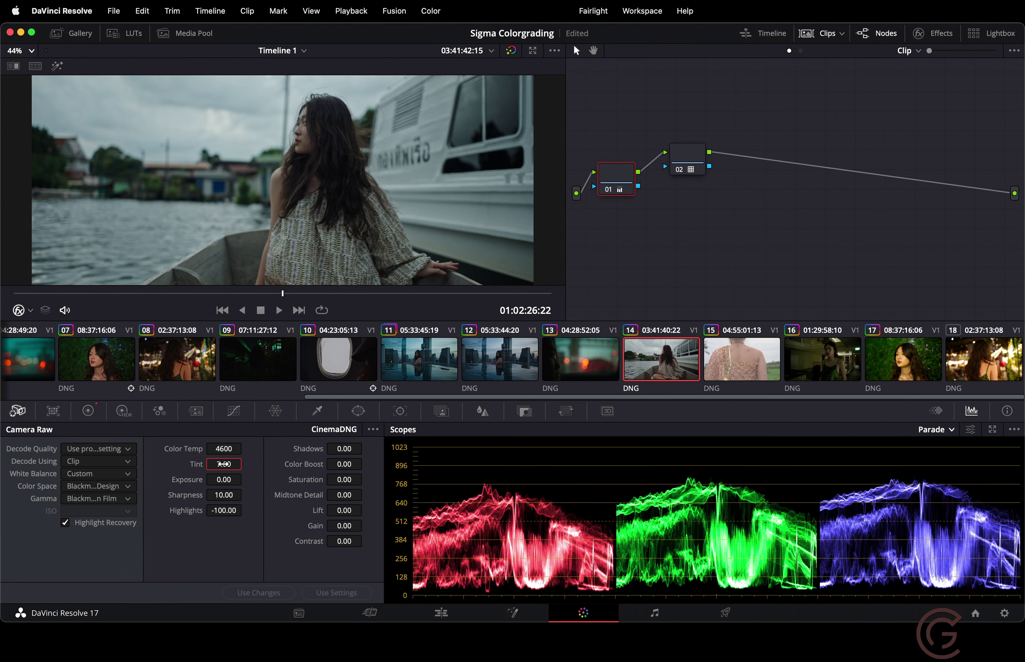
{"action": "type", "text": "10"}
{"action": "key", "text": "Return"}
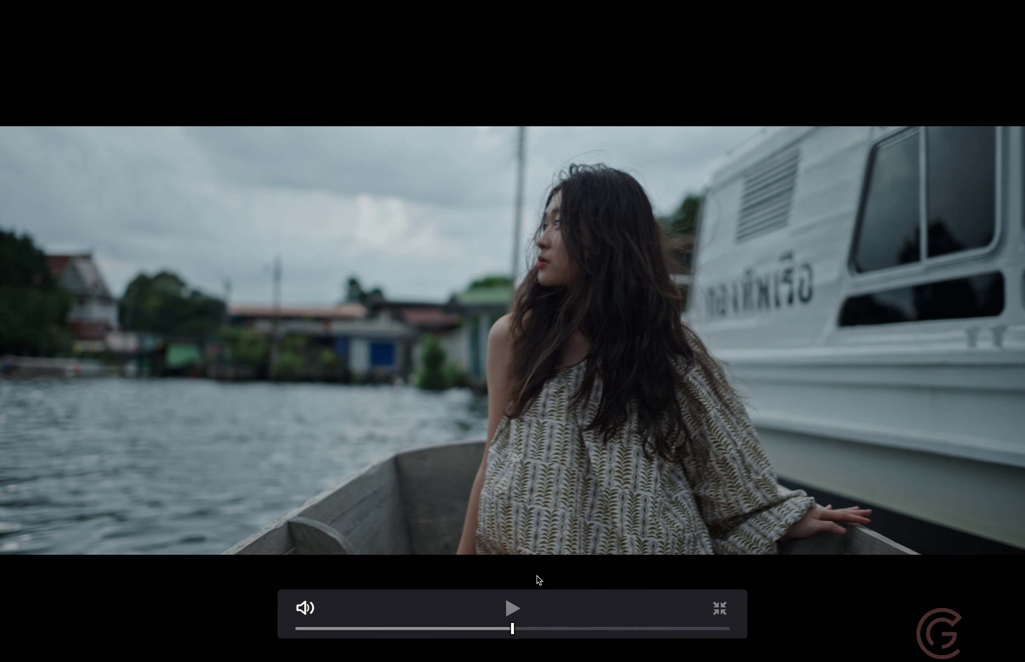
- Play clip 14 full screen to review its cooler grade
{"action": "key", "text": "space"}
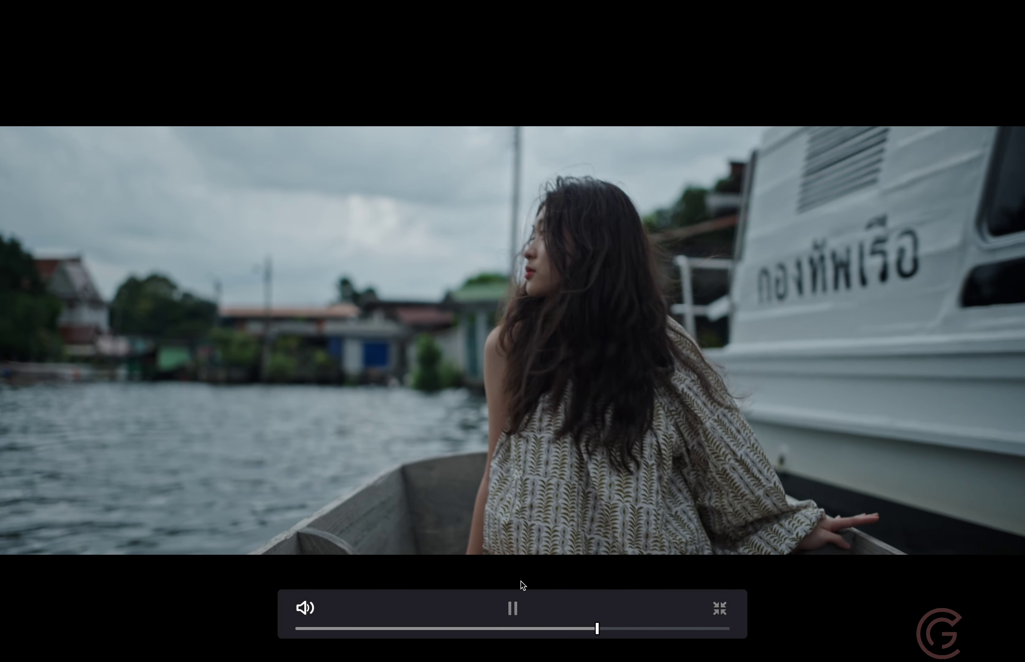
{"action": "key", "text": "space"}
{"action": "key", "text": "space"}
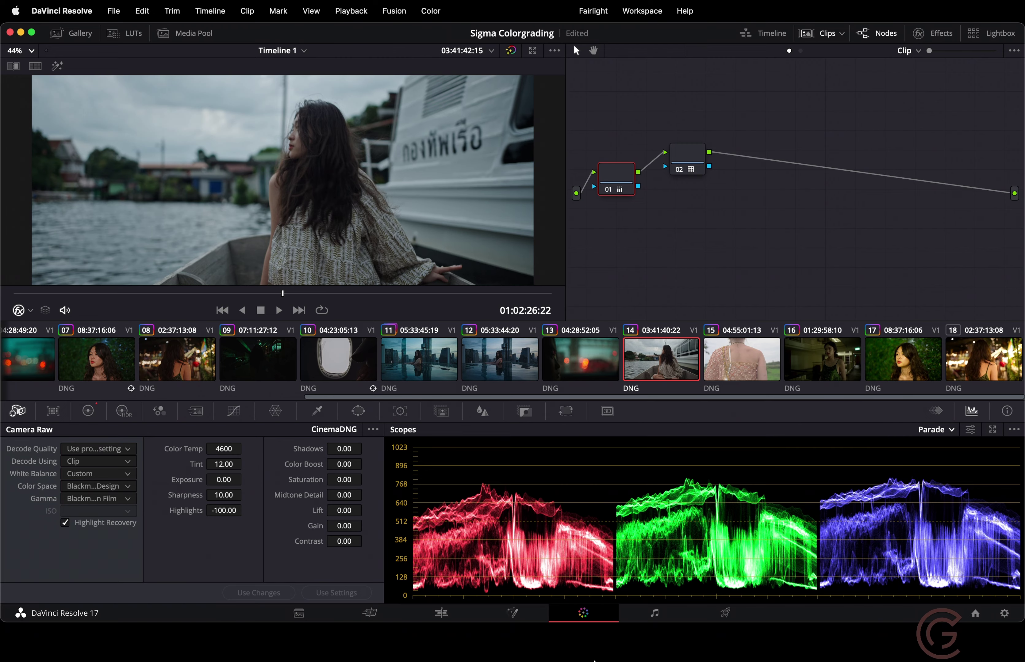
- Go to clip 15 and set its raw Color Space to P3 D60 and its Gamma to Linear
{"action": "key", "text": "Down"}
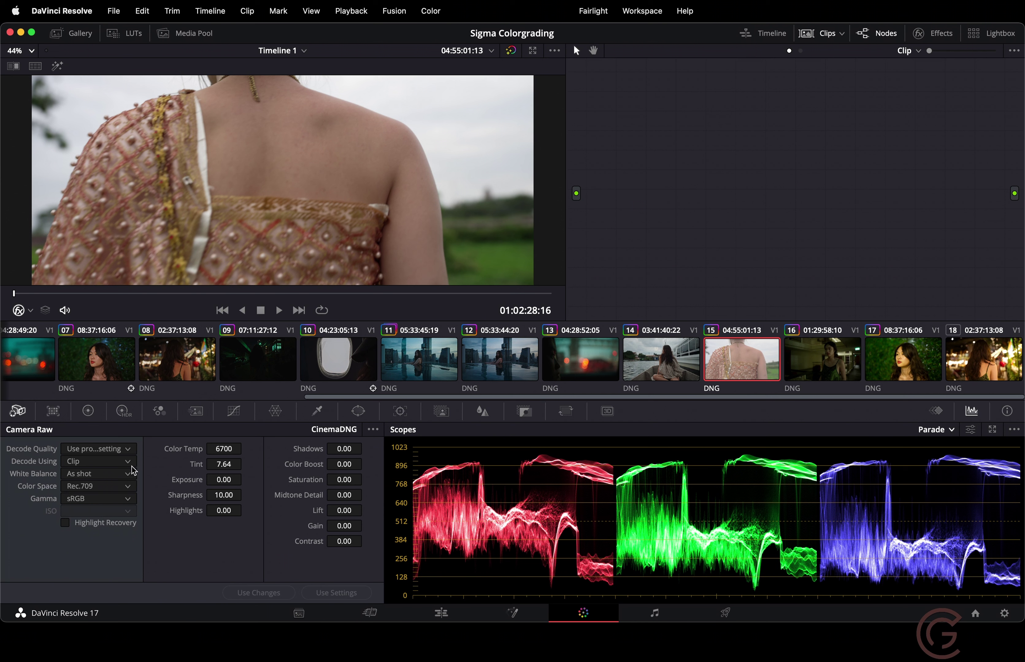
{"action": "left_click", "coordinate": [99, 485]}
{"action": "left_click", "coordinate": [96, 493]}
{"action": "left_click", "coordinate": [98, 486]}
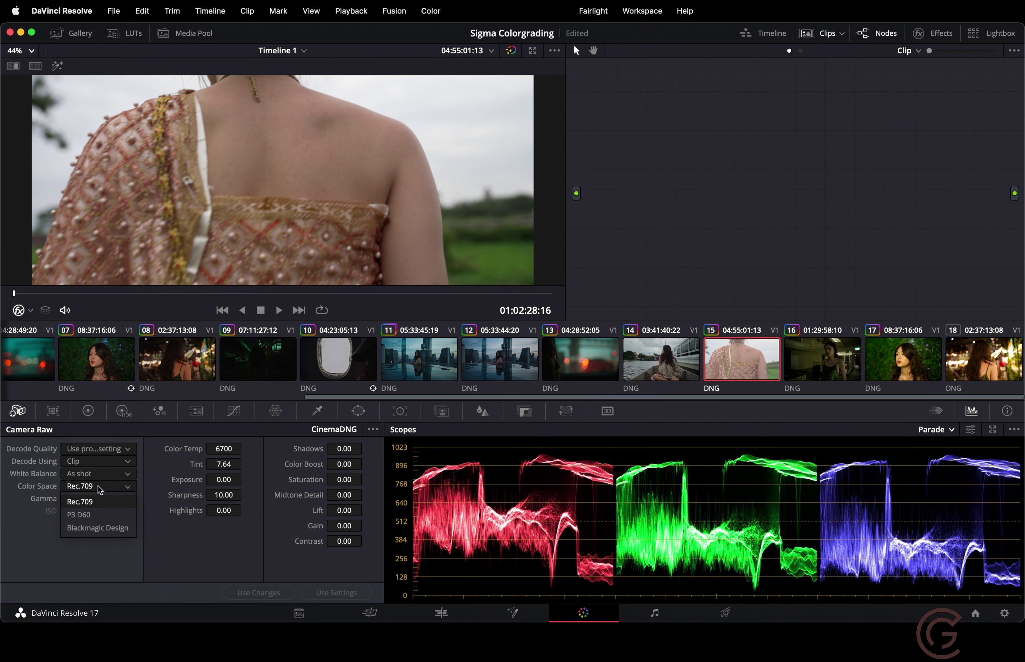
{"action": "left_click", "coordinate": [99, 515]}
{"action": "left_click", "coordinate": [76, 498]}
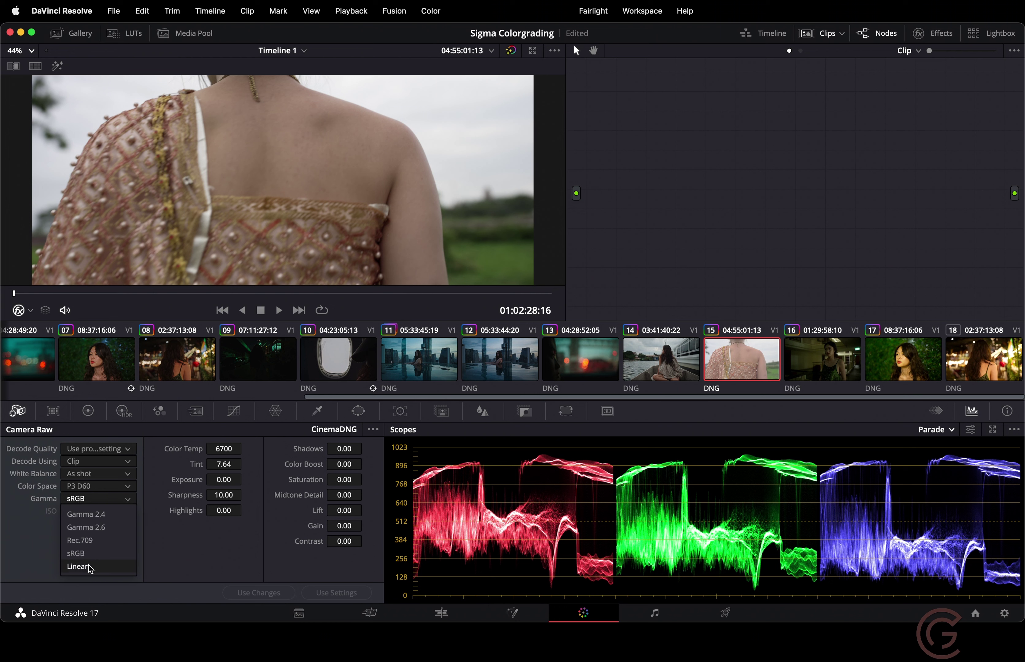
{"action": "left_click", "coordinate": [79, 566]}
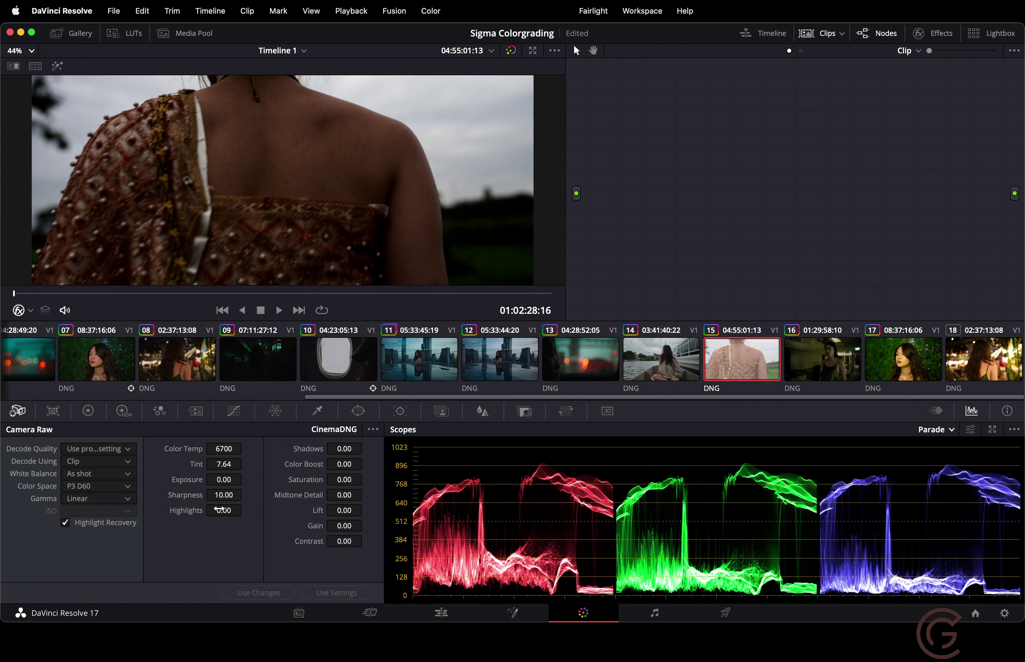
- Set the raw Highlights of clip 15 to -100 with Highlight Recovery enabled
{"action": "left_click", "coordinate": [229, 512]}
{"action": "type", "text": "-100"}
{"action": "key", "text": "Return"}
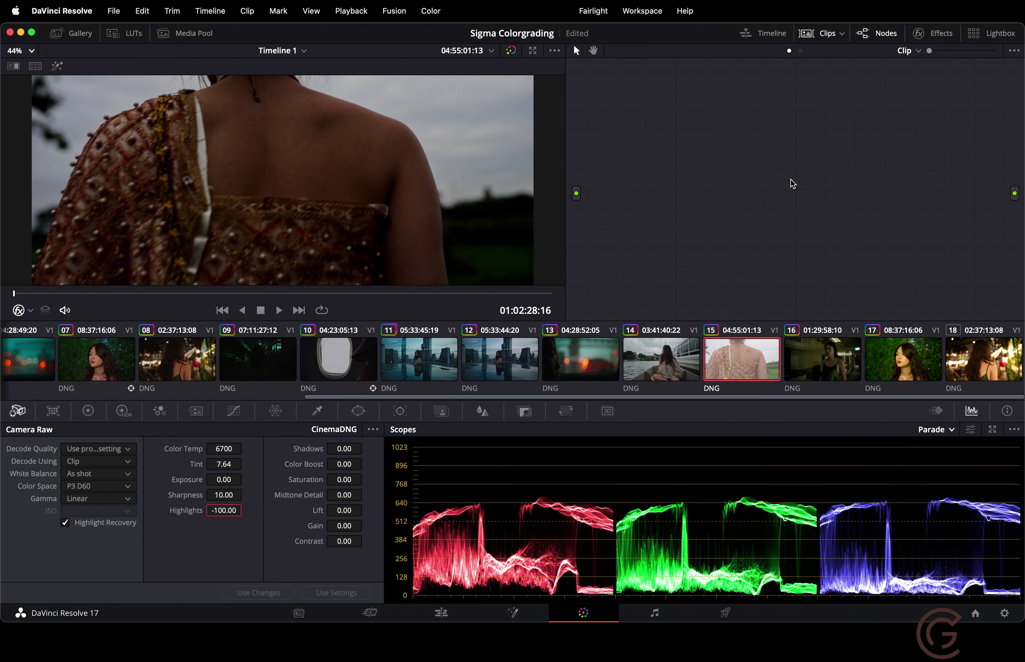
- Create serial nodes 01 and 02 for clip 15 and apply a Color Space Transform to node 02
{"action": "key", "text": "alt+s"}
{"action": "left_click", "coordinate": [750, 148]}
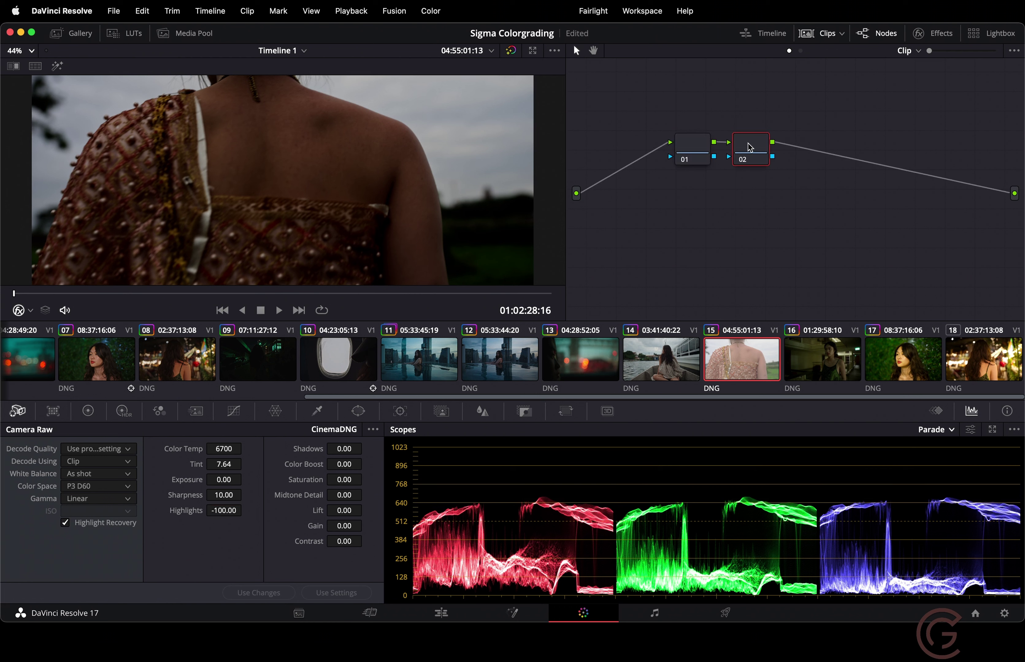
{"action": "left_click", "coordinate": [918, 33]}
{"action": "left_click_drag", "start_coordinate": [888, 143], "coordinate": [728, 149]}
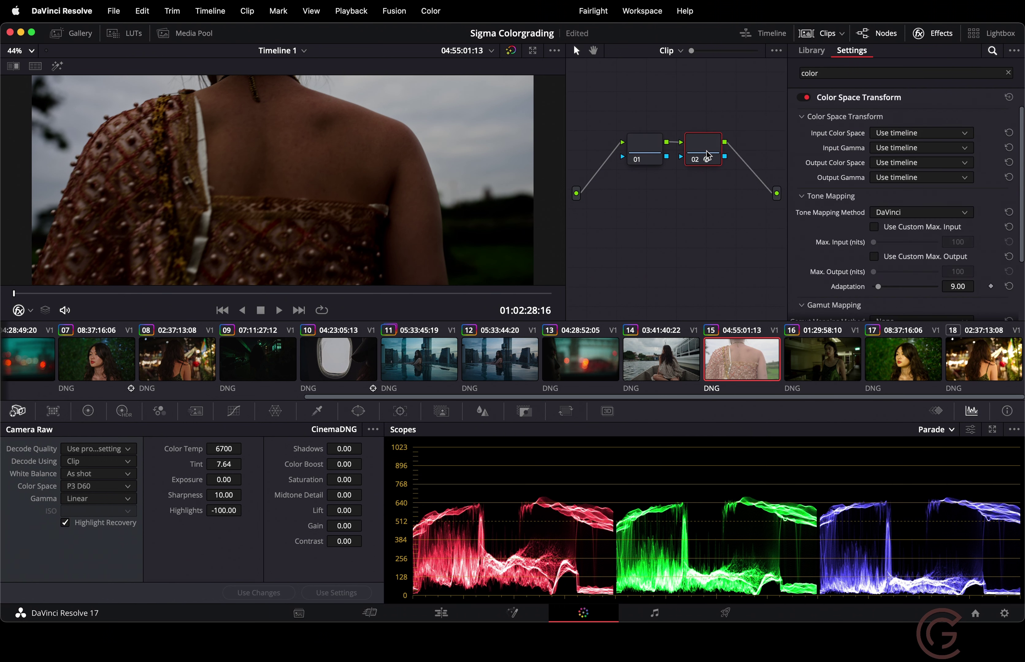
- Set node 02's Color Space Transform input color space to P3-DCI and its input gamma to Linear
{"action": "left_click", "coordinate": [888, 135]}
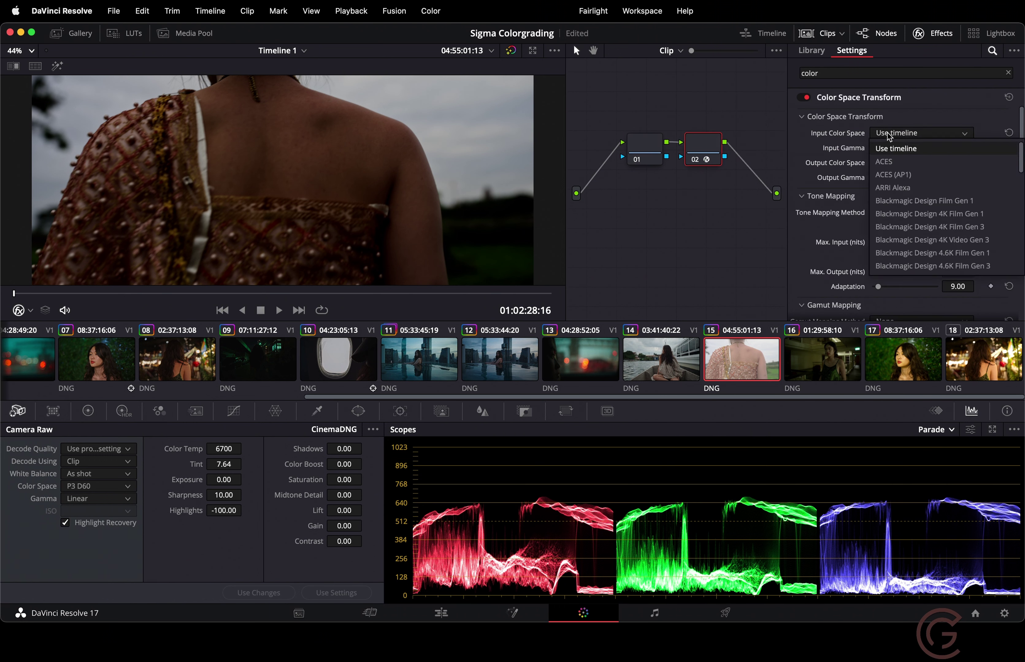
{"action": "scroll", "coordinate": [891, 215], "scroll_direction": "down", "scroll_amount": 10}
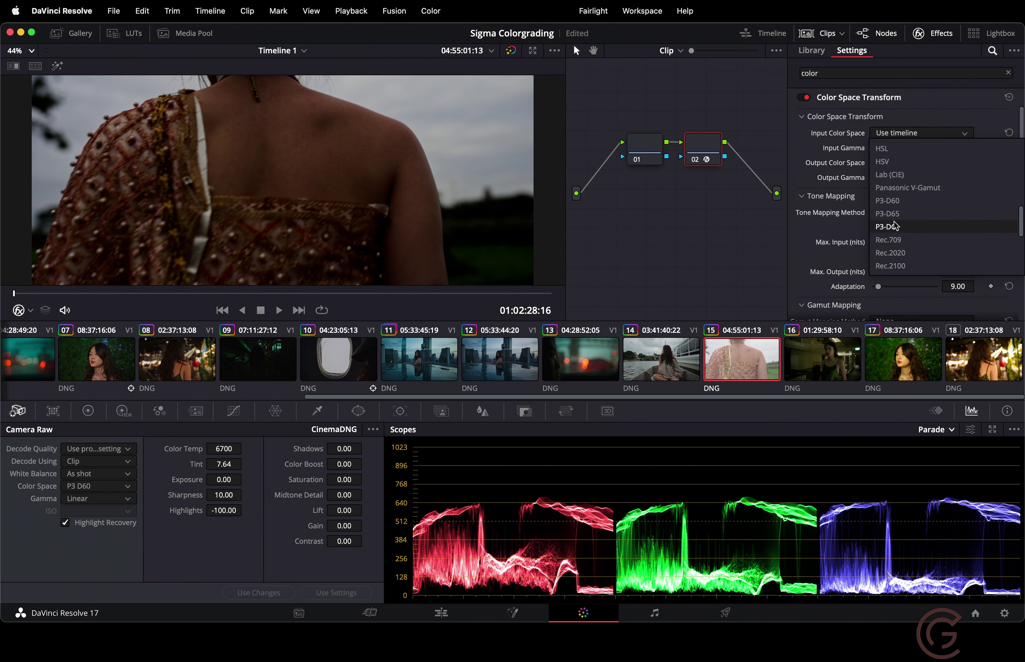
{"action": "left_click", "coordinate": [897, 227]}
{"action": "left_click", "coordinate": [891, 148]}
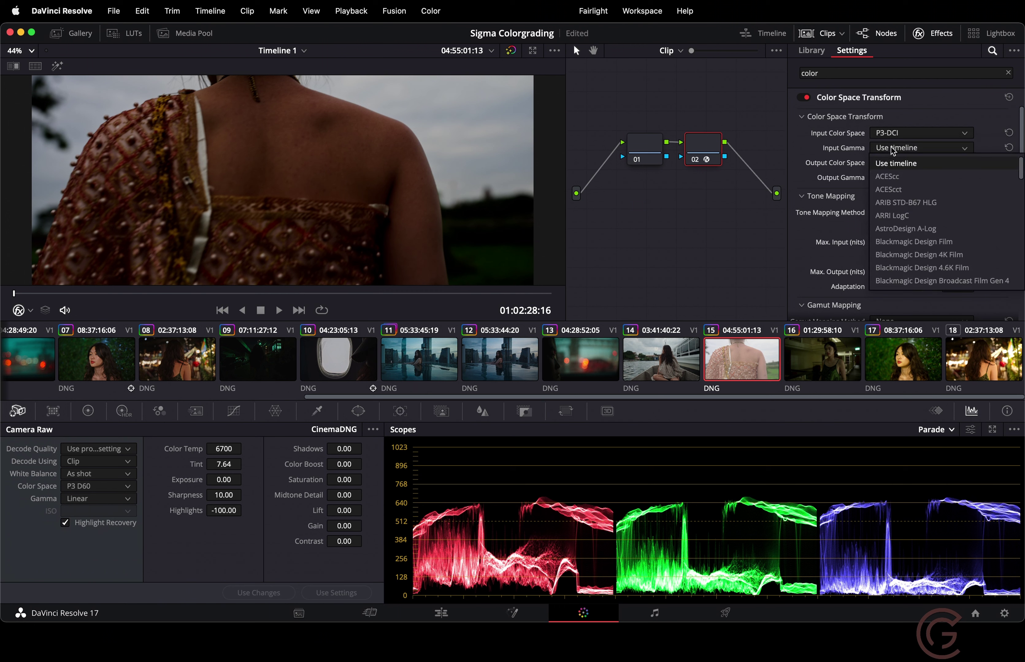
{"action": "scroll", "coordinate": [890, 149], "scroll_direction": "down", "scroll_amount": 5}
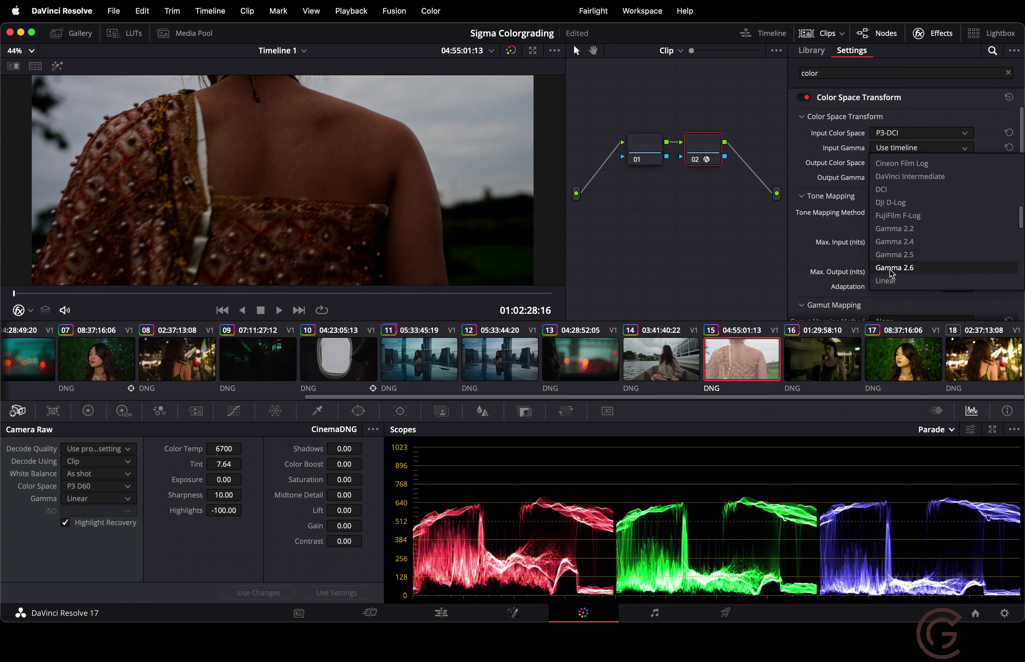
{"action": "left_click", "coordinate": [891, 280]}
- Set node 02's Color Space Transform output color space to DaVinci Wide Gamut and its output gamma to DaVinci Intermediate
{"action": "left_click", "coordinate": [887, 163]}
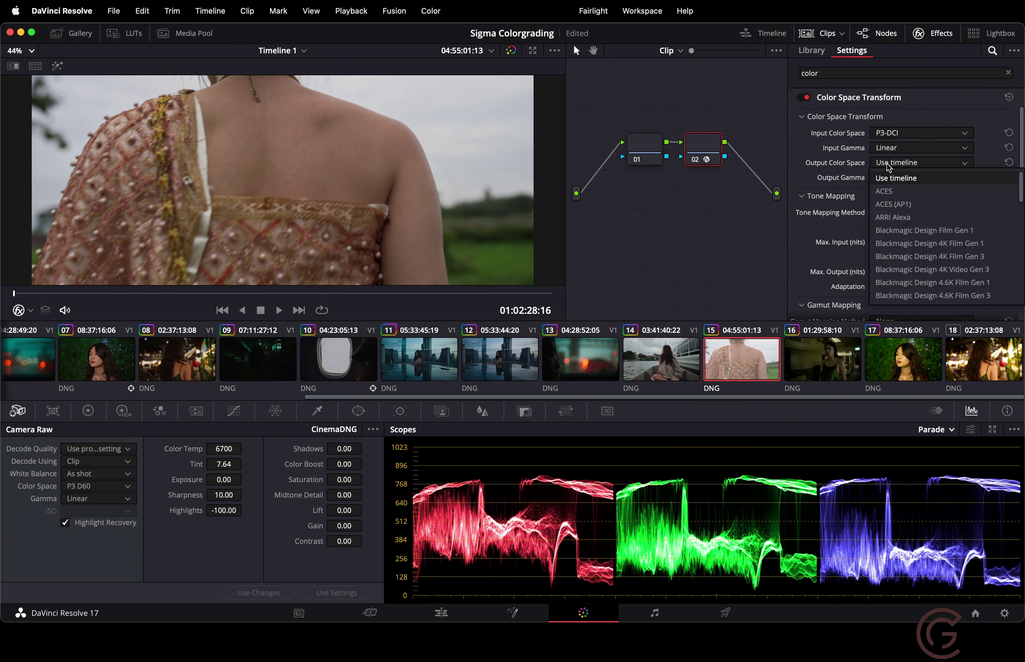
{"action": "scroll", "coordinate": [910, 301], "scroll_direction": "down", "scroll_amount": 5}
{"action": "left_click", "coordinate": [910, 301]}
{"action": "left_click", "coordinate": [898, 177]}
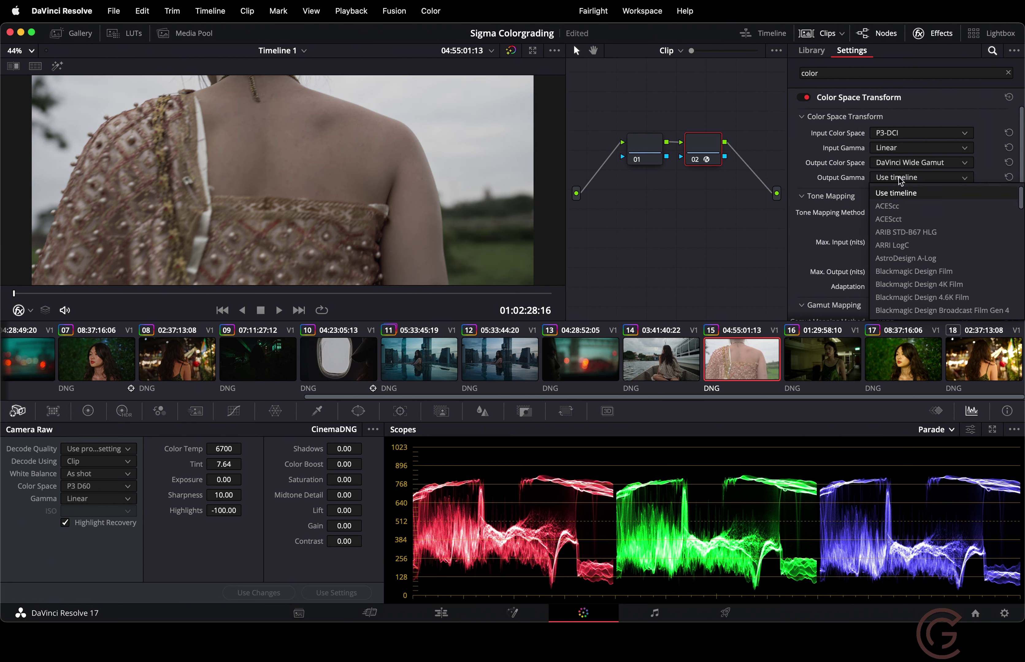
{"action": "scroll", "coordinate": [911, 280], "scroll_direction": "down", "scroll_amount": 5}
{"action": "left_click", "coordinate": [915, 310]}
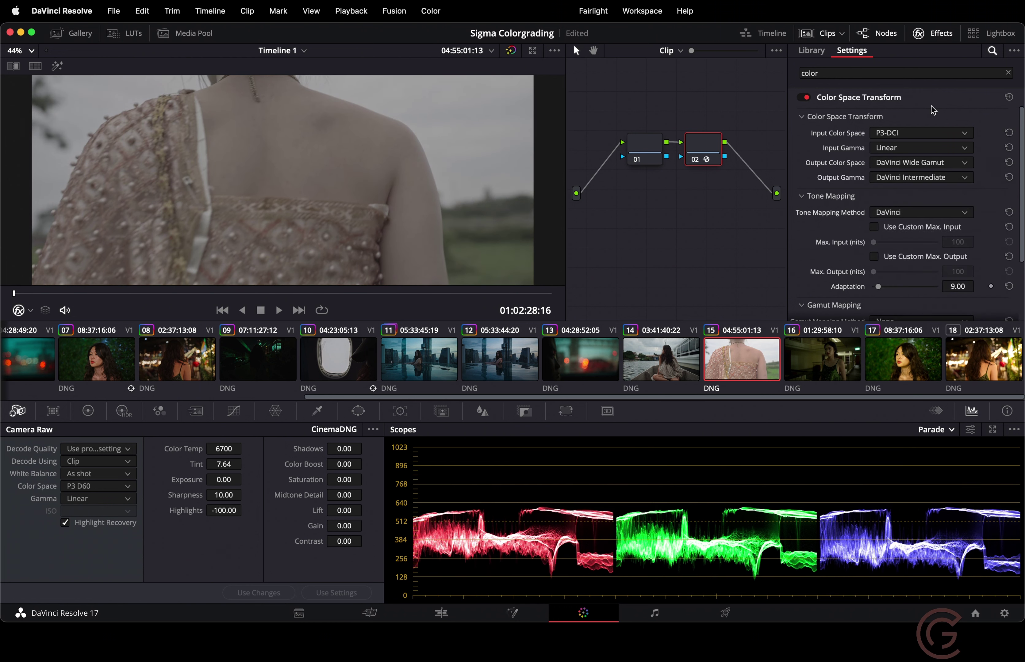
- Add serial nodes 03 and 04 after node 02
{"action": "left_click", "coordinate": [940, 34]}
{"action": "key", "text": "alt+s"}
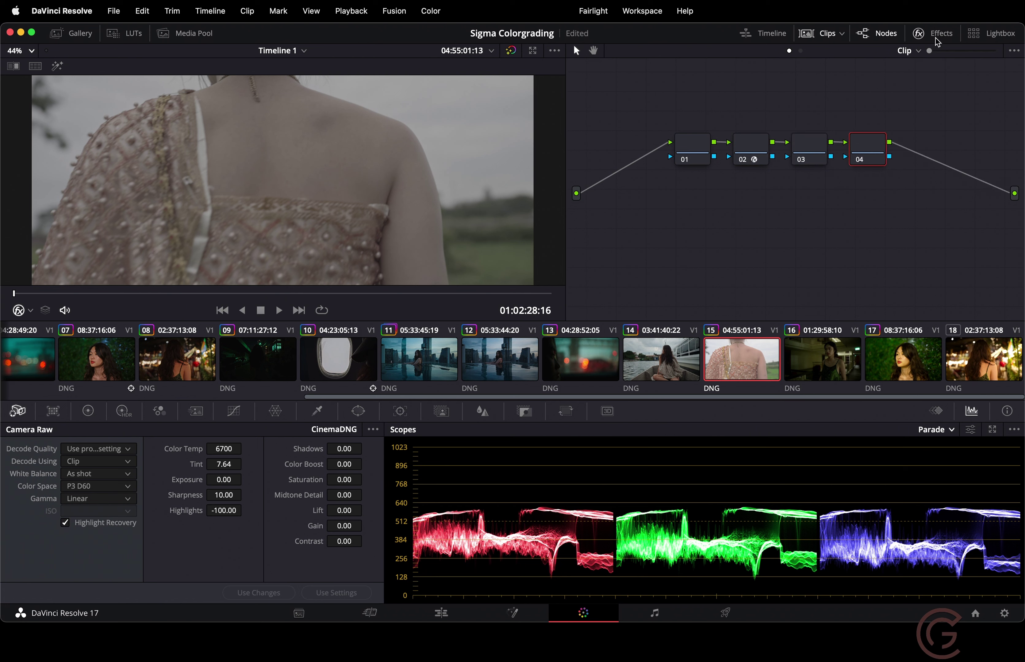
{"action": "left_click", "coordinate": [938, 37]}
{"action": "left_click_drag", "start_coordinate": [887, 144], "coordinate": [764, 210]}
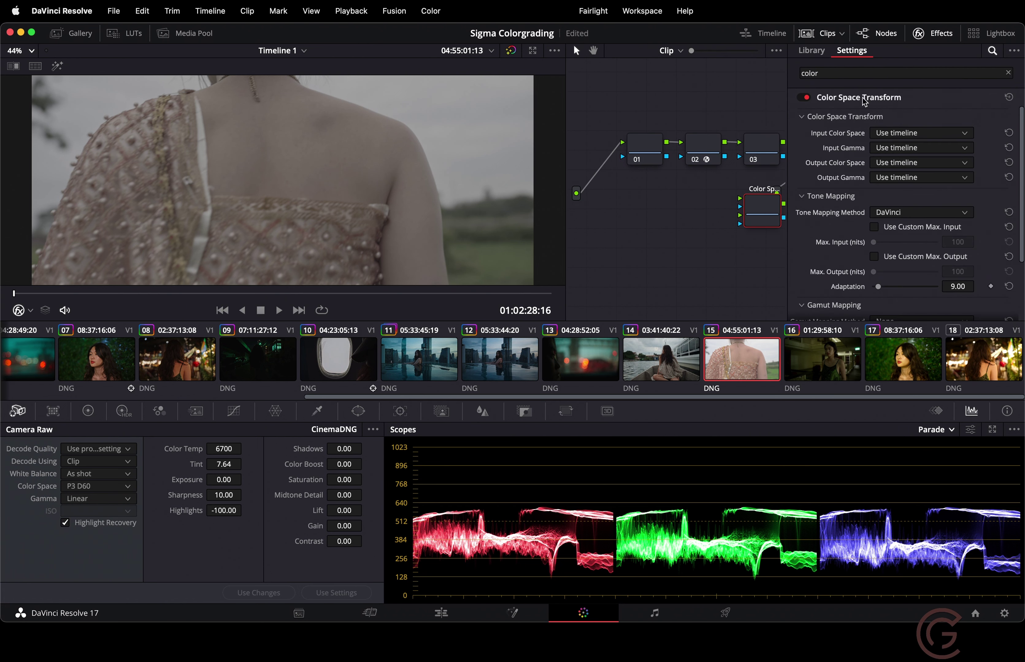
{"action": "left_click", "coordinate": [938, 35]}
{"action": "left_click_drag", "start_coordinate": [867, 146], "coordinate": [755, 223]}
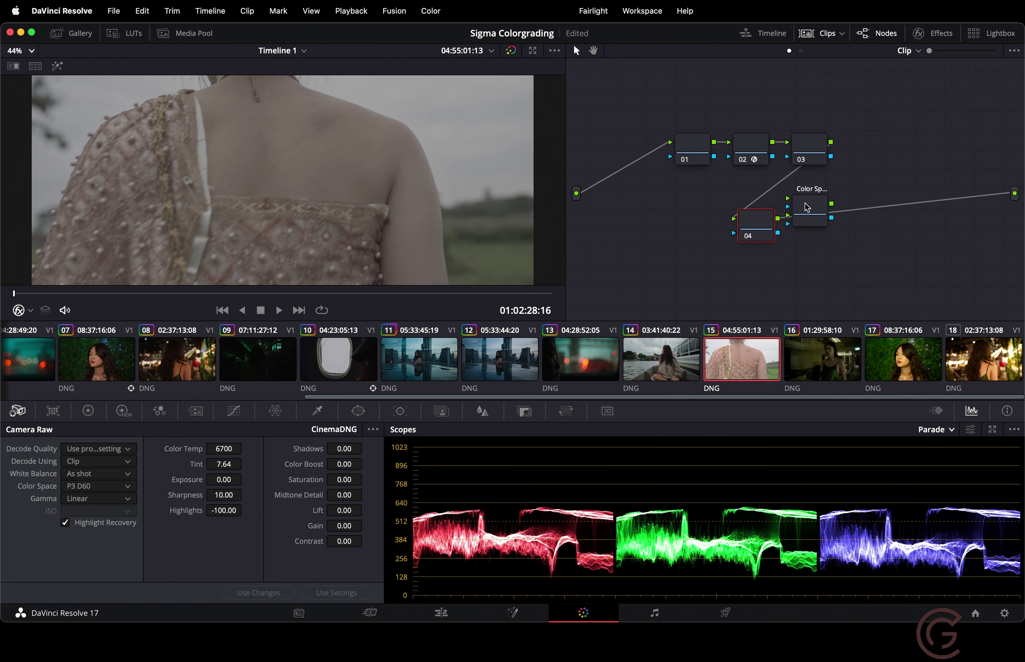
{"action": "key", "text": "Delete"}
- Apply a Color Space Transform to node 04 with input color space DaVinci Wide Gamut and input gamma DaVinci Intermediate
{"action": "left_click", "coordinate": [918, 33]}
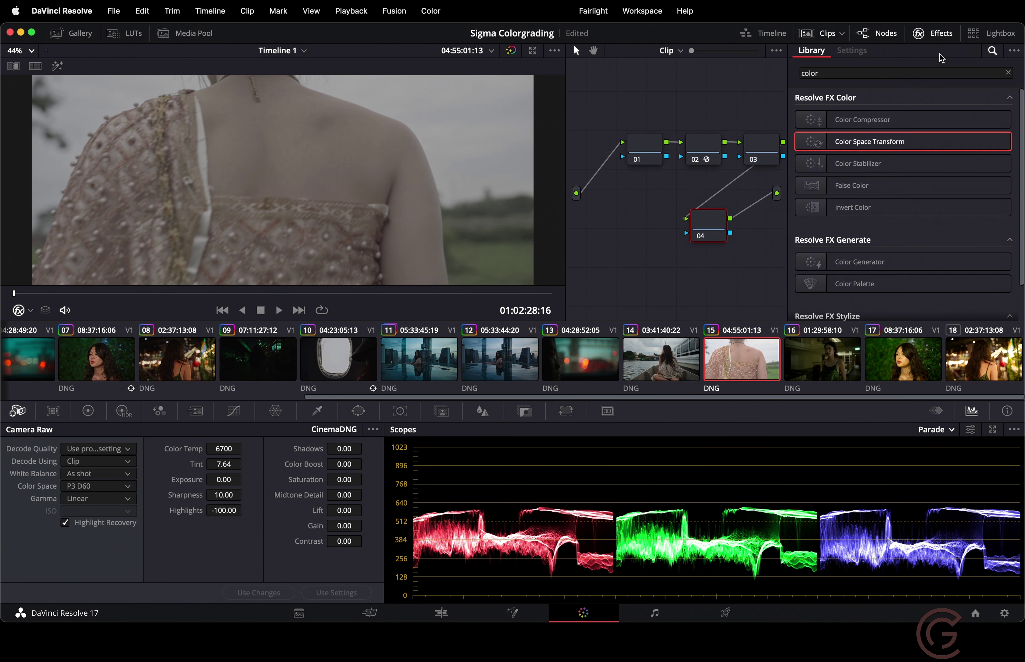
{"action": "left_click_drag", "start_coordinate": [912, 148], "coordinate": [710, 226]}
{"action": "left_click", "coordinate": [897, 132]}
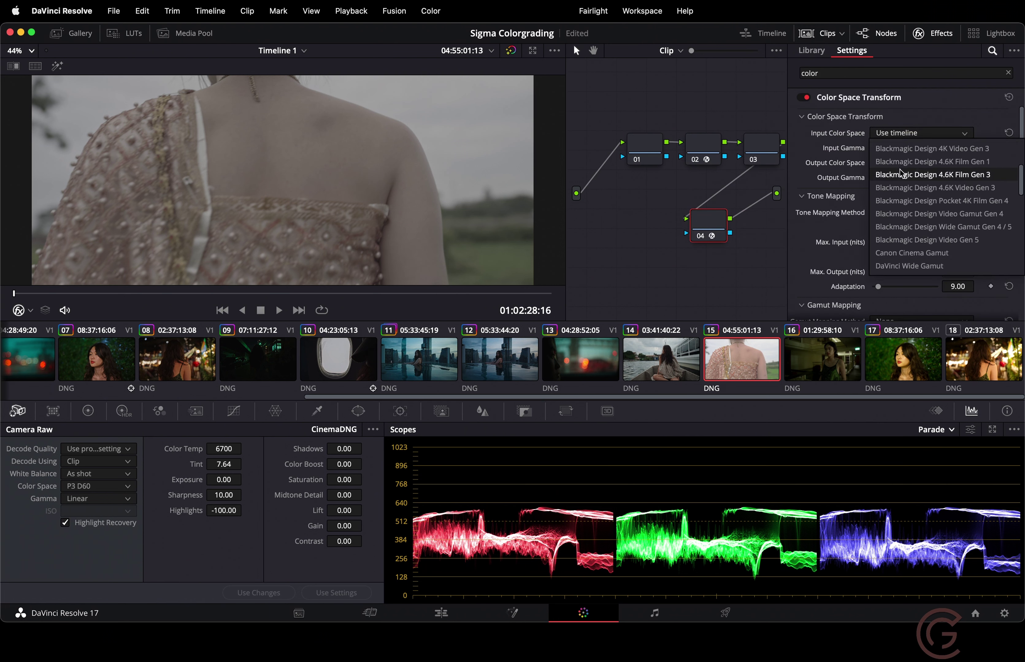
{"action": "left_click", "coordinate": [921, 264]}
{"action": "left_click", "coordinate": [888, 148]}
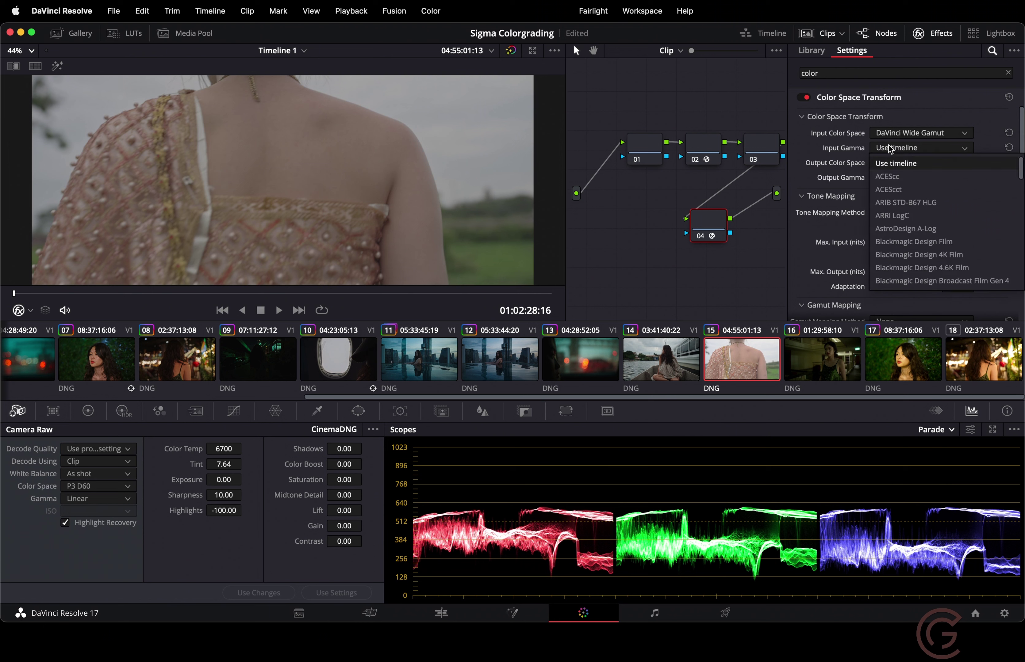
{"action": "scroll", "coordinate": [908, 210], "scroll_direction": "down", "scroll_amount": 5}
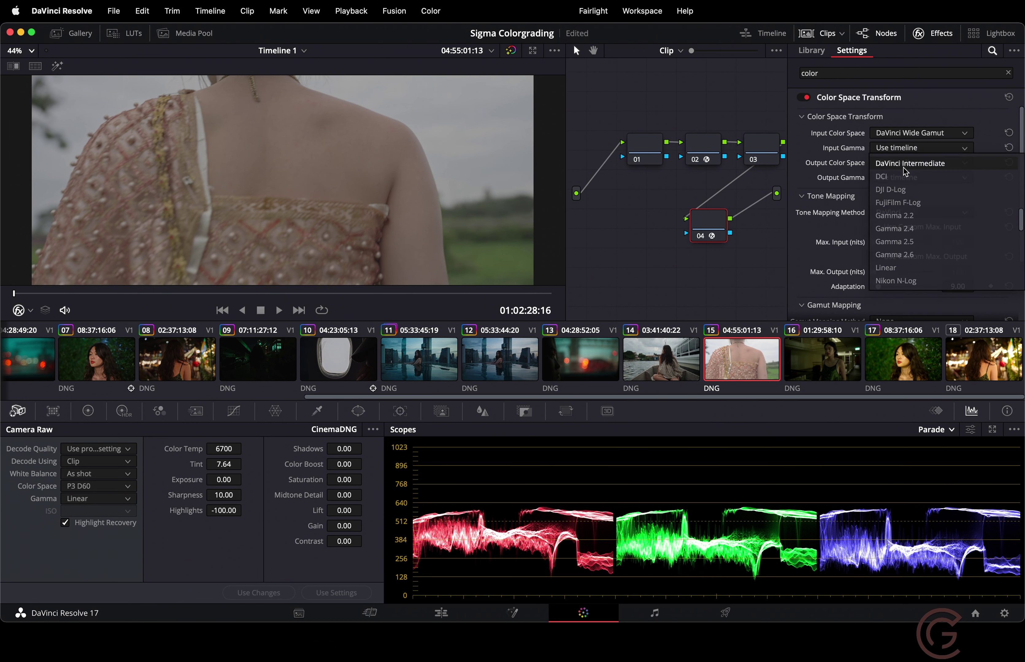
{"action": "left_click", "coordinate": [889, 164]}
- Set node 04's transform output to Rec.709 with Gamma 2.4, and line the node up after node 03
{"action": "left_click", "coordinate": [889, 163]}
{"action": "scroll", "coordinate": [891, 173], "scroll_direction": "down", "scroll_amount": 5}
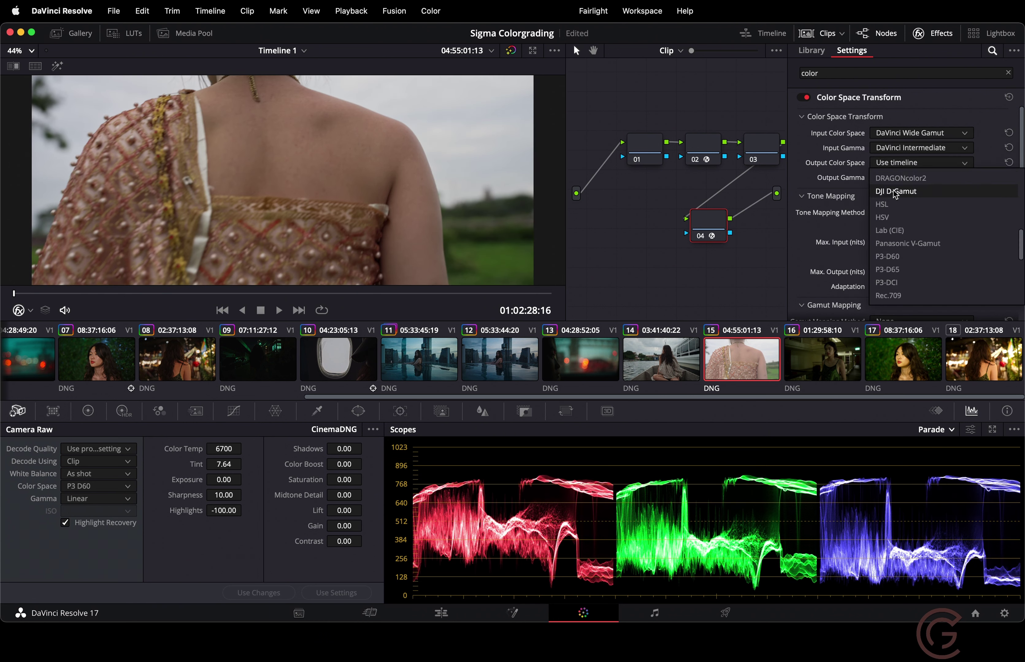
{"action": "left_click", "coordinate": [888, 292]}
{"action": "left_click", "coordinate": [894, 177]}
{"action": "scroll", "coordinate": [906, 297], "scroll_direction": "down", "scroll_amount": 10}
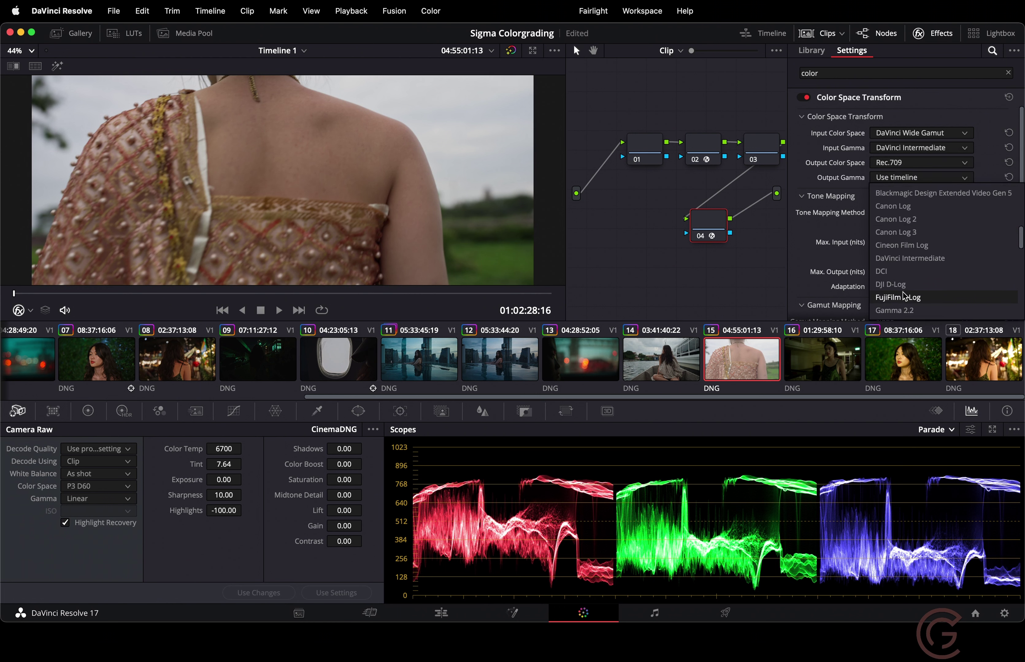
{"action": "left_click", "coordinate": [908, 298]}
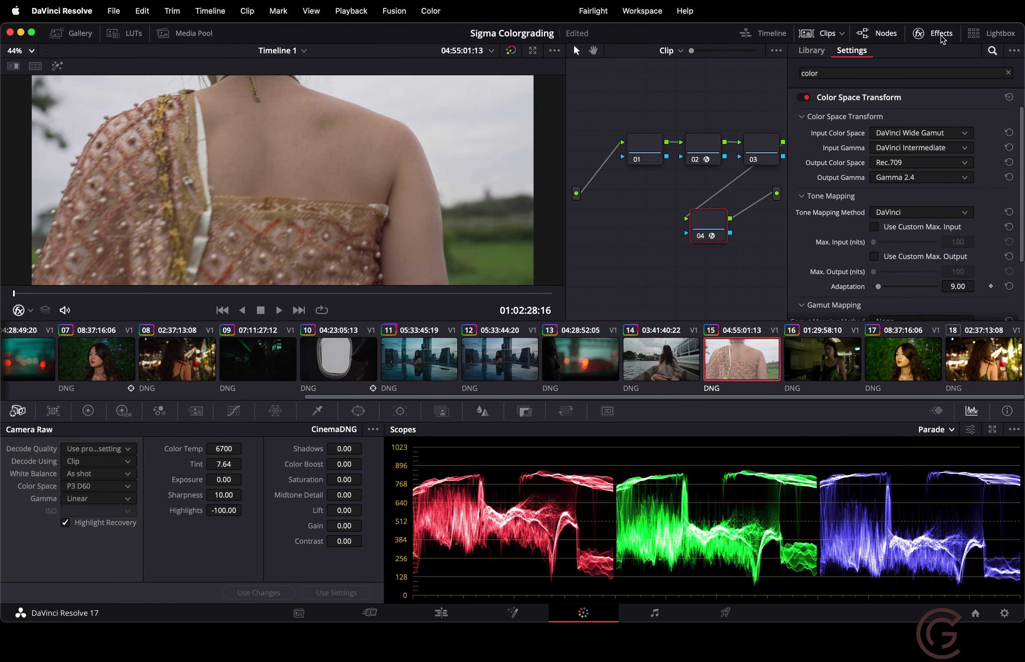
{"action": "left_click", "coordinate": [918, 33]}
{"action": "left_click_drag", "start_coordinate": [744, 224], "coordinate": [859, 153]}
- Lower the primary Gamma of node 01 to -0.07, judging on a frame in the middle of clip 15
{"action": "left_click", "coordinate": [690, 149]}
{"action": "left_click", "coordinate": [88, 411]}
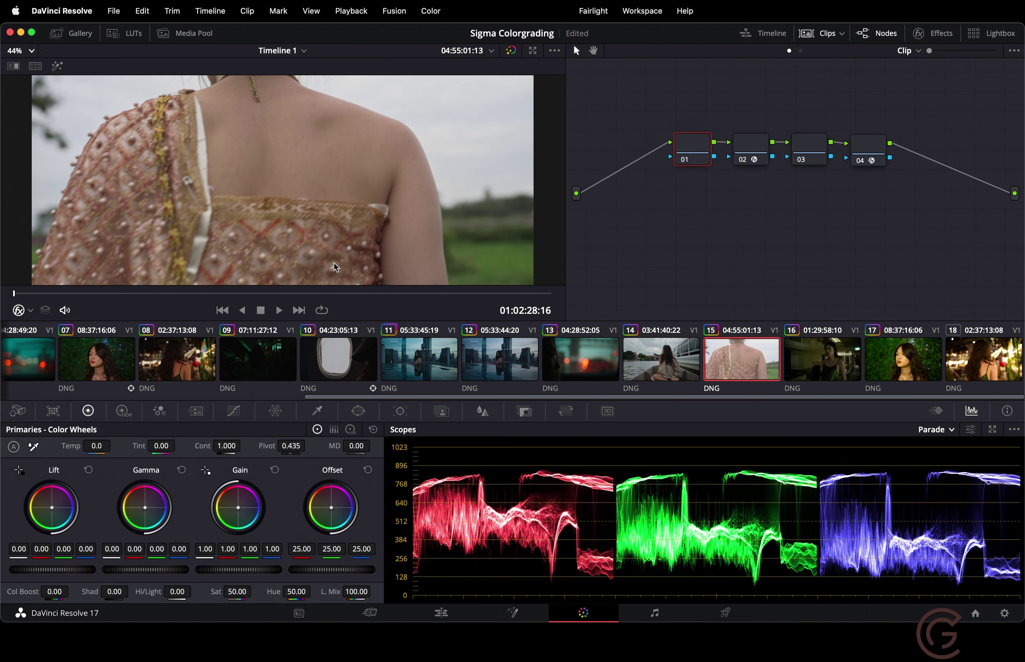
{"action": "left_click_drag", "start_coordinate": [272, 293], "coordinate": [296, 307]}
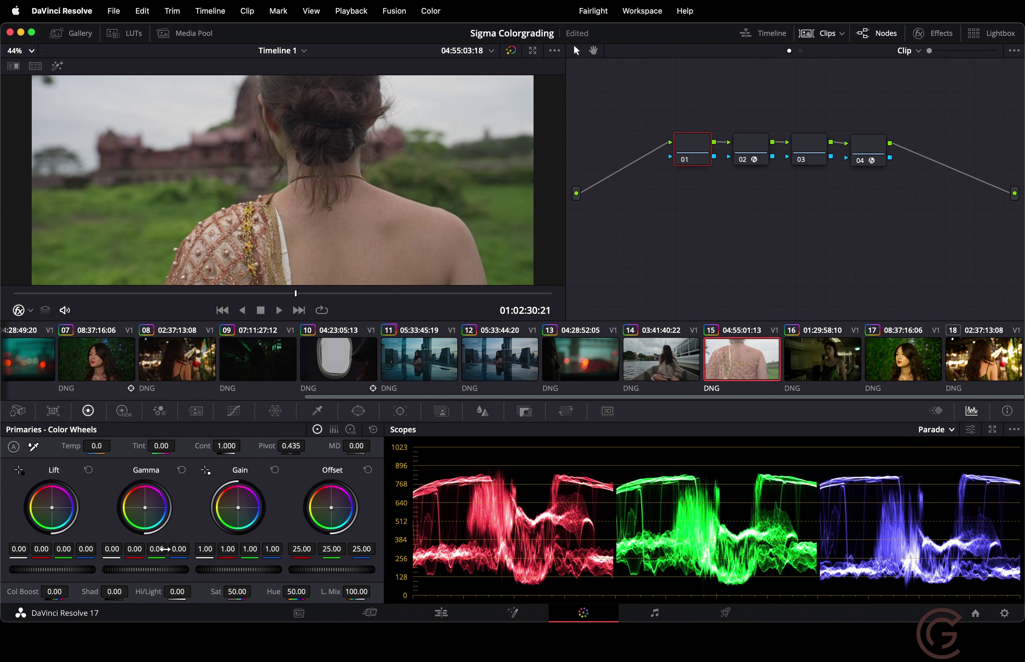
{"action": "left_click_drag", "start_coordinate": [170, 570], "coordinate": [85, 578]}
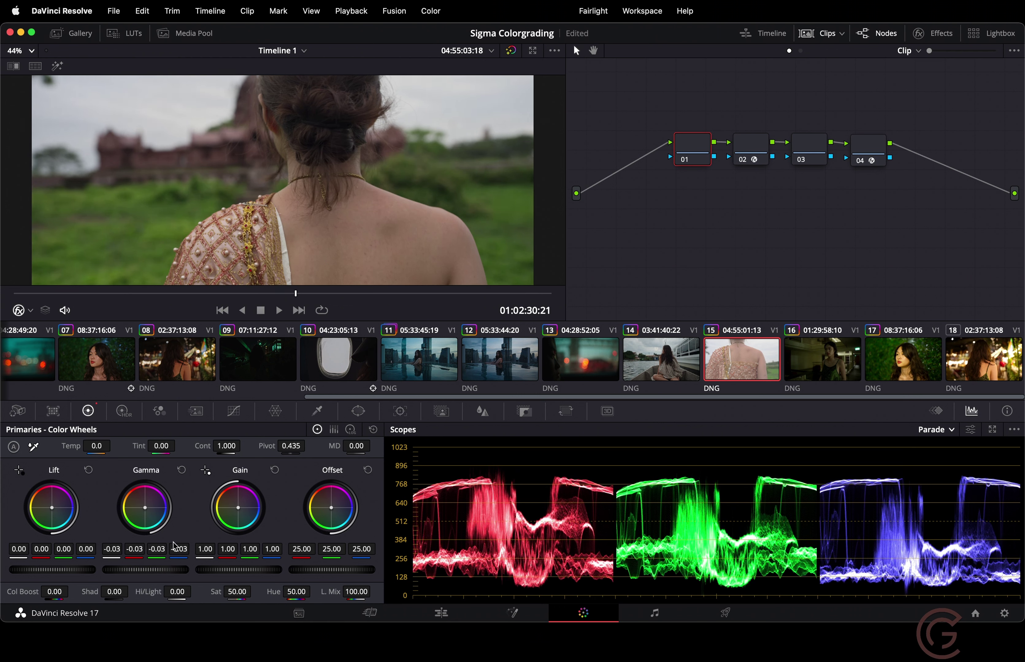
{"action": "left_click_drag", "start_coordinate": [134, 570], "coordinate": [33, 578]}
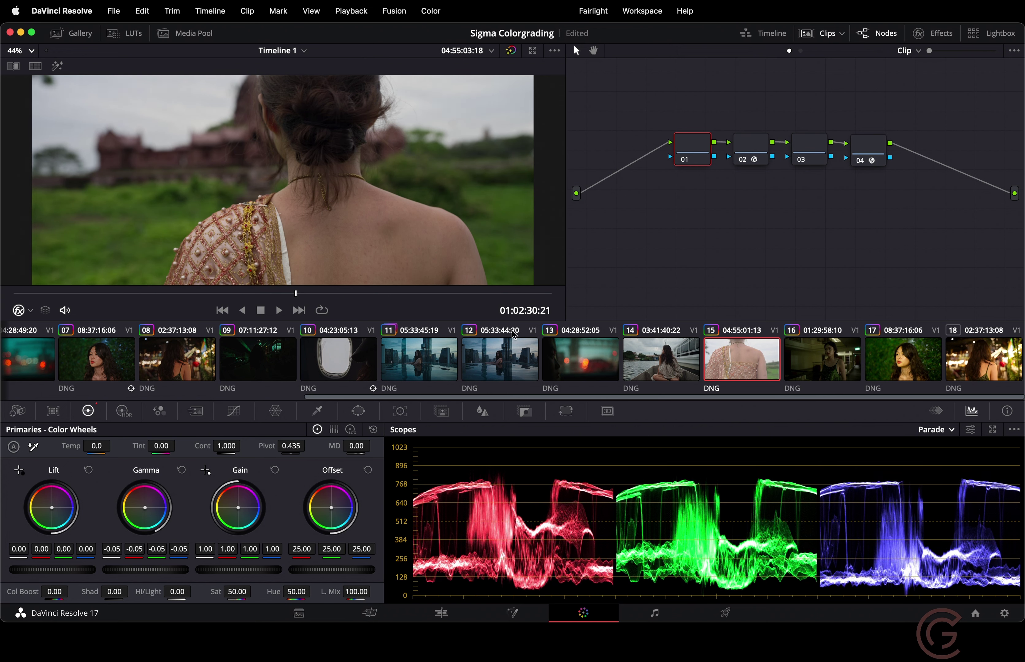
{"action": "left_click_drag", "start_coordinate": [486, 335], "coordinate": [517, 366]}
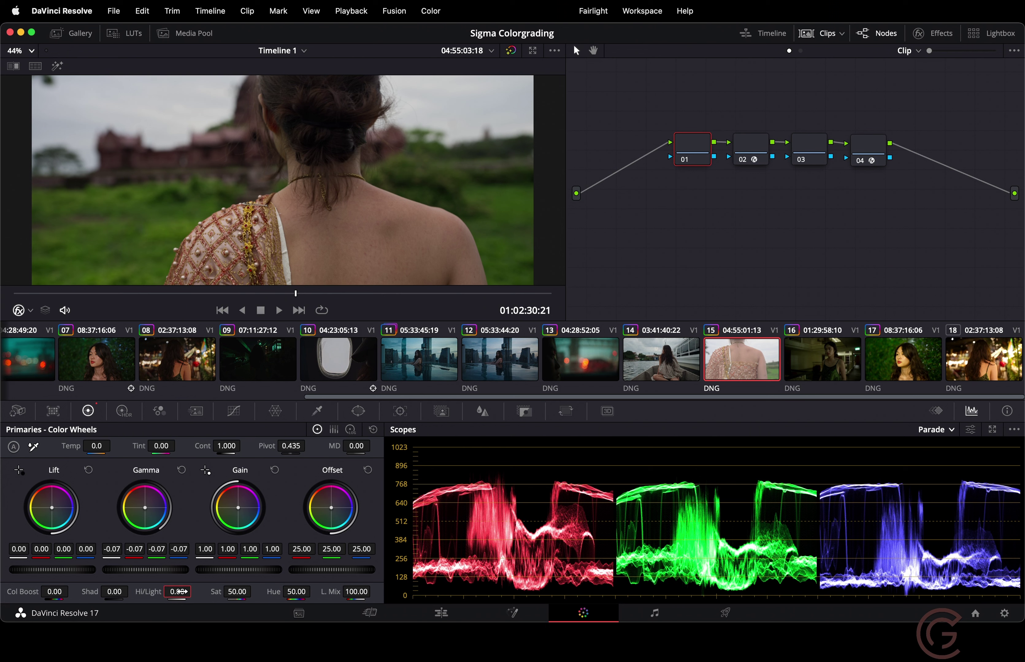
- Set node 01's primary Highlights to -30 and lower its Gain to 0.96
{"action": "left_click_drag", "start_coordinate": [179, 592], "coordinate": [164, 592]}
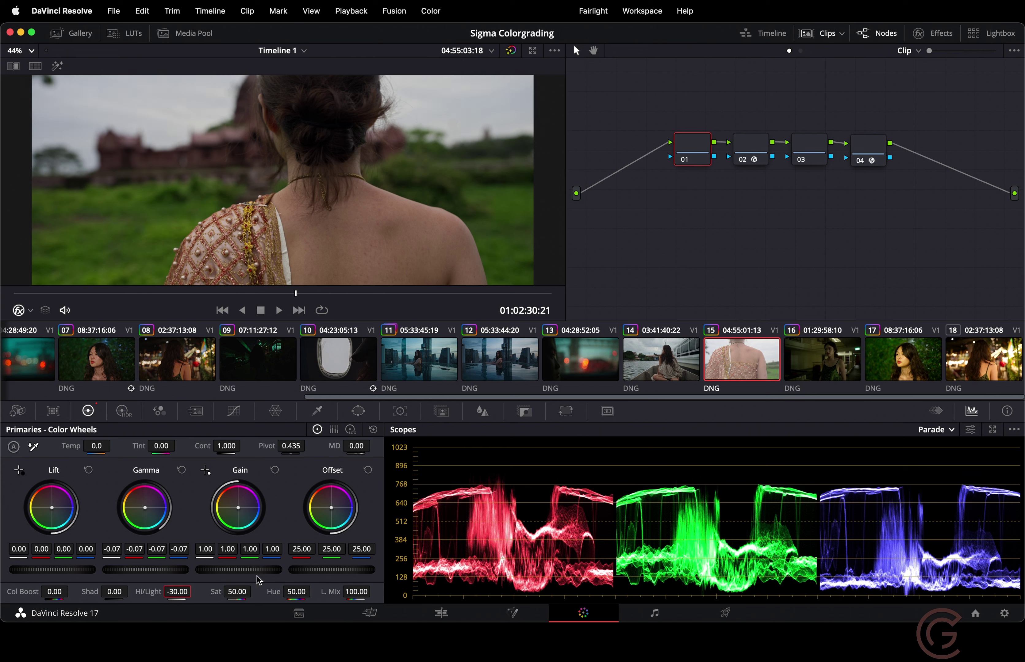
{"action": "mouse_move", "coordinate": [274, 571]}
{"action": "left_mouse_down"}
{"action": "mouse_move", "coordinate": [150, 577]}
{"action": "mouse_move", "coordinate": [260, 568]}
{"action": "left_mouse_up"}
{"action": "left_click_drag", "start_coordinate": [268, 569], "coordinate": [234, 569]}
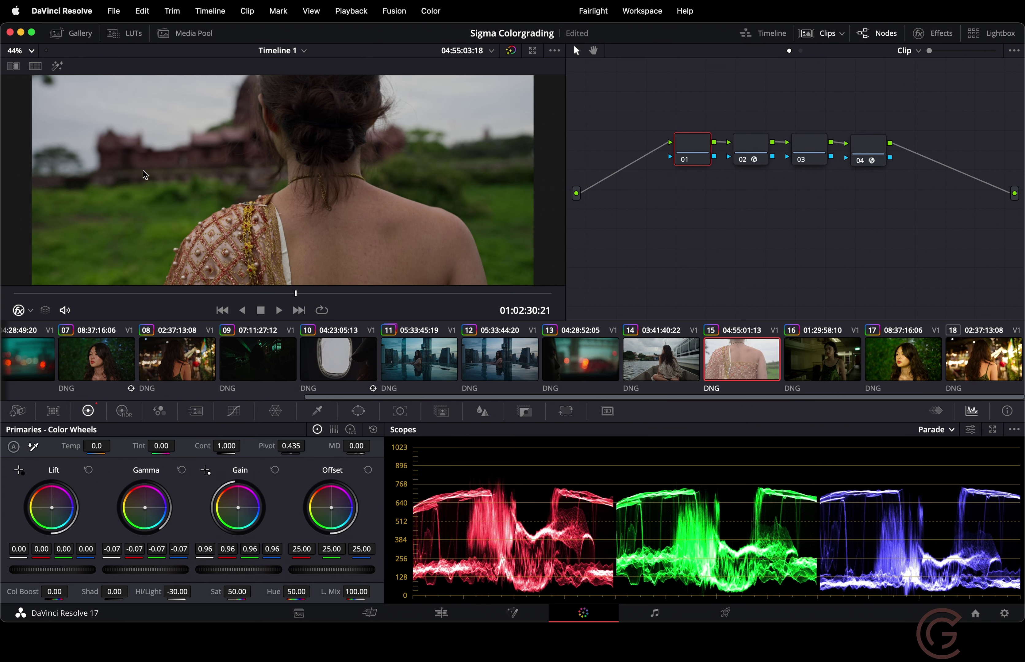
- Set node 01's primary Shadows to 10 and reduce Gain to 0.90, checking late and early frames of the clip
{"action": "left_click_drag", "start_coordinate": [295, 293], "coordinate": [507, 289]}
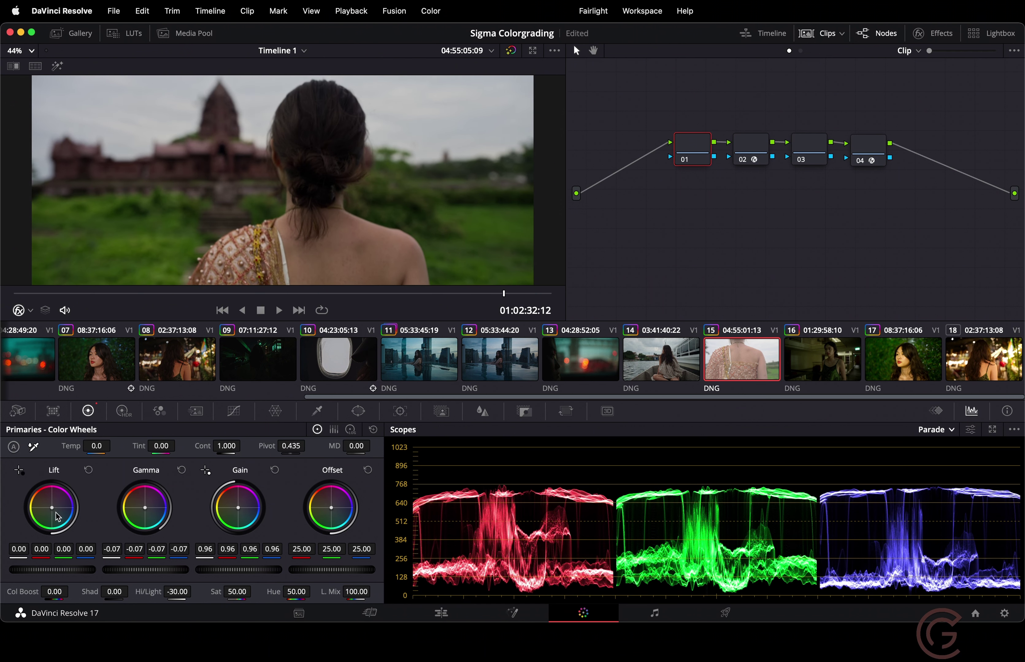
{"action": "left_click", "coordinate": [115, 592]}
{"action": "type", "text": "10"}
{"action": "key", "text": "Return"}
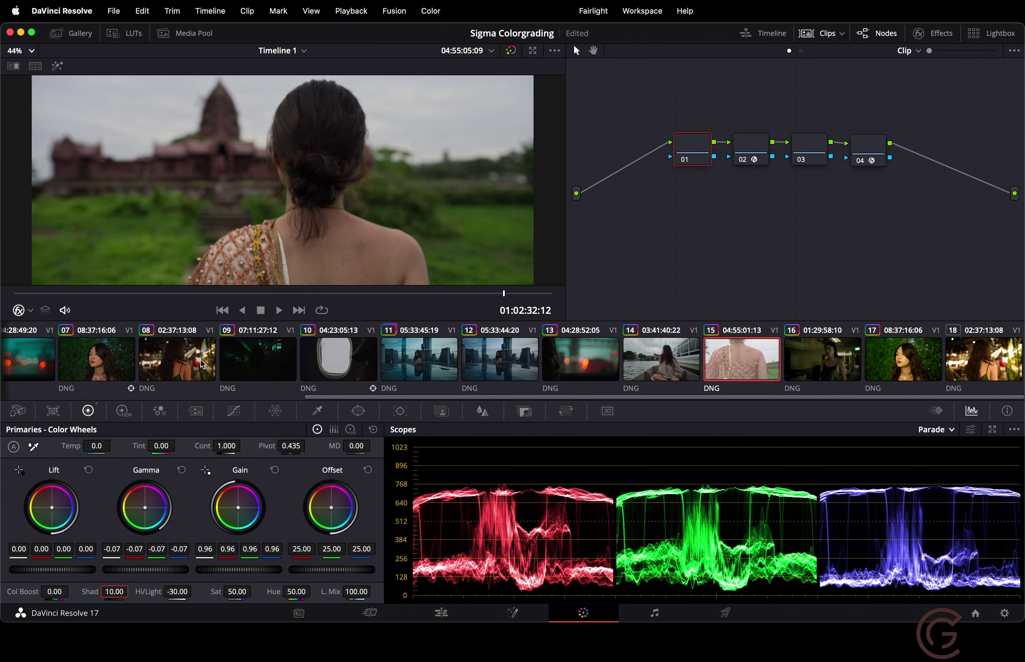
{"action": "mouse_move", "coordinate": [129, 298]}
{"action": "left_mouse_down"}
{"action": "mouse_move", "coordinate": [64, 297]}
{"action": "mouse_move", "coordinate": [121, 292]}
{"action": "left_mouse_up"}
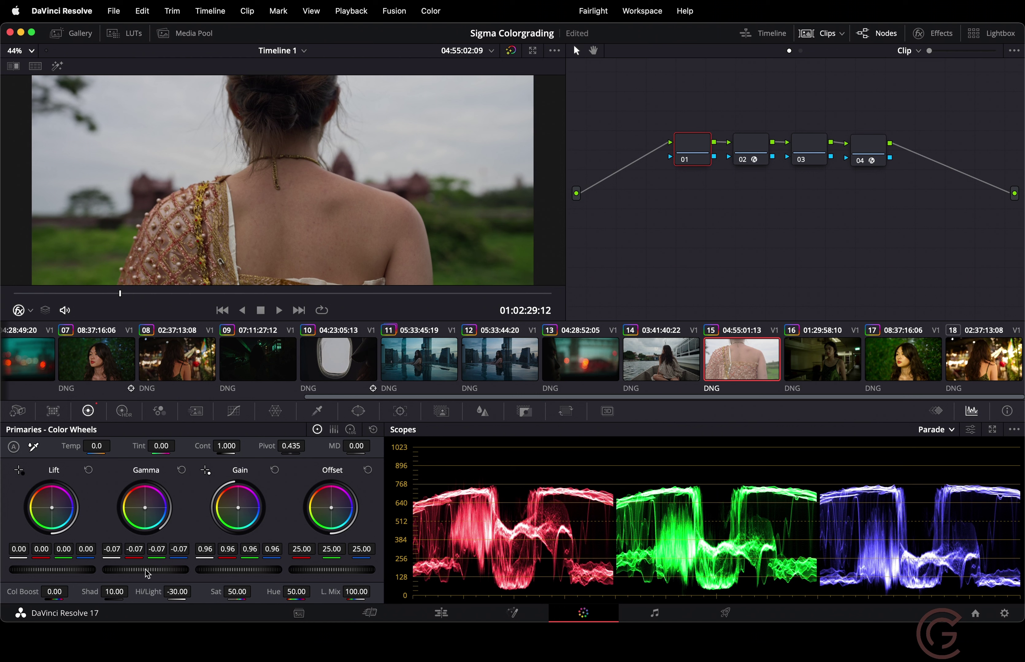
{"action": "left_click_drag", "start_coordinate": [222, 570], "coordinate": [166, 581]}
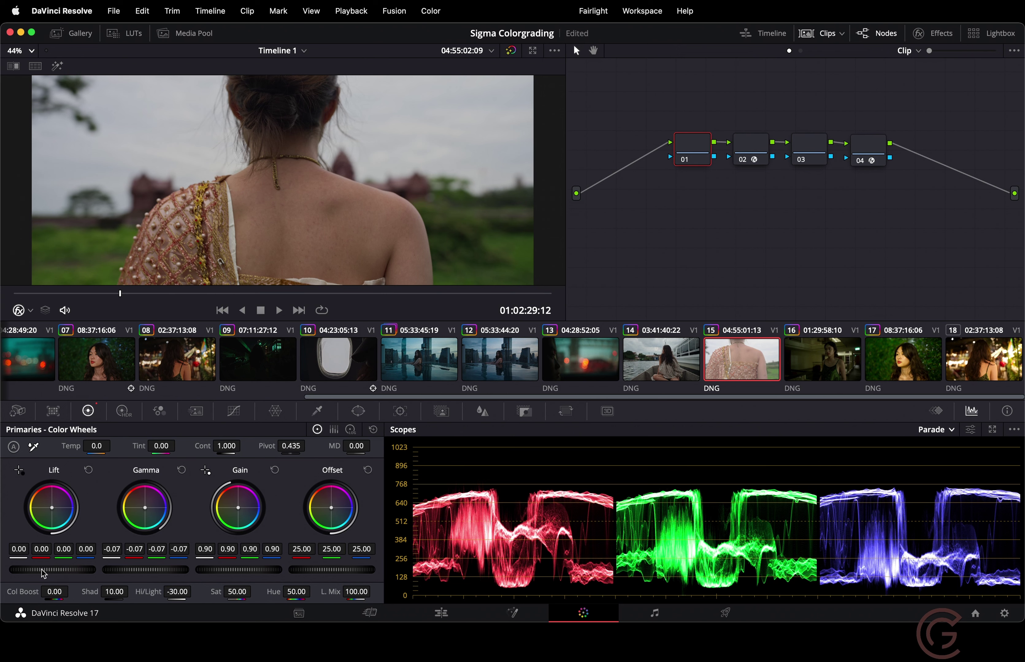
- Lower node 01's primary Gamma to -0.08 and review clip 15 full screen across several frames
{"action": "left_click_drag", "start_coordinate": [156, 573], "coordinate": [124, 576]}
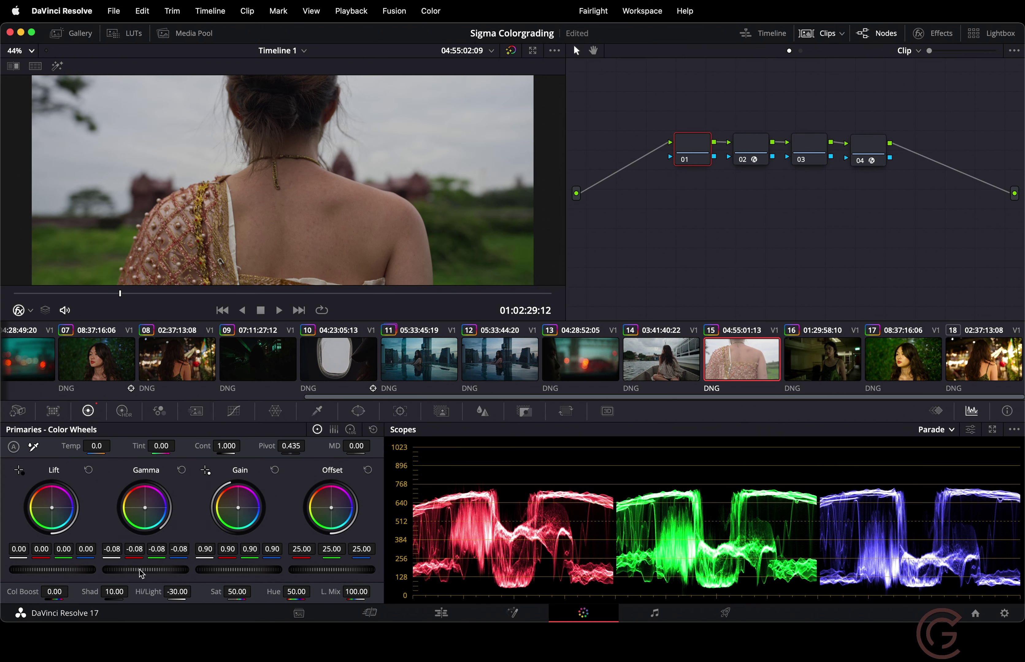
{"action": "left_click_drag", "start_coordinate": [152, 293], "coordinate": [233, 284]}
{"action": "key", "text": "super+f"}
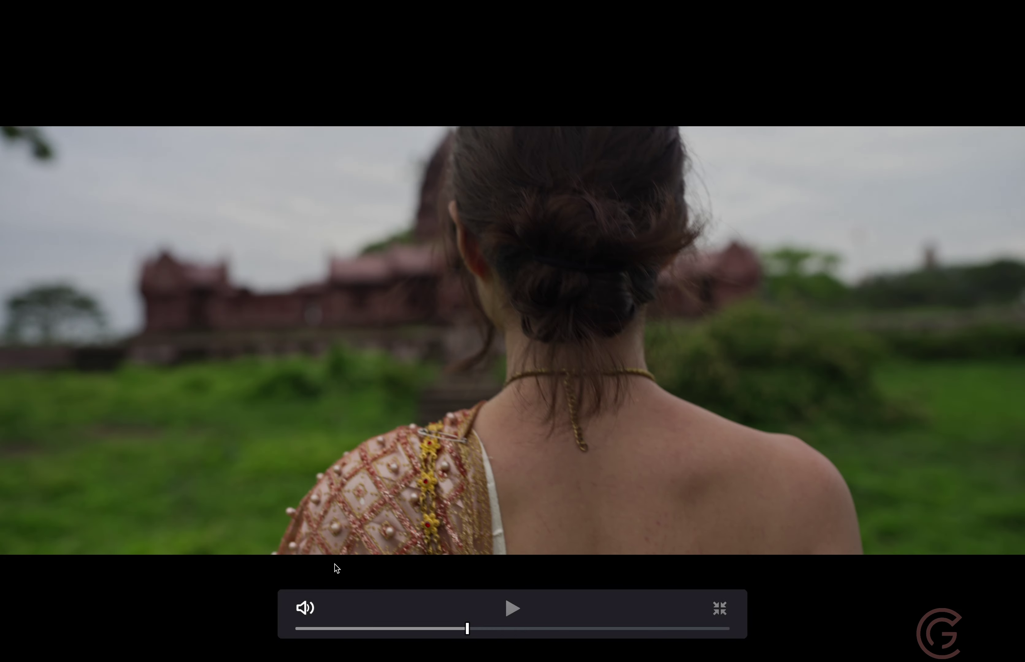
{"action": "left_click_drag", "start_coordinate": [352, 629], "coordinate": [679, 624]}
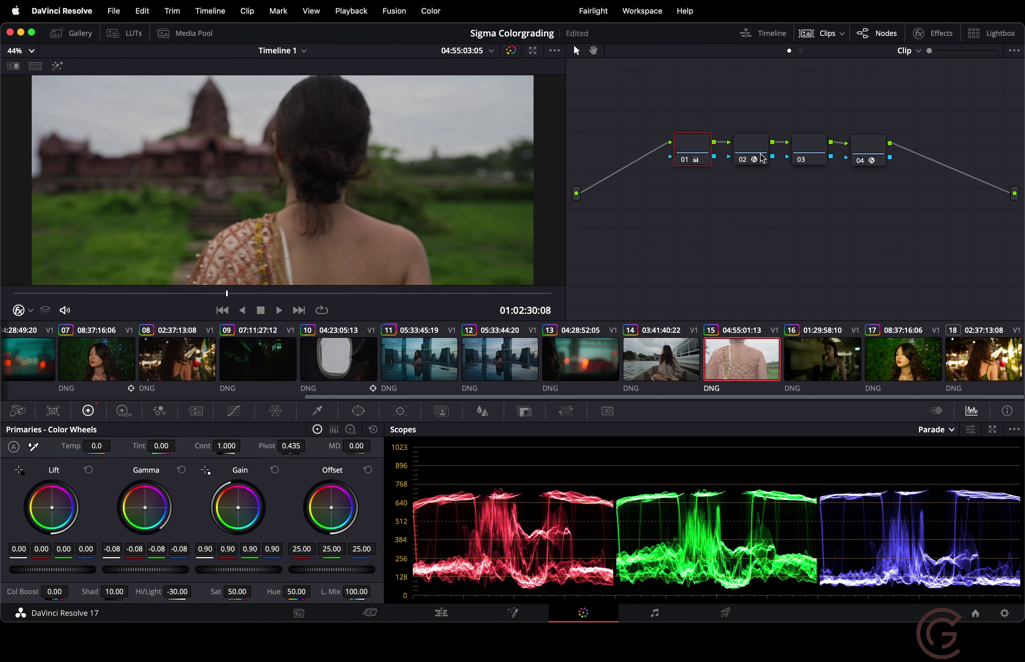
- On node 03, raise the Lum Vs Sat curve to a saturation of 1.06 at input luminance 0.48, checking other frames
{"action": "left_click", "coordinate": [810, 148]}
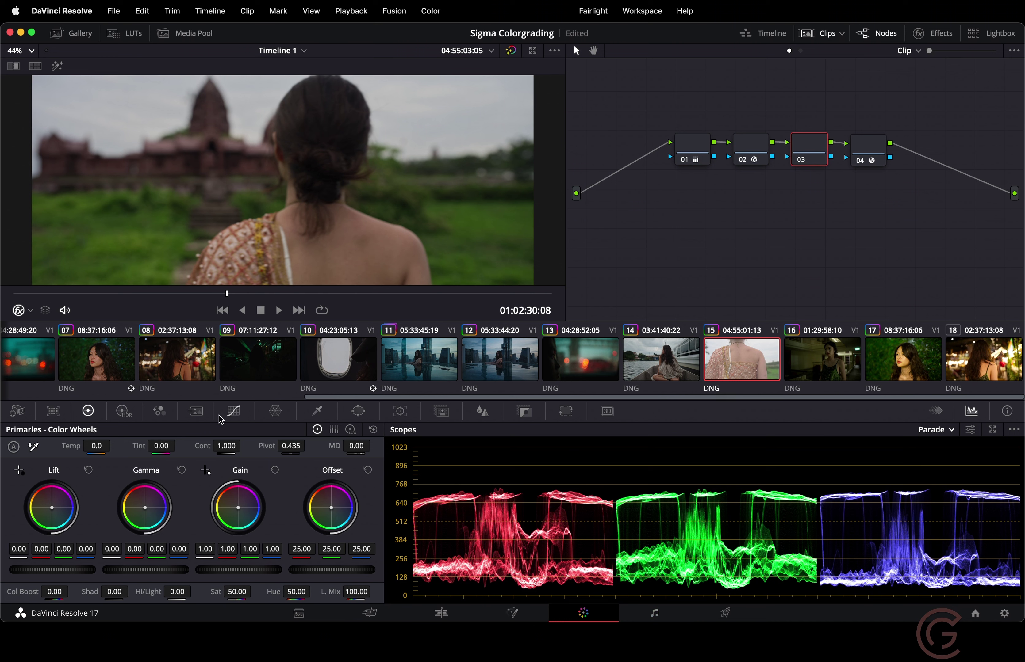
{"action": "left_click", "coordinate": [233, 411]}
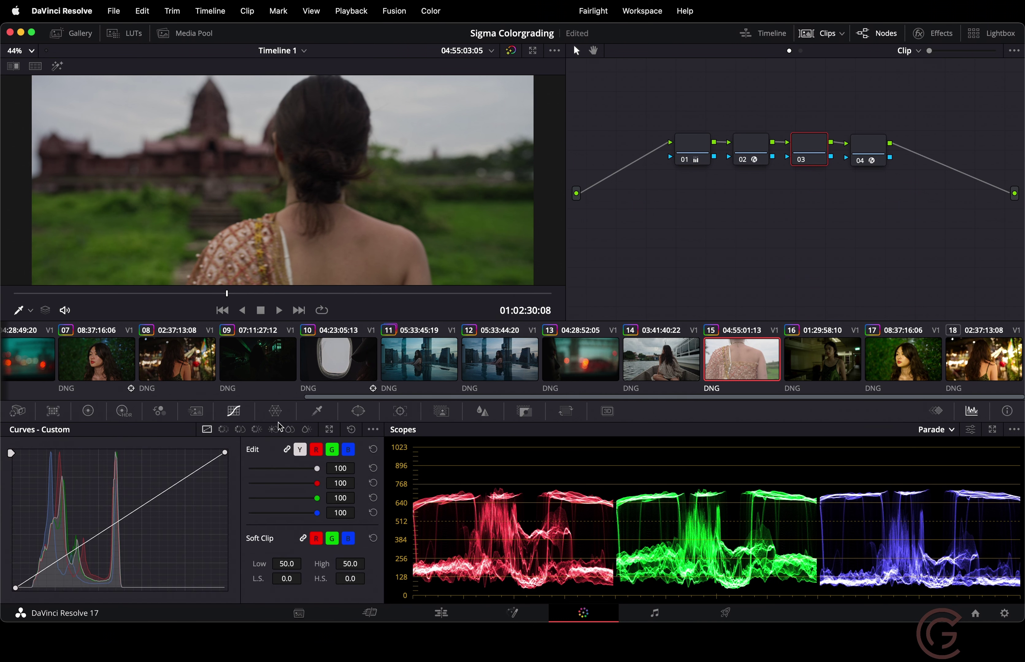
{"action": "left_click", "coordinate": [223, 429]}
{"action": "left_click", "coordinate": [257, 429]}
{"action": "left_click", "coordinate": [273, 430]}
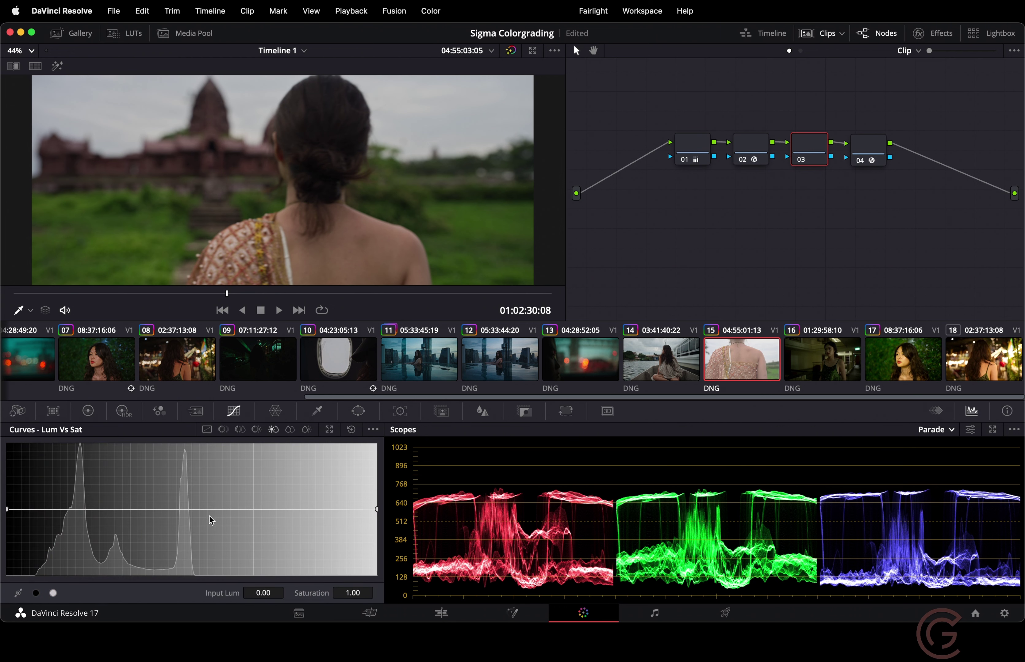
{"action": "left_click_drag", "start_coordinate": [275, 297], "coordinate": [249, 296]}
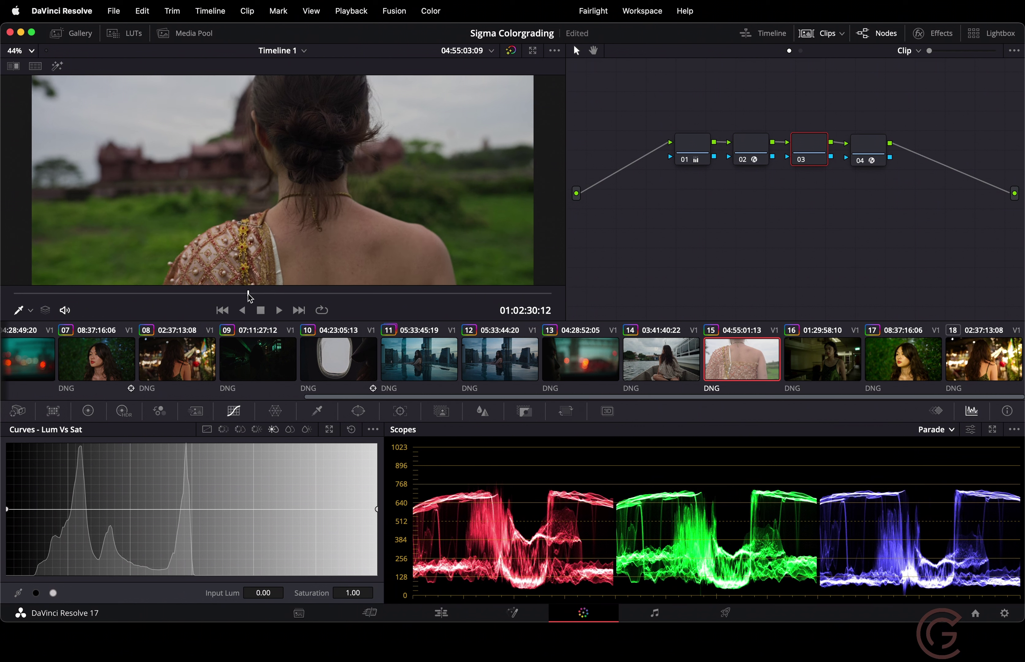
{"action": "left_click_drag", "start_coordinate": [187, 509], "coordinate": [187, 508]}
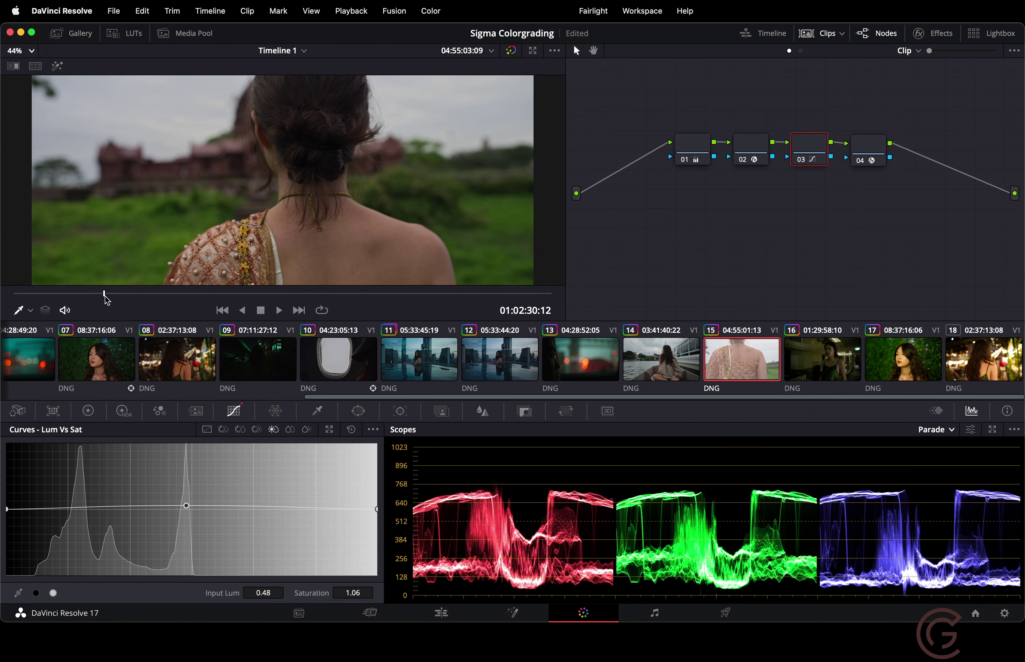
{"action": "left_click_drag", "start_coordinate": [111, 296], "coordinate": [16, 297]}
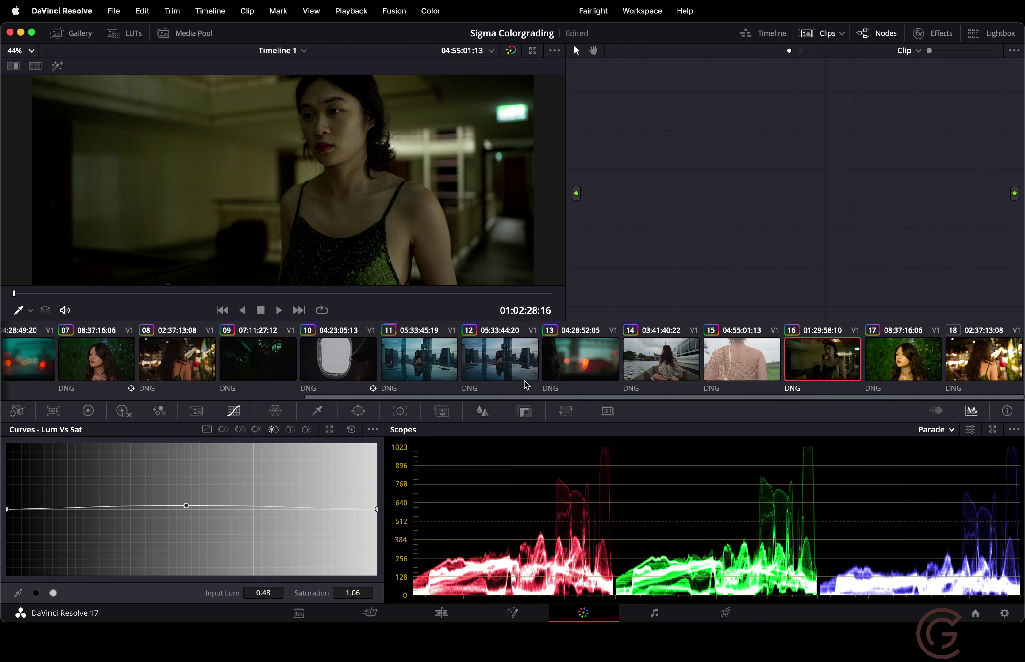
- Apply clip 15's grade to clip 16, delete its curve node 03, and line up the last transform node after node 02
{"action": "right_click", "coordinate": [729, 367]}
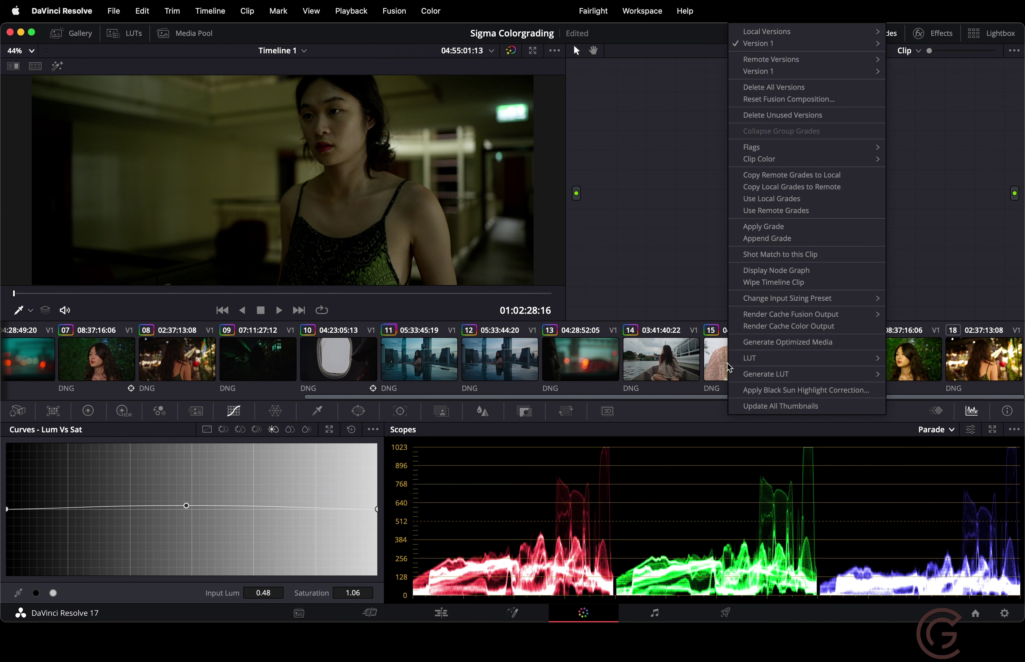
{"action": "left_click", "coordinate": [766, 227]}
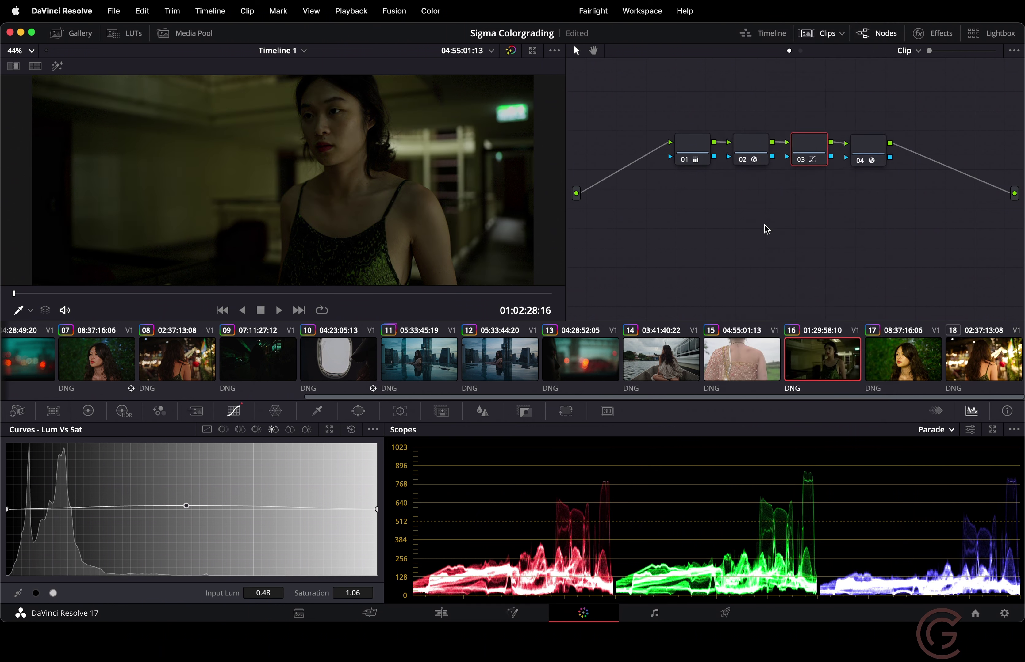
{"action": "key", "text": "Delete"}
{"action": "left_click", "coordinate": [693, 148]}
{"action": "left_click", "coordinate": [18, 411]}
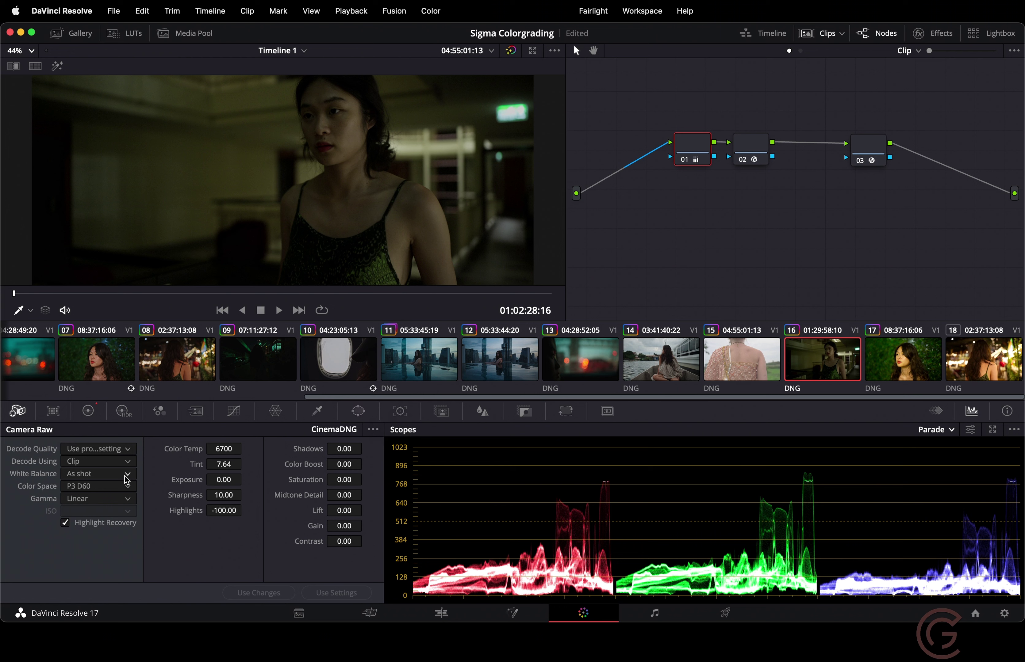
{"action": "left_click_drag", "start_coordinate": [860, 151], "coordinate": [806, 153]}
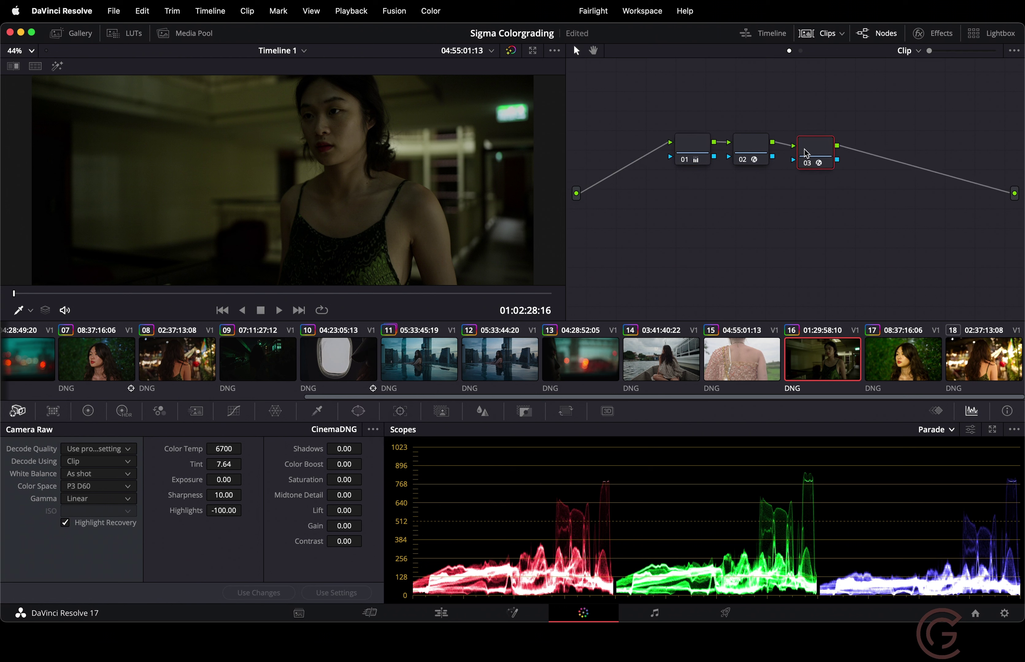
- Set the output gamma of node 03's Color Space Transform to Cineon Film Log
{"action": "left_click", "coordinate": [934, 33]}
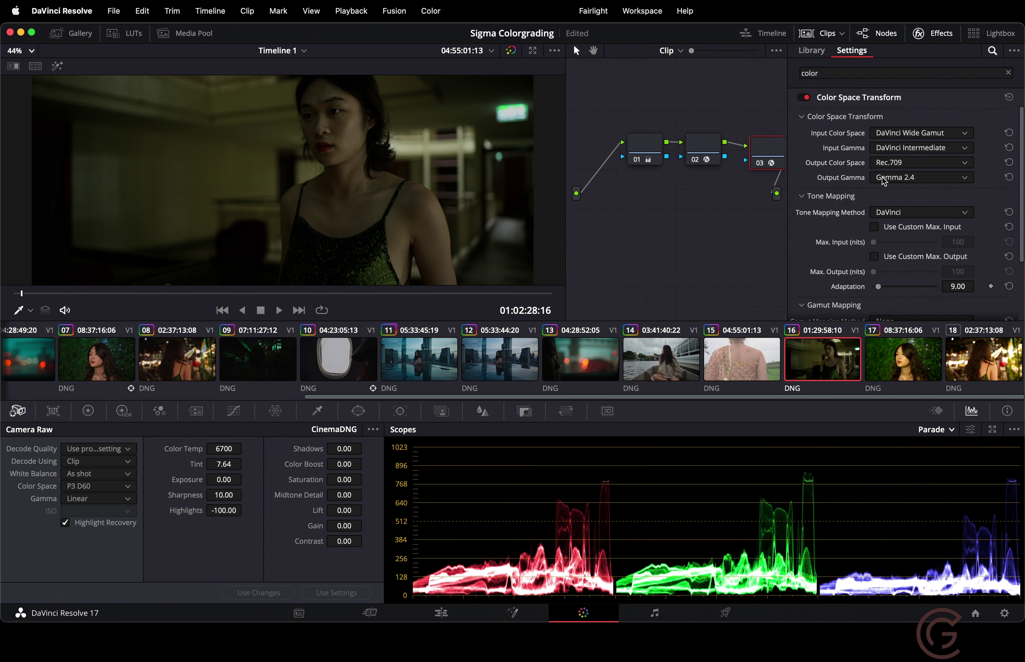
{"action": "left_click", "coordinate": [899, 181]}
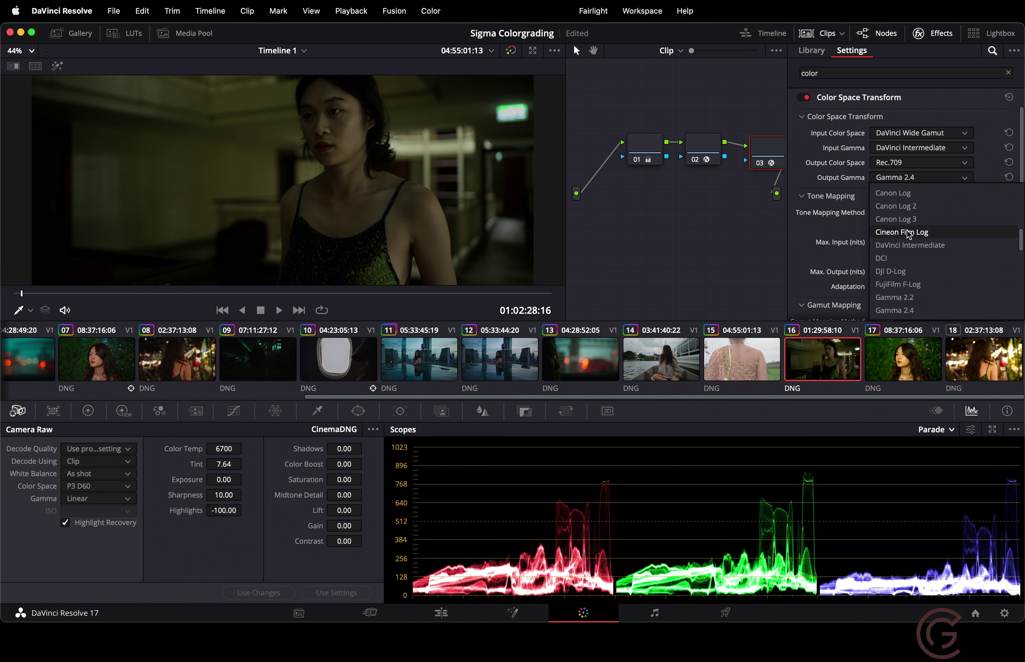
{"action": "left_click", "coordinate": [902, 231]}
{"action": "left_click", "coordinate": [935, 37]}
- Add serial node 04 after node 03 and apply the Rec709 Kodak 2383 D55 film look LUT to it
{"action": "key", "text": "alt+s"}
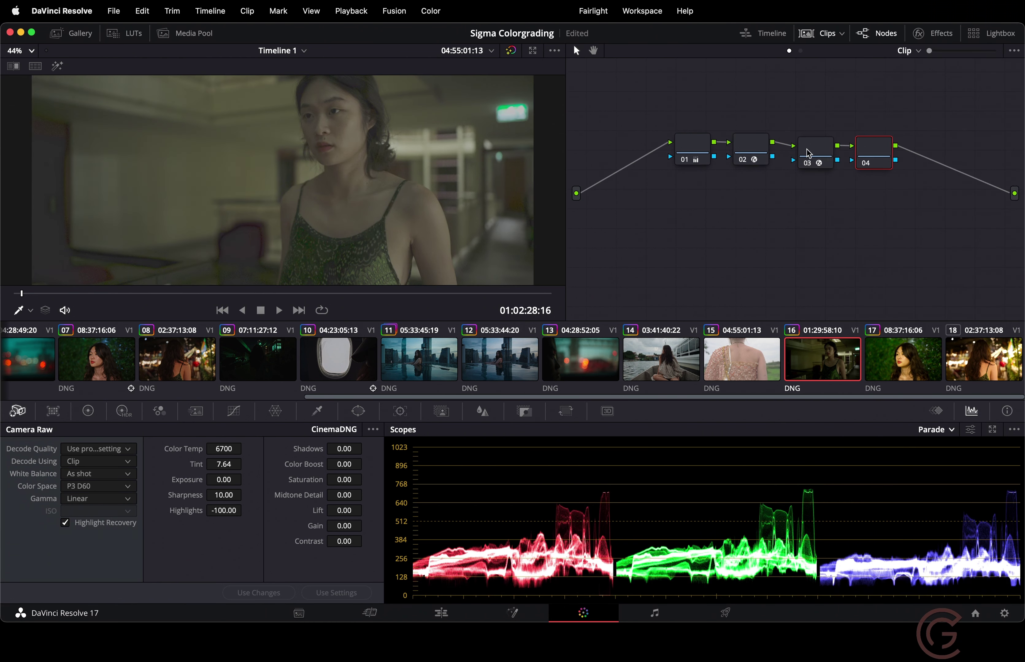
{"action": "right_click", "coordinate": [884, 150]}
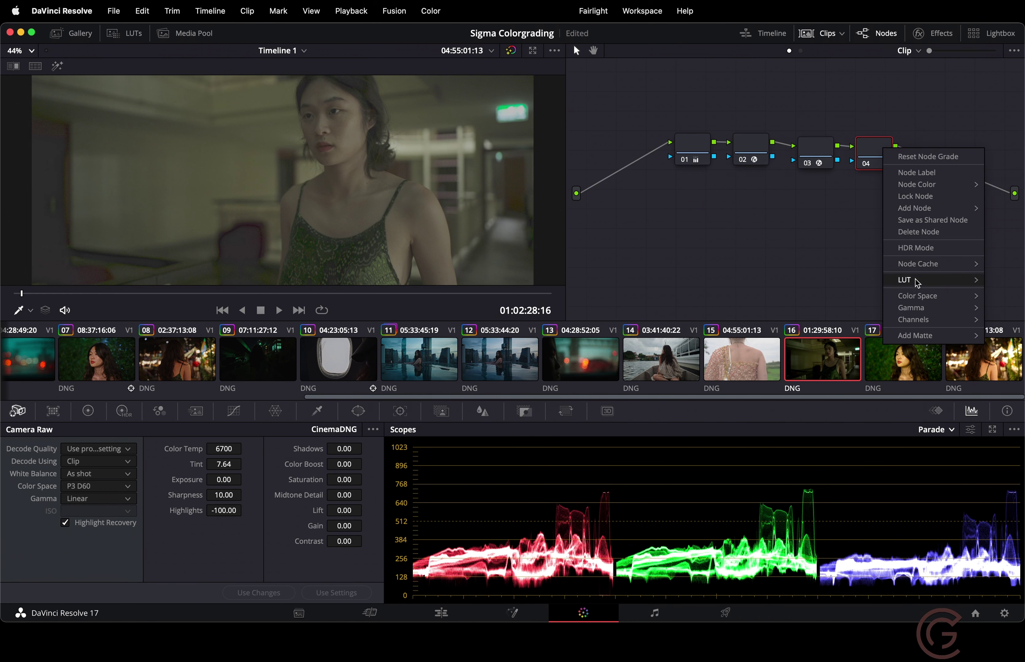
{"action": "mouse_move", "coordinate": [916, 281]}
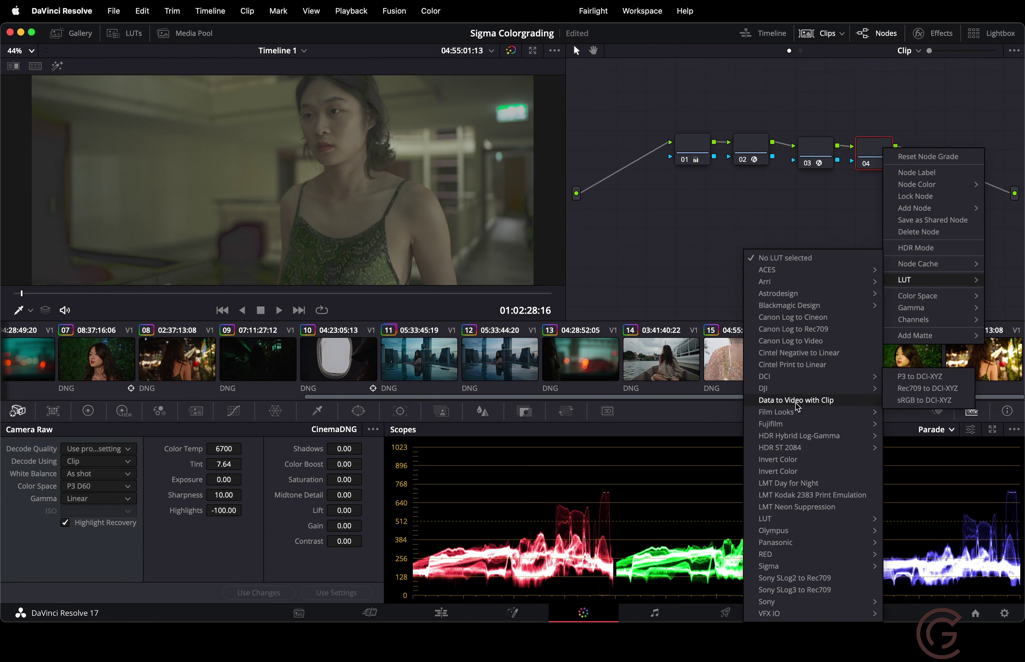
{"action": "mouse_move", "coordinate": [791, 414]}
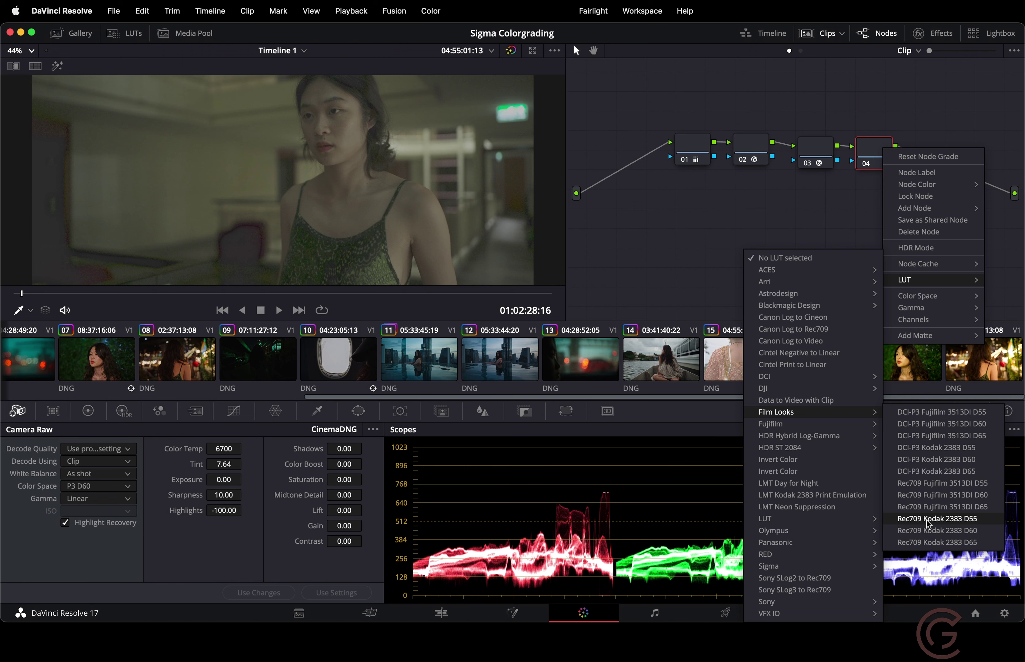
{"action": "left_click", "coordinate": [928, 519]}
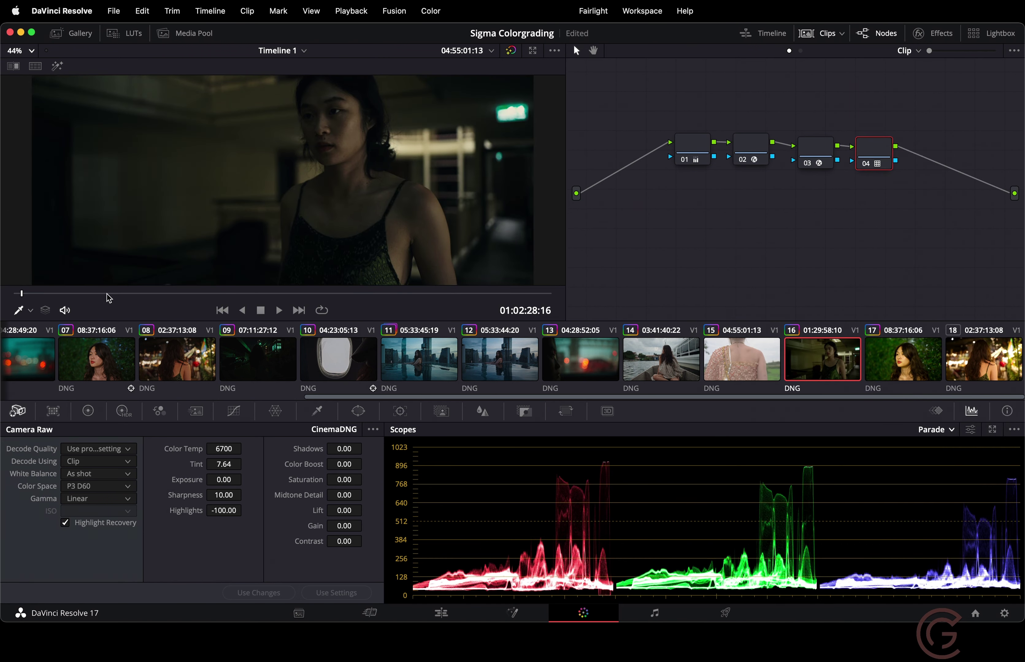
- Set clip 16's raw Color Temp to 5700 and Tint to 22.24, judging on a mid-clip frame and the first frame
{"action": "left_click", "coordinate": [244, 294]}
{"action": "left_click_drag", "start_coordinate": [248, 300], "coordinate": [269, 266]}
{"action": "double_click", "coordinate": [224, 448]}
{"action": "type", "text": "5600"}
{"action": "key", "text": "Return"}
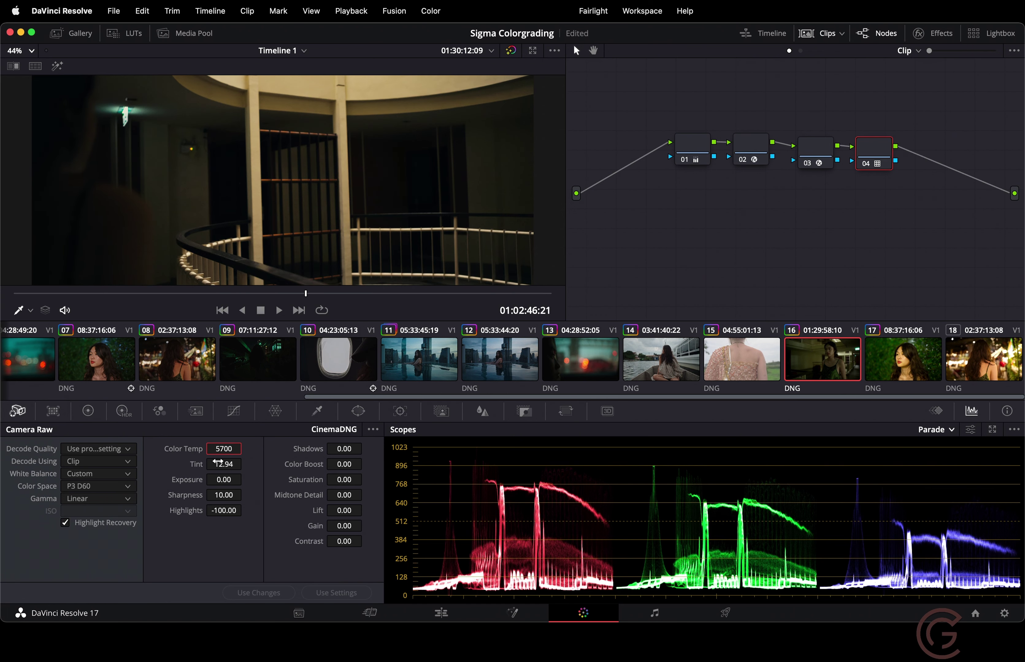
{"action": "left_click", "coordinate": [223, 466]}
{"action": "left_click_drag", "start_coordinate": [233, 465], "coordinate": [275, 464]}
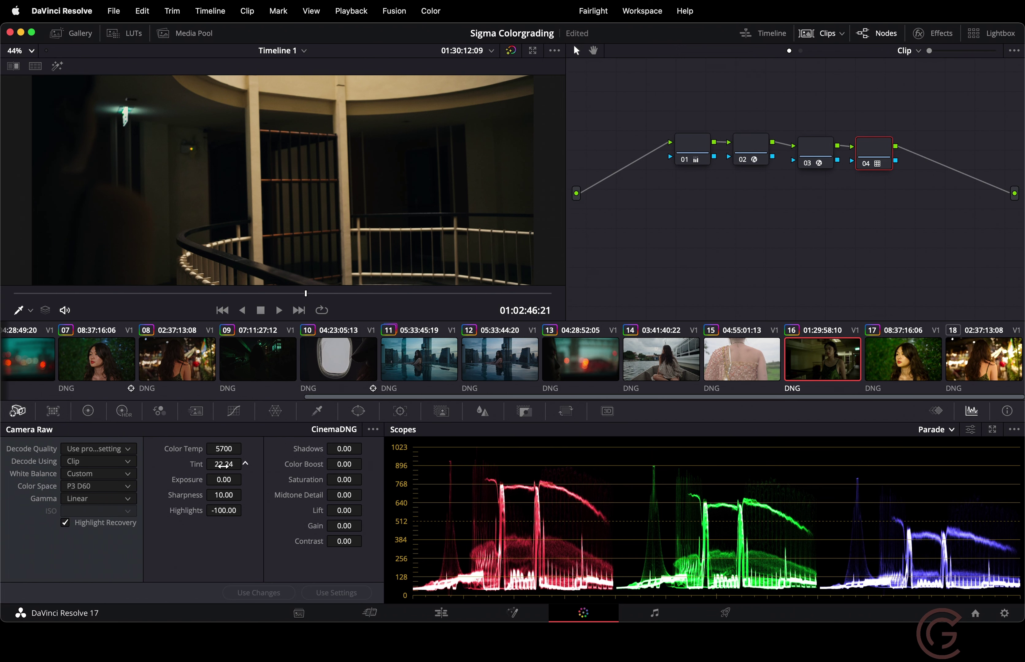
{"action": "left_click_drag", "start_coordinate": [129, 293], "coordinate": [2, 310]}
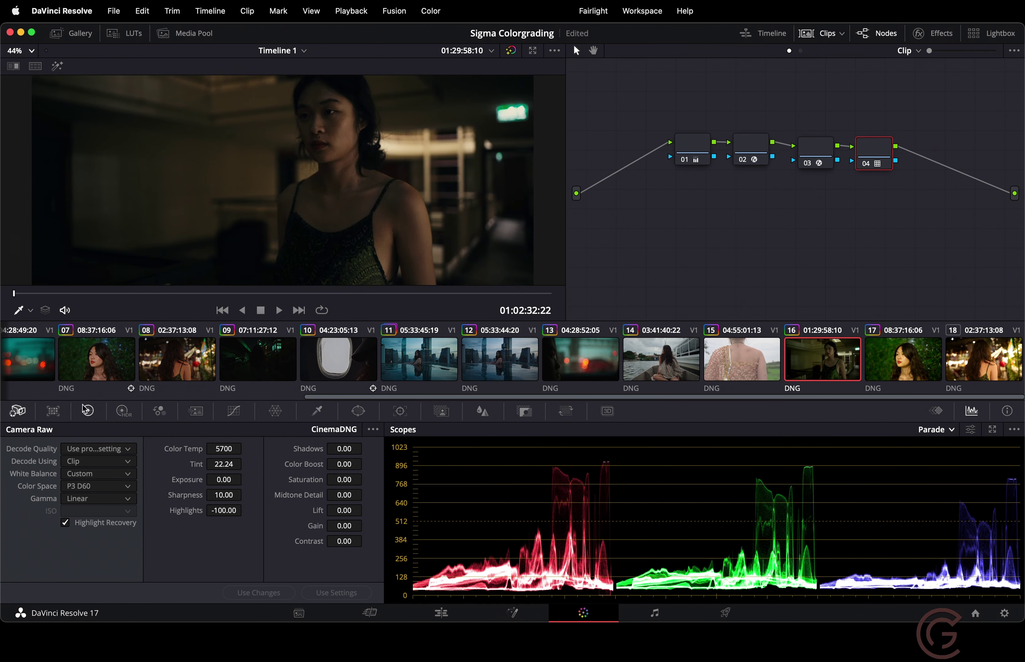
- Raise node 01's primary Gamma to -0.04 and lower its Gain to 0.84
{"action": "left_click", "coordinate": [691, 155]}
{"action": "left_click", "coordinate": [89, 411]}
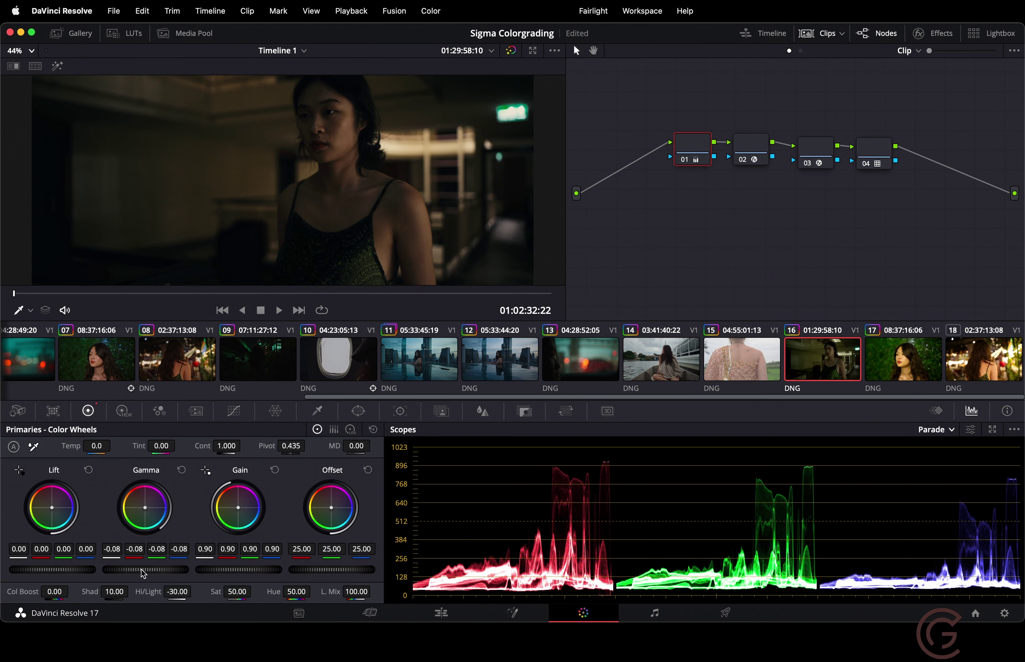
{"action": "left_click_drag", "start_coordinate": [144, 574], "coordinate": [156, 574]}
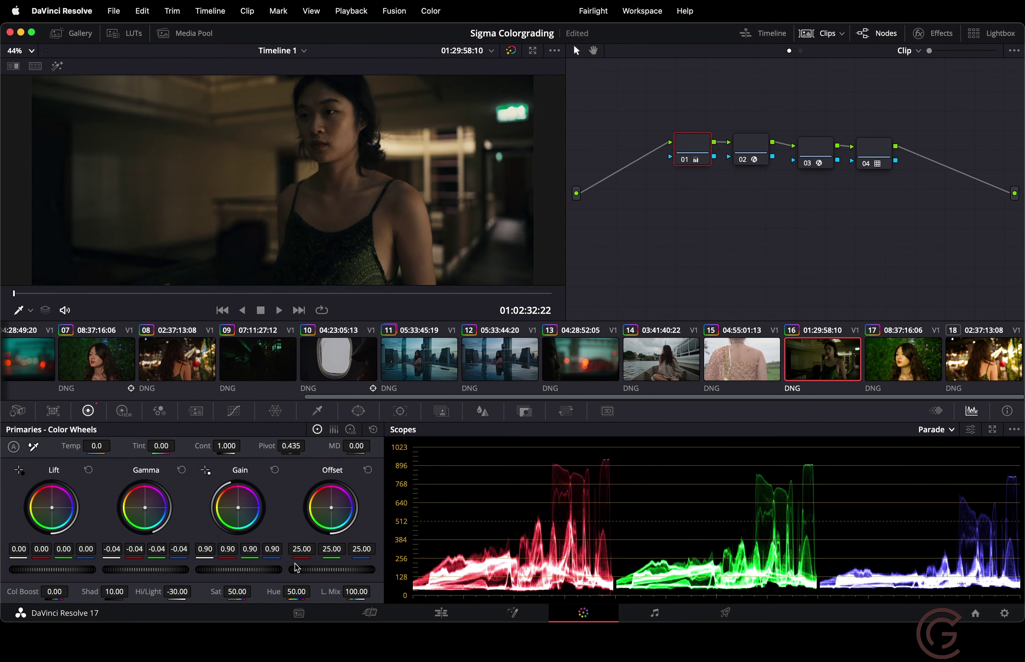
{"action": "left_click_drag", "start_coordinate": [271, 570], "coordinate": [209, 578]}
- Set node 01's primary Shadows to 0 and review clip 16 in full-screen playback and on a late frame
{"action": "left_click", "coordinate": [112, 592]}
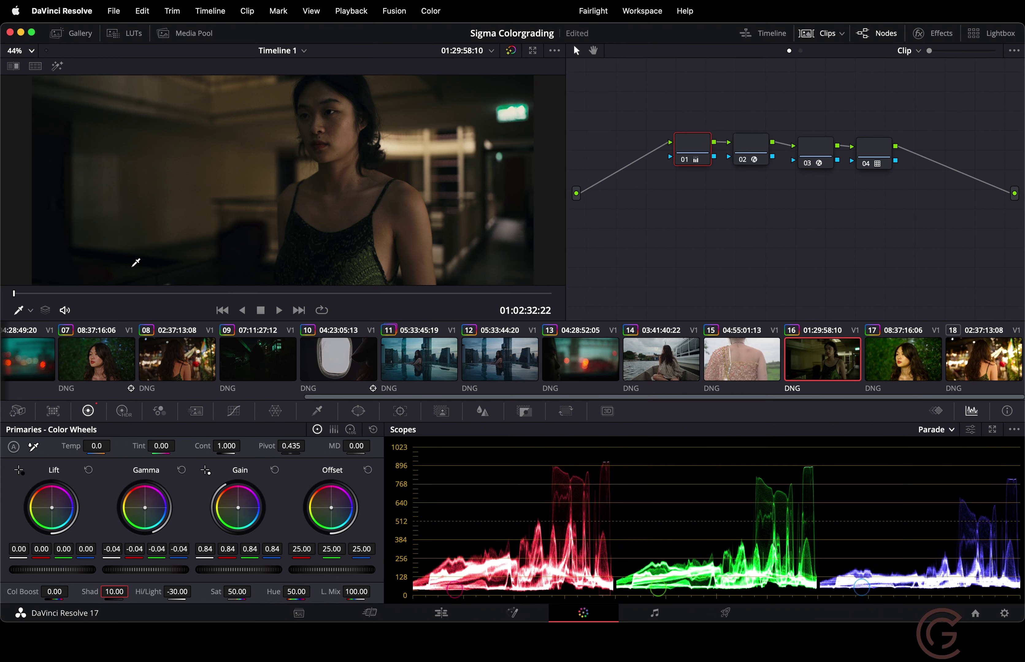
{"action": "left_click_drag", "start_coordinate": [98, 293], "coordinate": [73, 293]}
{"action": "left_click", "coordinate": [115, 593]}
{"action": "type", "text": "0"}
{"action": "key", "text": "Return"}
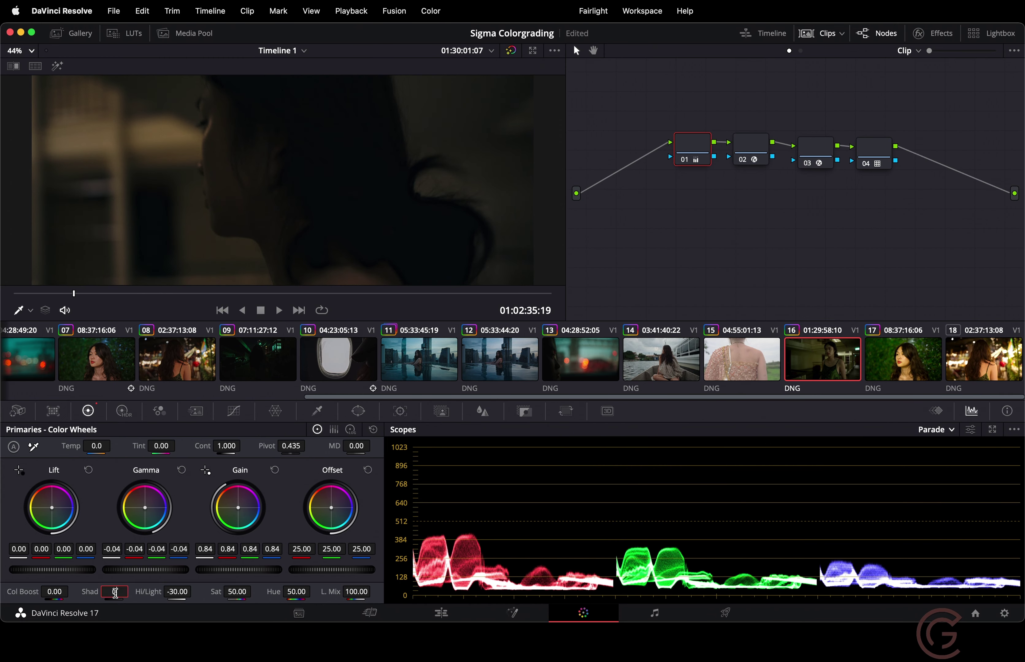
{"action": "left_click_drag", "start_coordinate": [114, 293], "coordinate": [2, 281]}
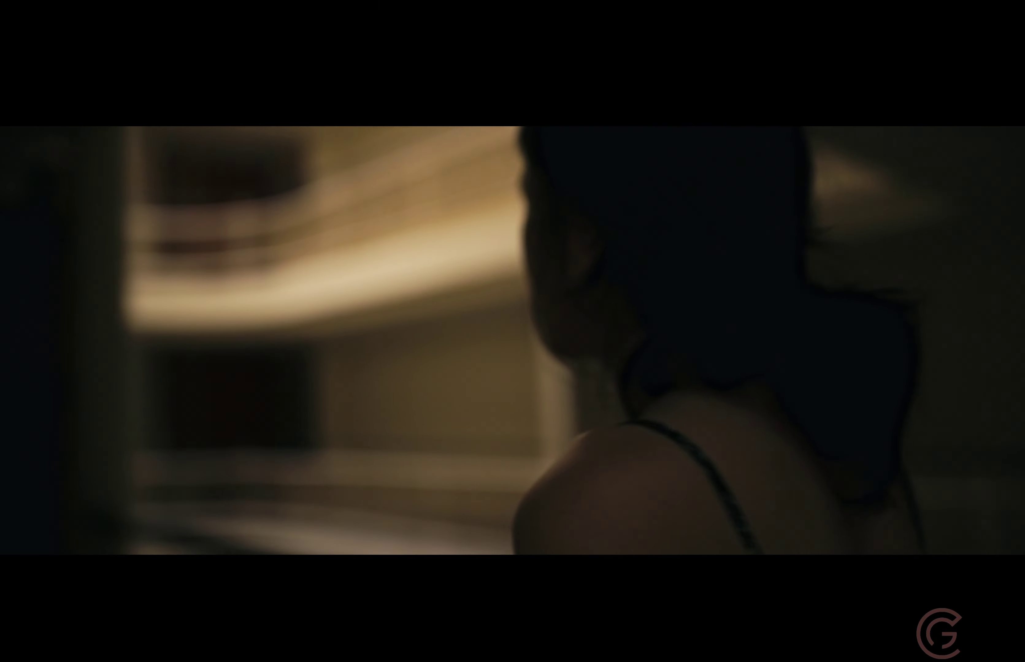
{"action": "mouse_move", "coordinate": [183, 448]}
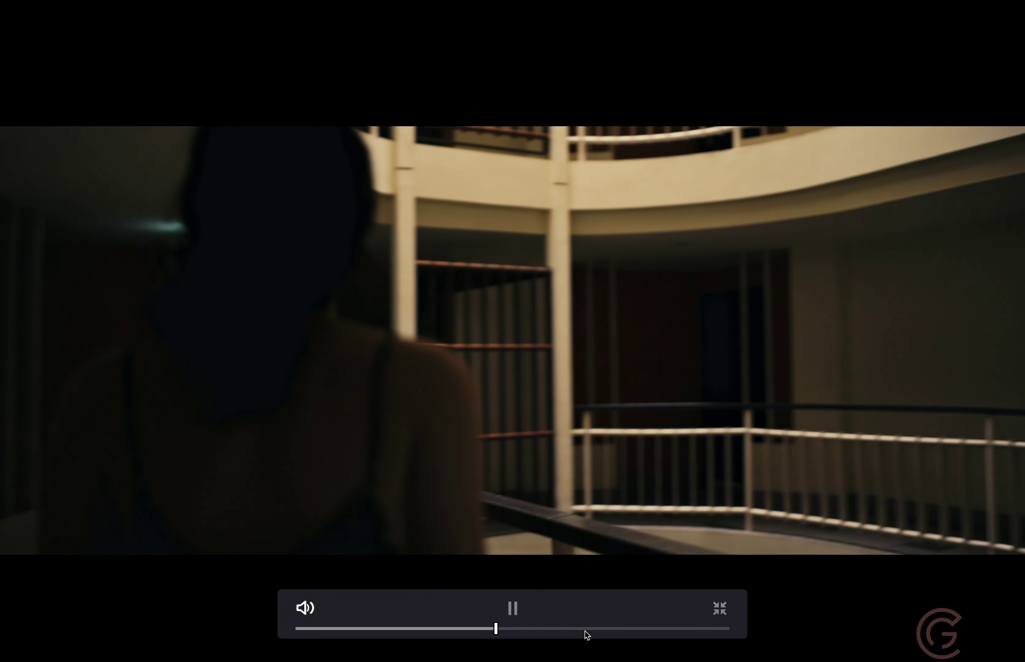
{"action": "key", "text": "space"}
{"action": "key", "text": "Escape"}
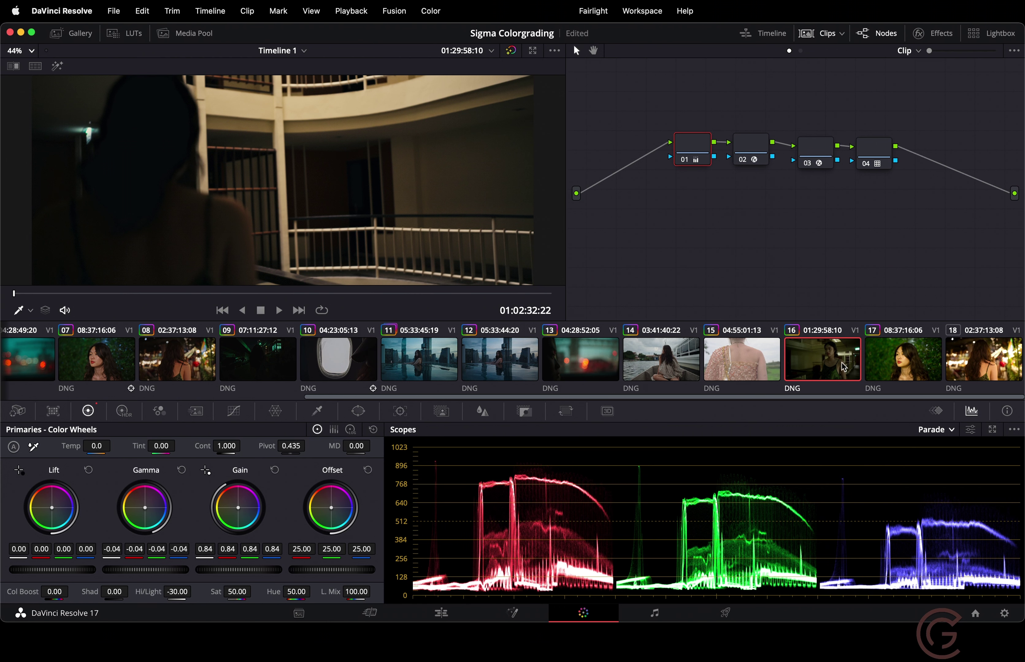
{"action": "left_click_drag", "start_coordinate": [323, 294], "coordinate": [463, 296]}
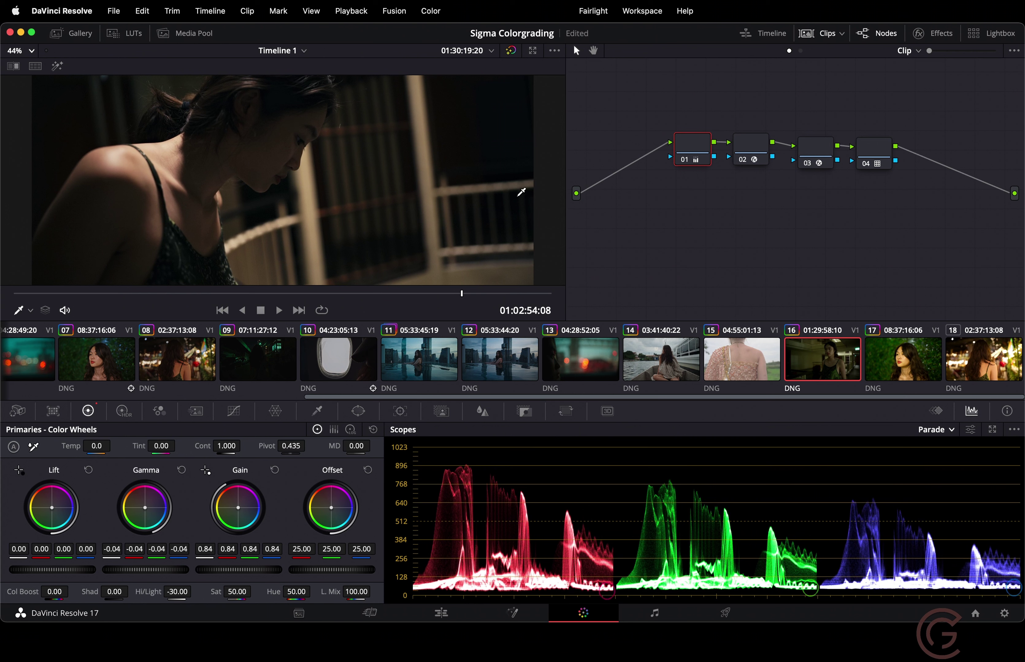
{"action": "left_click", "coordinate": [868, 158]}
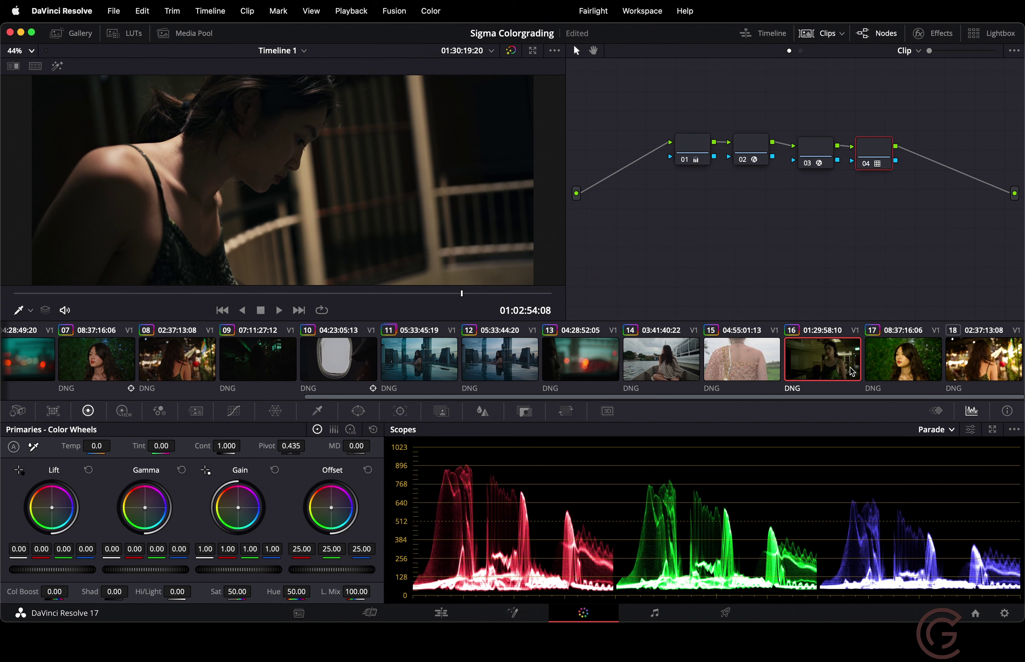
- Apply clip 14's grade to clip 17 and add a serial node after node 02
{"action": "left_click", "coordinate": [910, 371]}
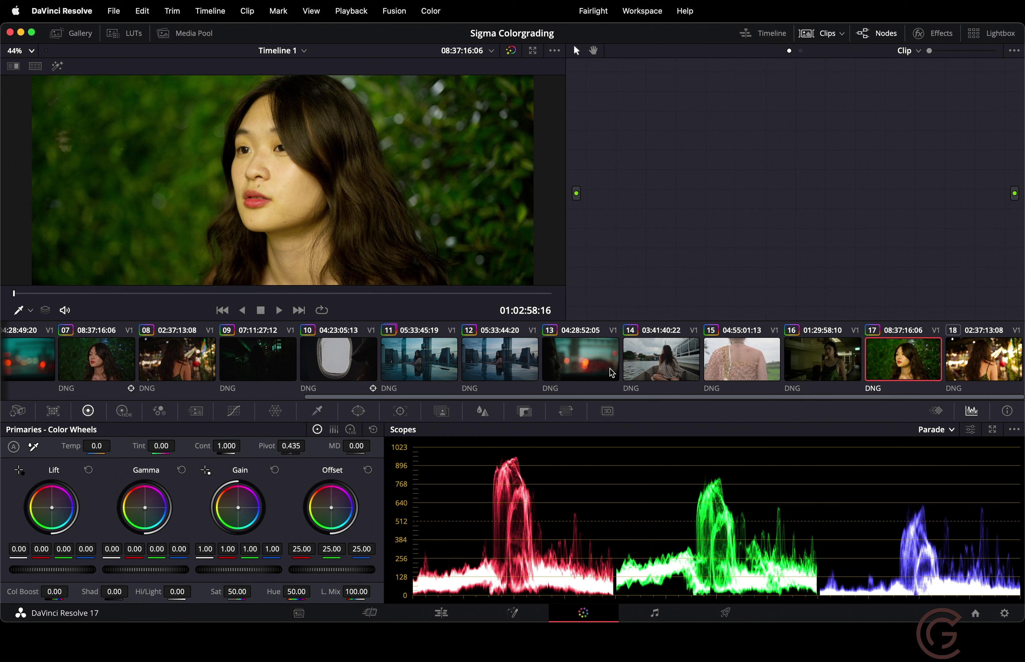
{"action": "right_click", "coordinate": [637, 369]}
{"action": "left_click", "coordinate": [646, 228]}
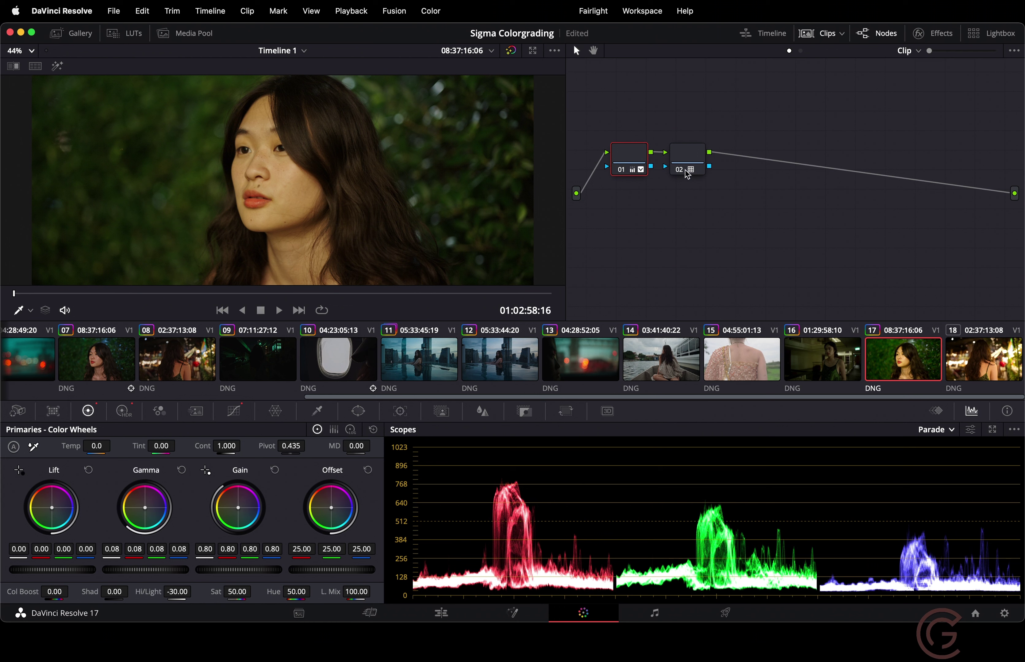
{"action": "left_click", "coordinate": [690, 160]}
{"action": "key", "text": "alt+s"}
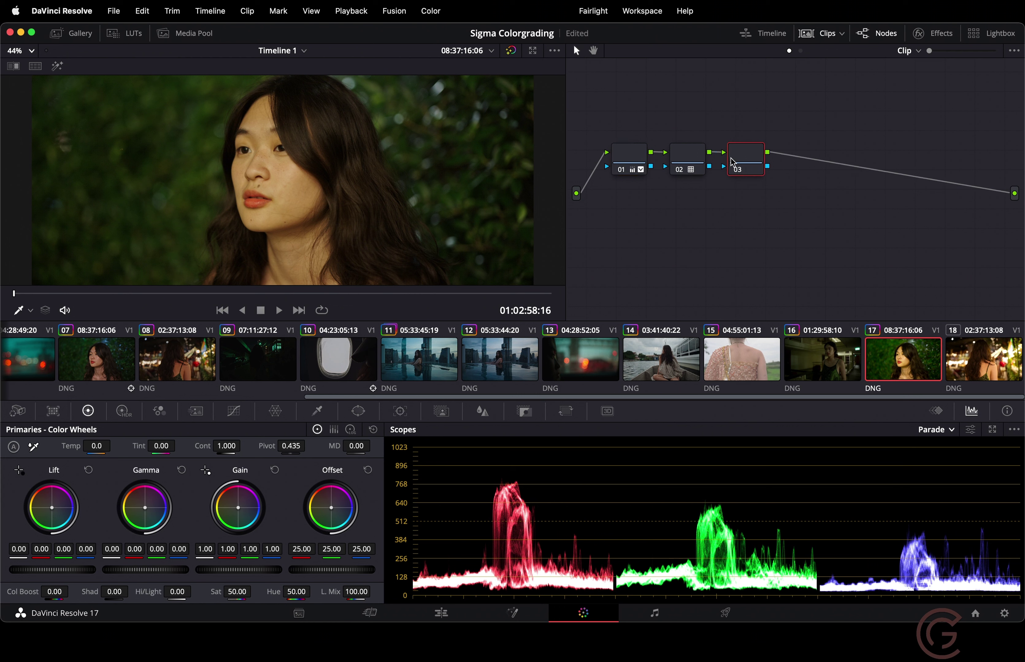
- Switch the scopes to Vectorscope and isolate the woman's face on node 03 with a highlighted oval window, Size about 31, Aspect about 34
{"action": "left_click", "coordinate": [933, 430]}
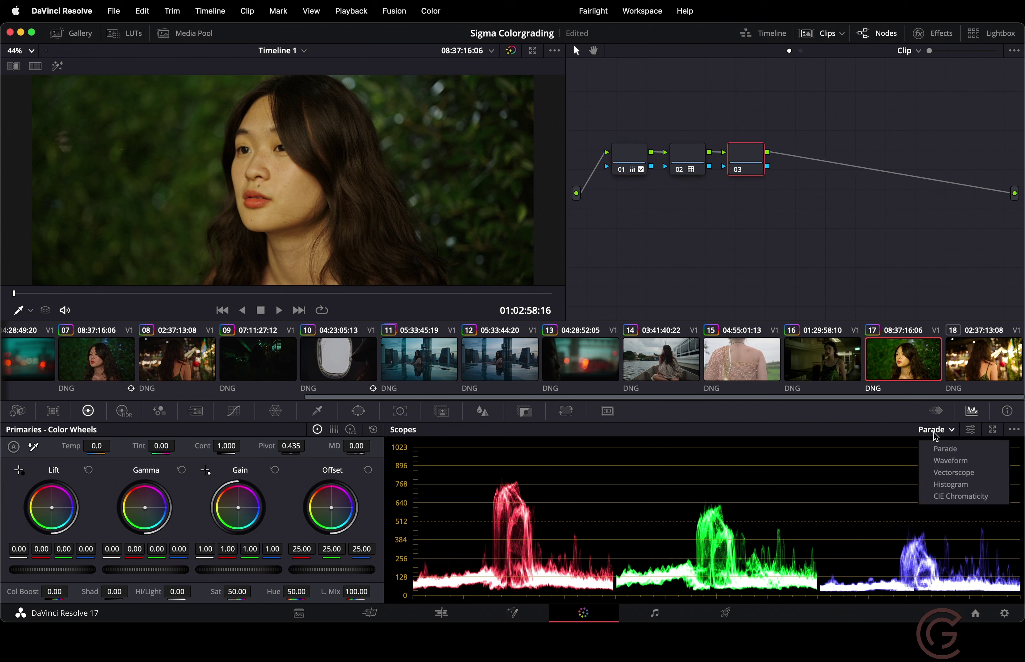
{"action": "left_click", "coordinate": [946, 473]}
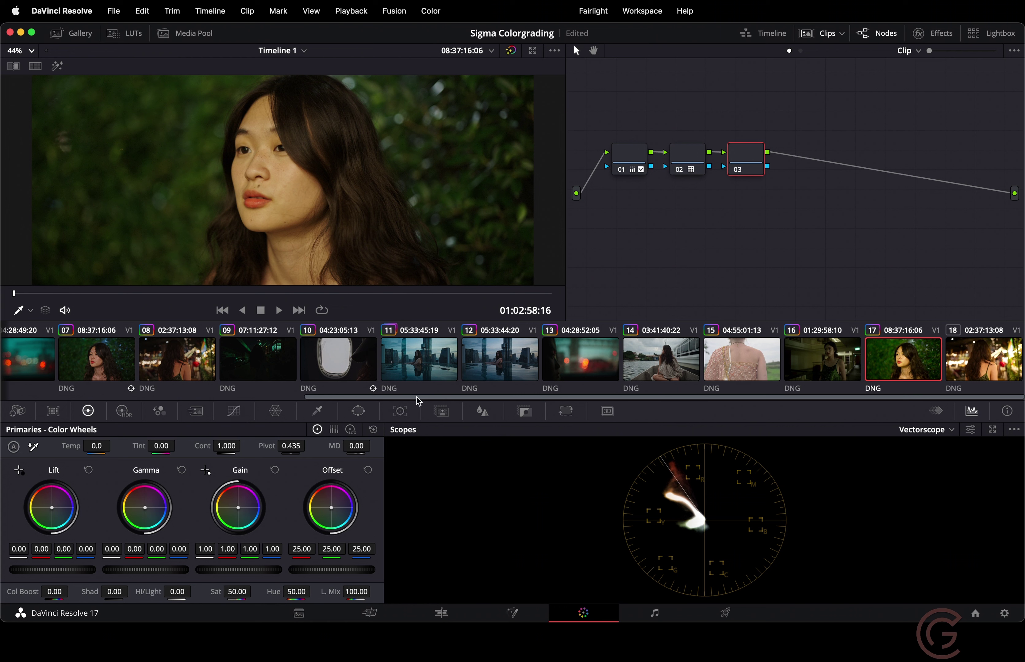
{"action": "left_click", "coordinate": [358, 411]}
{"action": "left_click", "coordinate": [31, 509]}
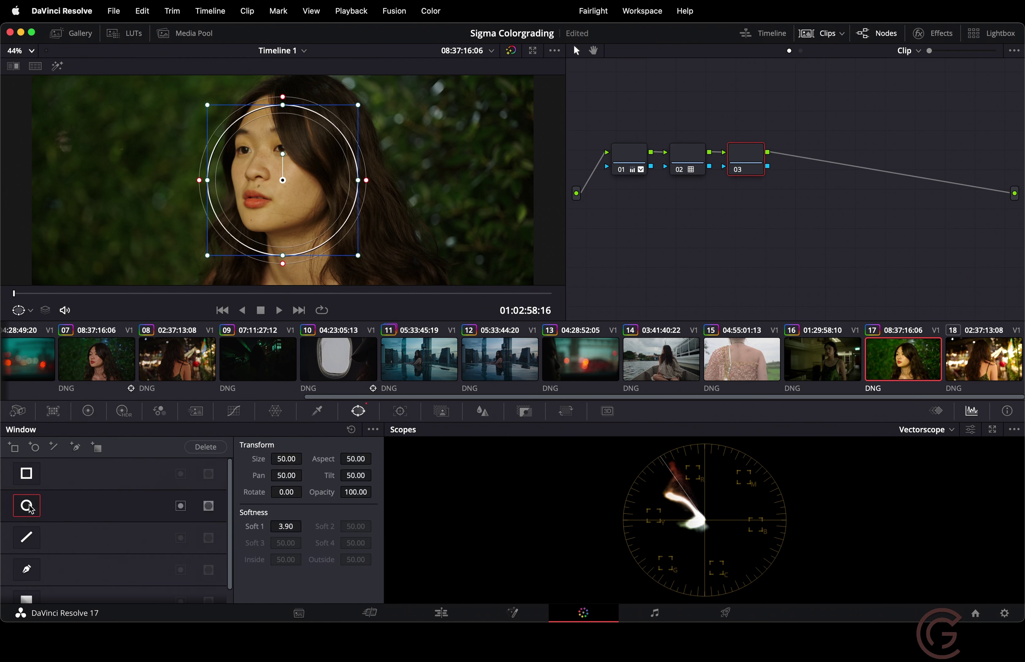
{"action": "mouse_move", "coordinate": [317, 172]}
{"action": "left_mouse_down"}
{"action": "mouse_move", "coordinate": [313, 158]}
{"action": "mouse_move", "coordinate": [304, 162]}
{"action": "mouse_move", "coordinate": [324, 162]}
{"action": "left_mouse_up"}
{"action": "left_click_drag", "start_coordinate": [278, 86], "coordinate": [278, 93]}
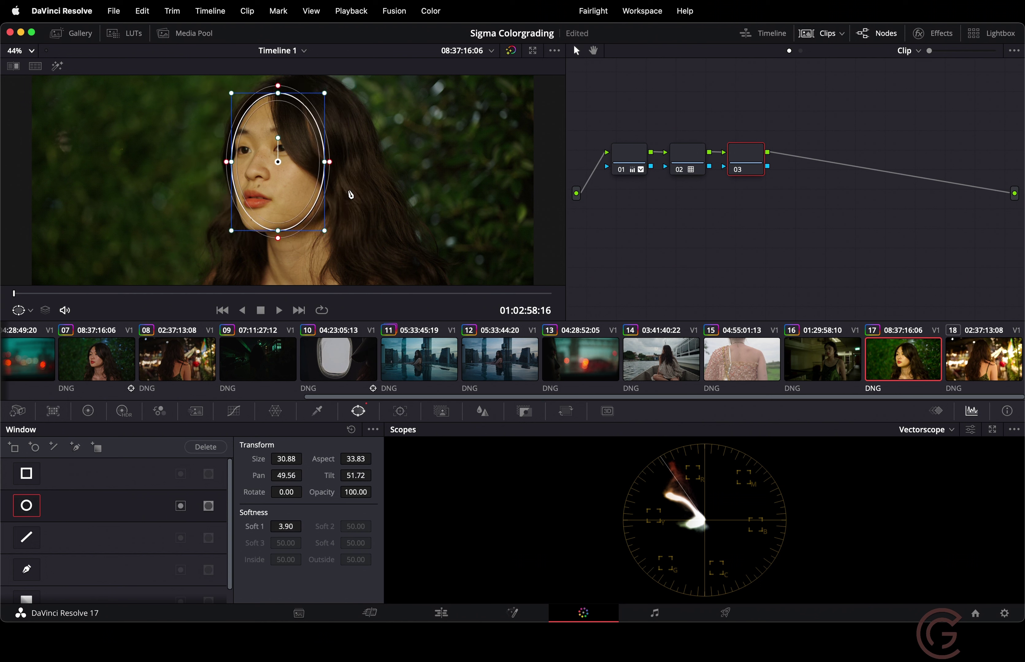
{"action": "key", "text": "shift+h"}
{"action": "left_click_drag", "start_coordinate": [287, 183], "coordinate": [286, 182]}
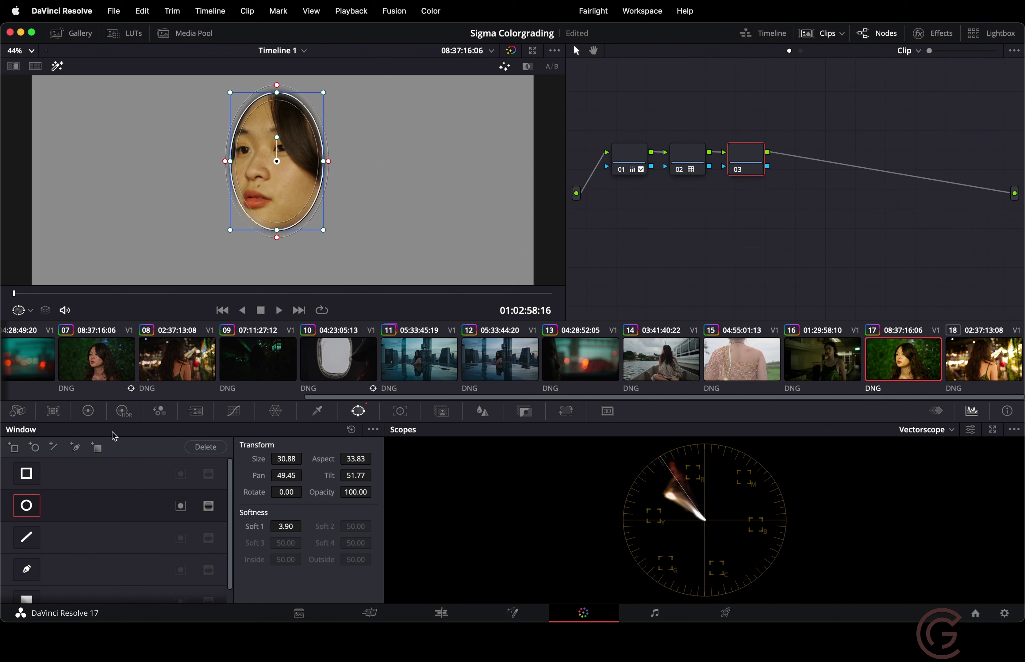
- Open clip 17's Camera Raw settings
{"action": "left_click", "coordinate": [24, 412]}
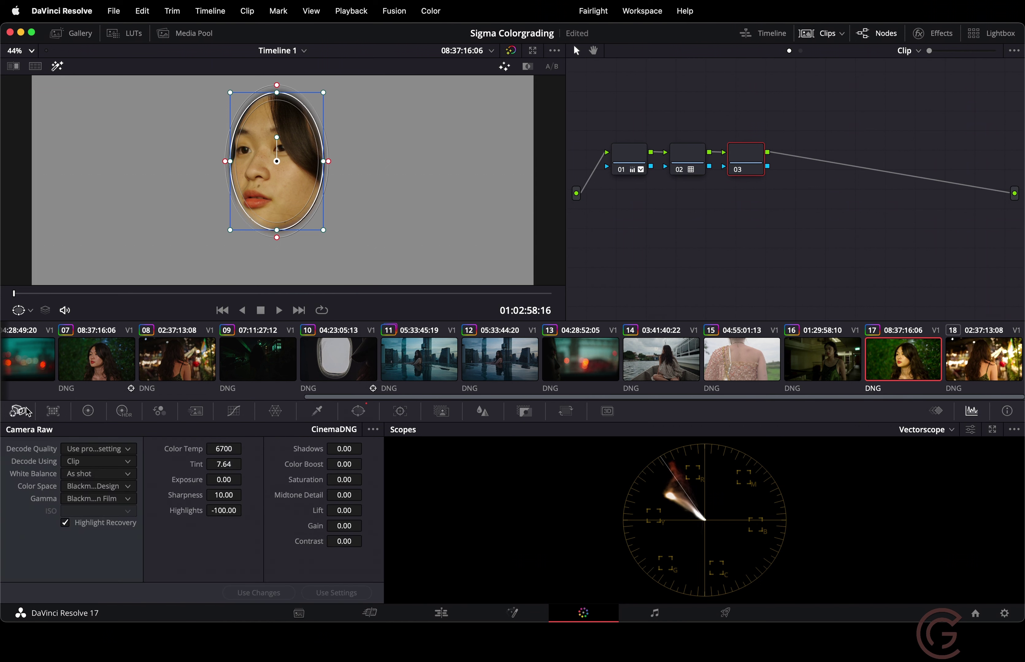